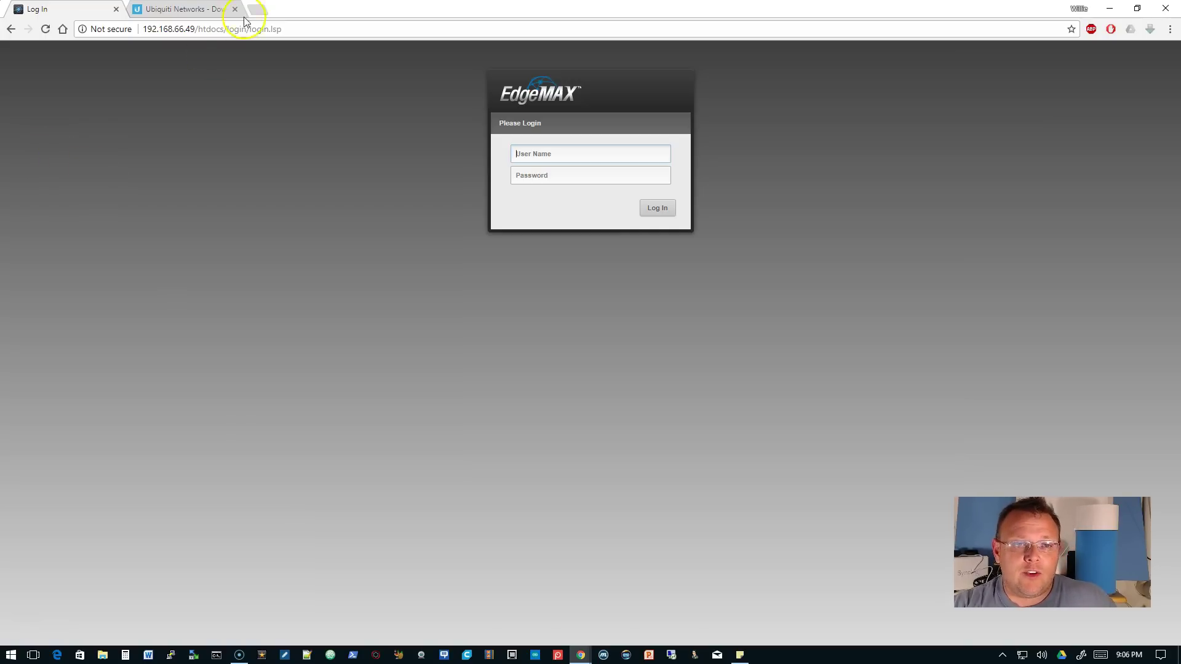
- Fill the EdgeMAX login form with the default username and password, then open a new Chrome tab
{"action": "left_click_drag", "start_coordinate": [194, 29], "coordinate": [133, 29]}
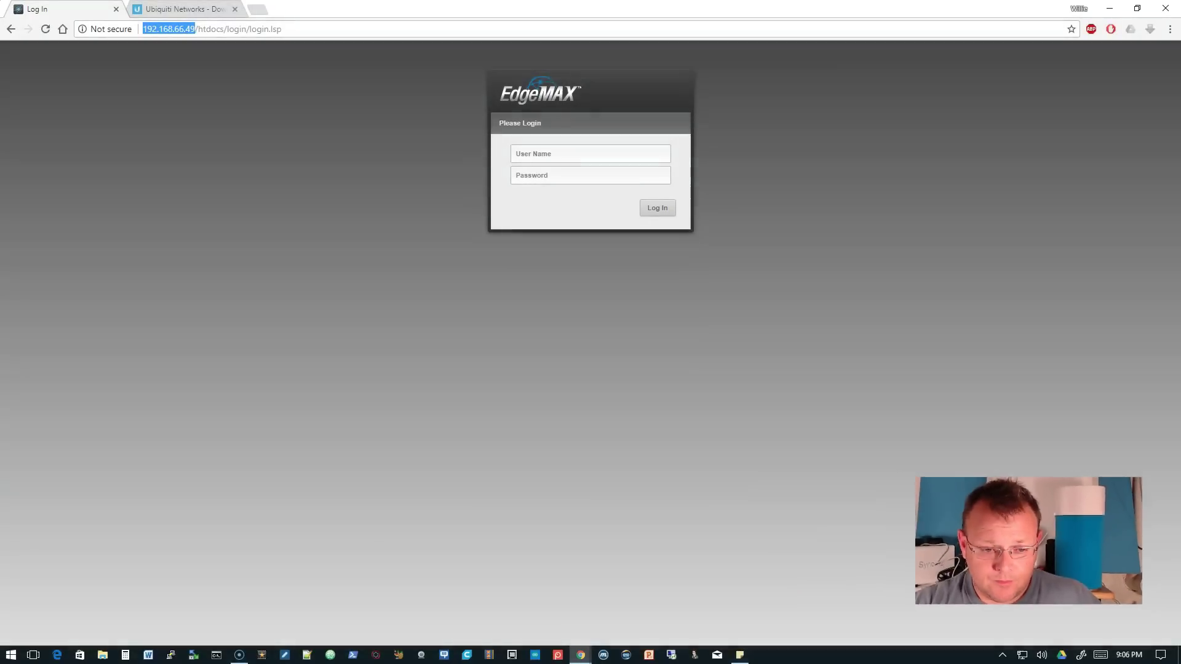
{"action": "left_click", "coordinate": [567, 154]}
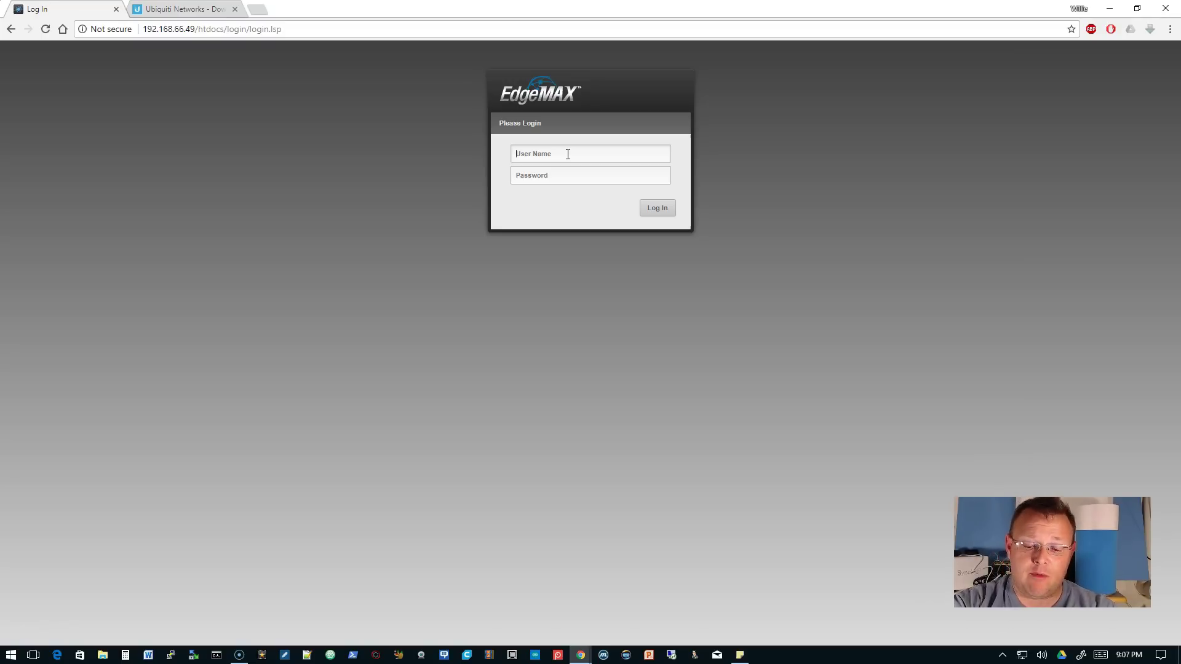
{"action": "type", "text": "ubnt"}
{"action": "key", "text": "Tab"}
{"action": "type", "text": "ub"}
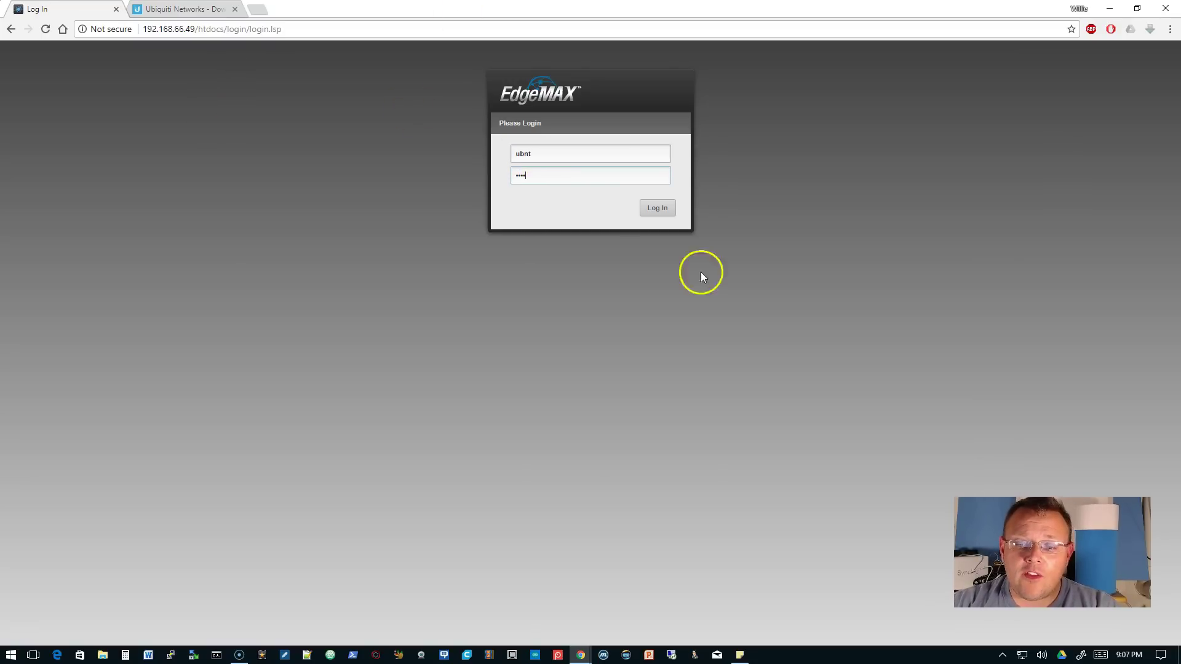
{"action": "key", "text": "ctrl+t"}
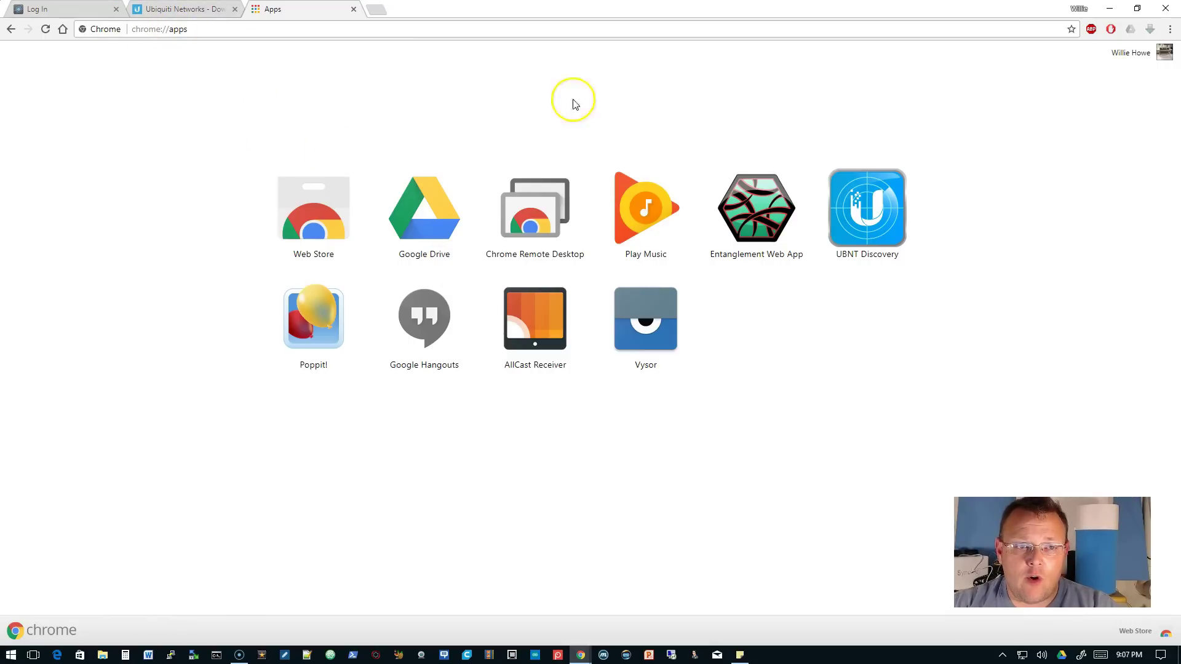
- Launch UBNT Discovery and toggle the Cloud Key and UniFi family views to find the EdgeSwitch at 192.168.66.49
{"action": "left_click", "coordinate": [876, 228]}
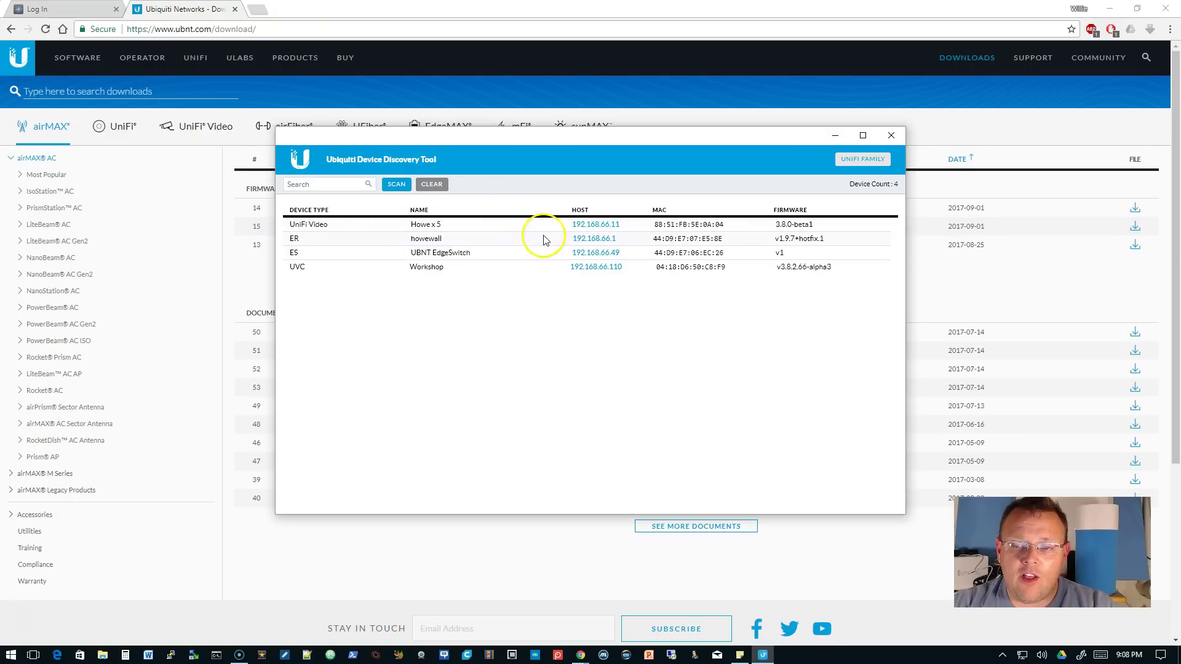
{"action": "left_click", "coordinate": [863, 159]}
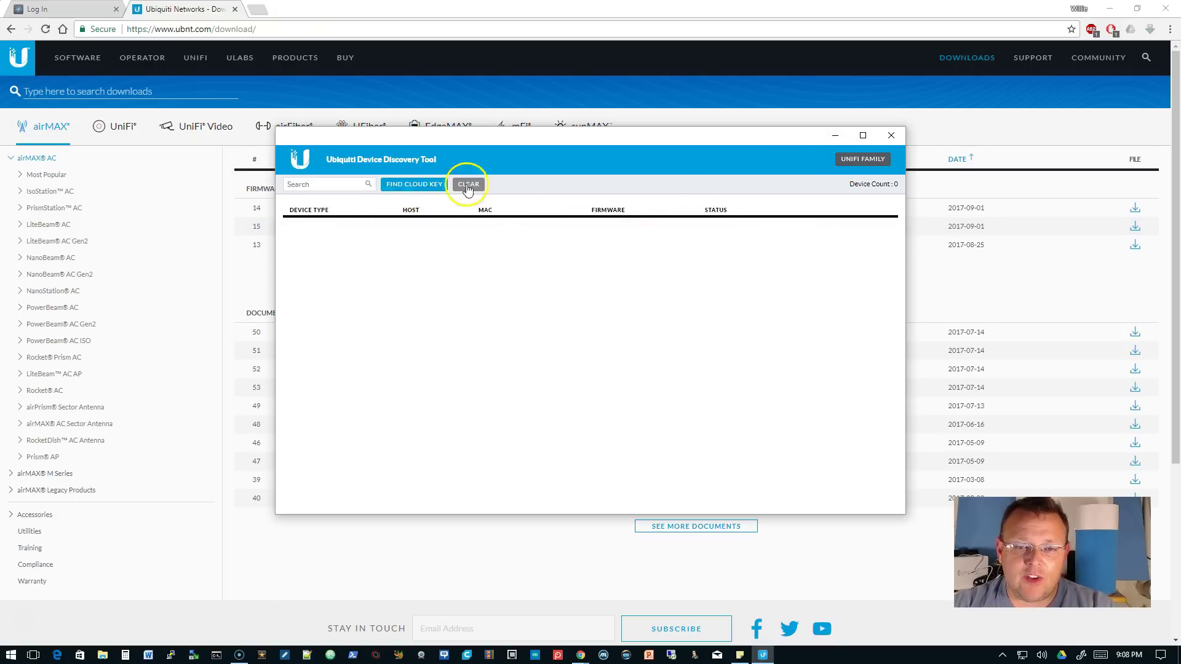
{"action": "left_click", "coordinate": [861, 159]}
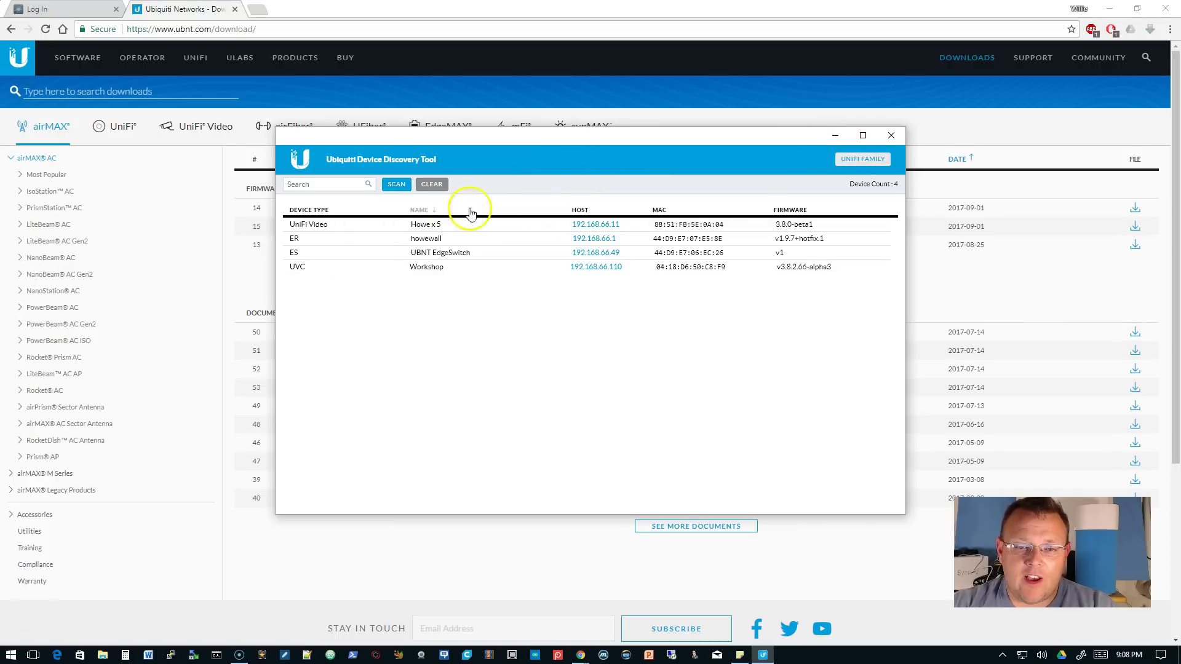
{"action": "left_click", "coordinate": [863, 159]}
{"action": "left_click", "coordinate": [861, 159]}
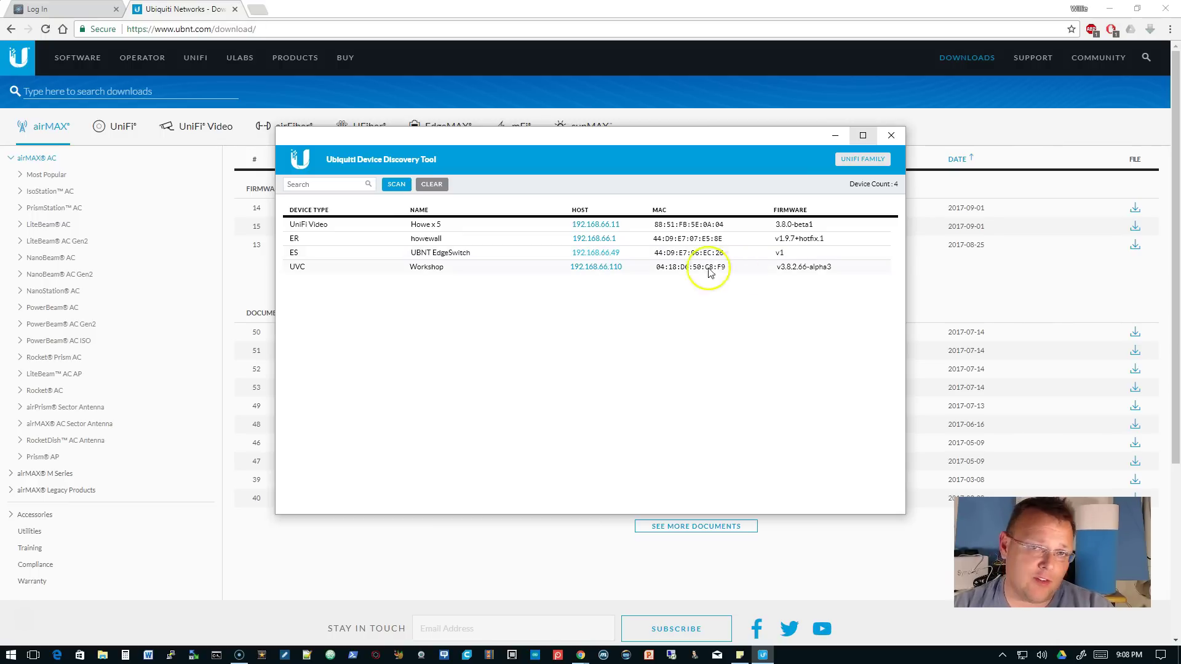
- Close the discovery tool, log into the switch with the default password, and return to Ubiquiti downloads
{"action": "left_click", "coordinate": [891, 135]}
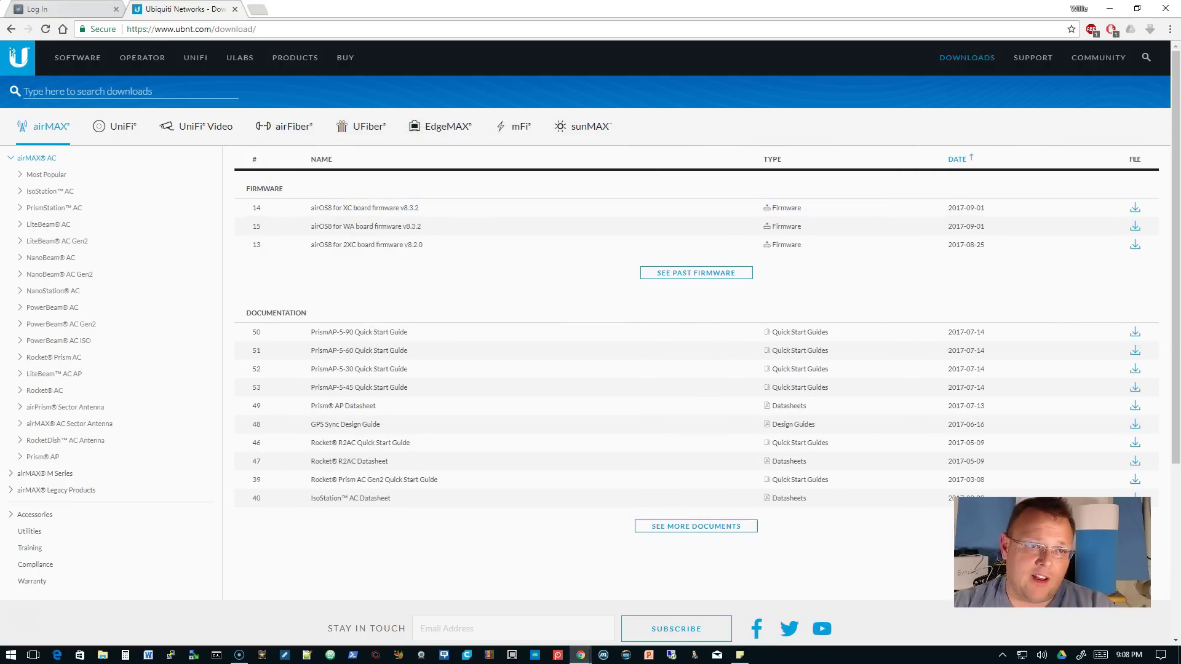
{"action": "key", "text": "ctrl+Tab"}
{"action": "double_click", "coordinate": [543, 175]}
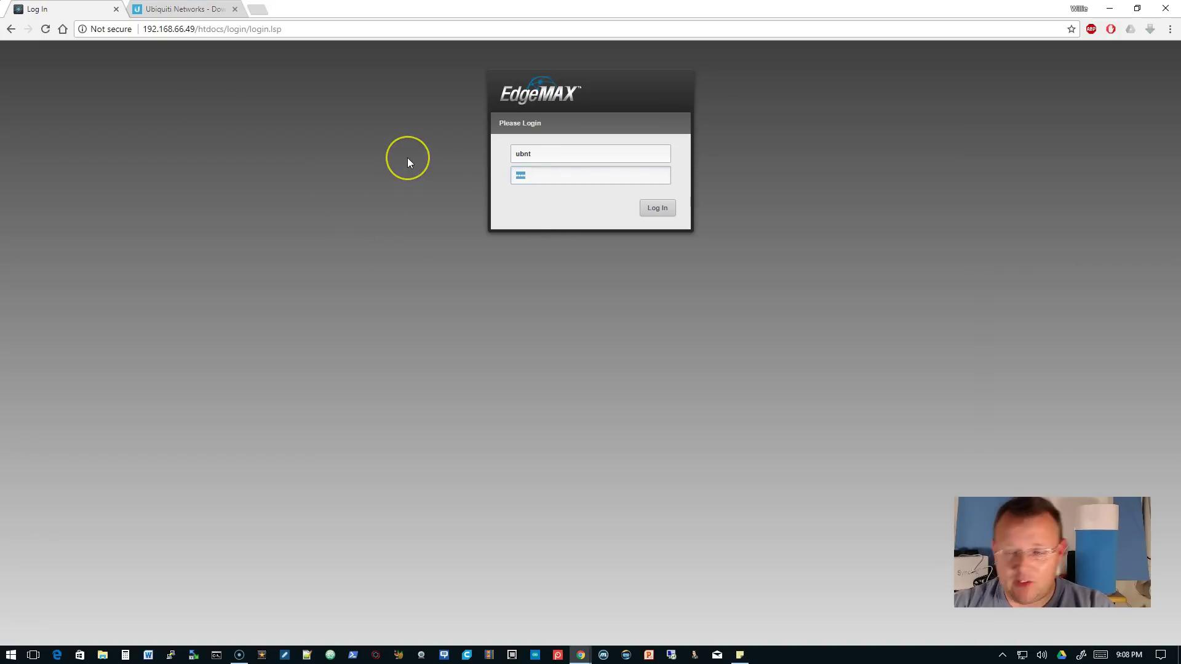
{"action": "type", "text": "ub"}
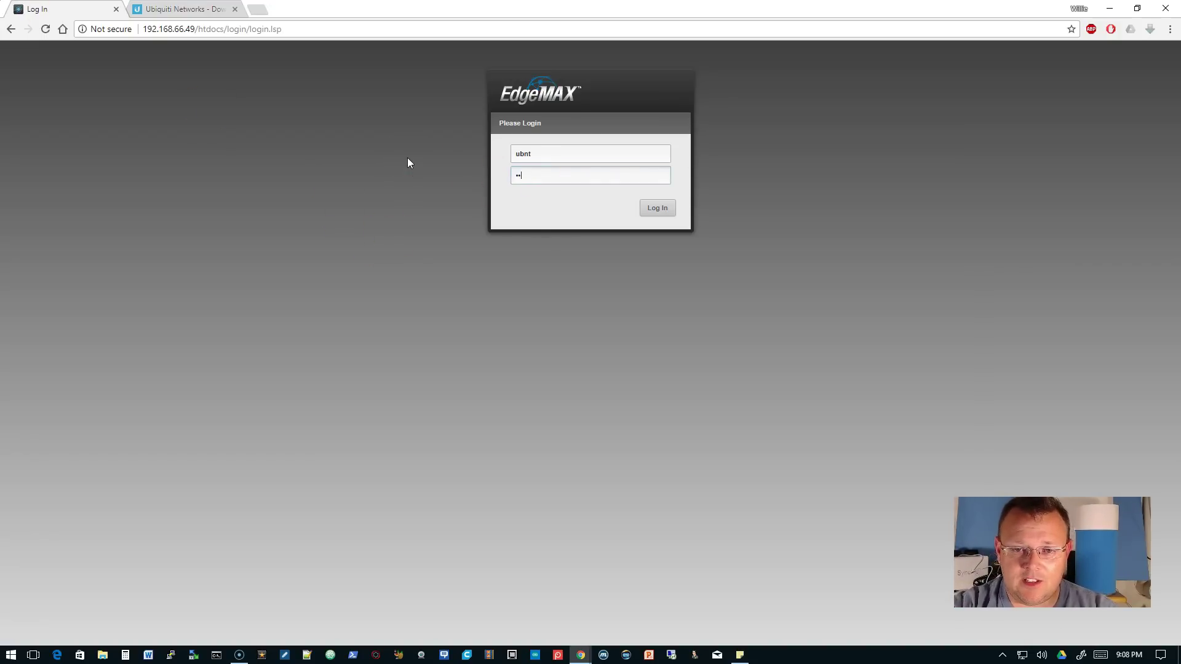
{"action": "type", "text": "nt"}
{"action": "key", "text": "Return"}
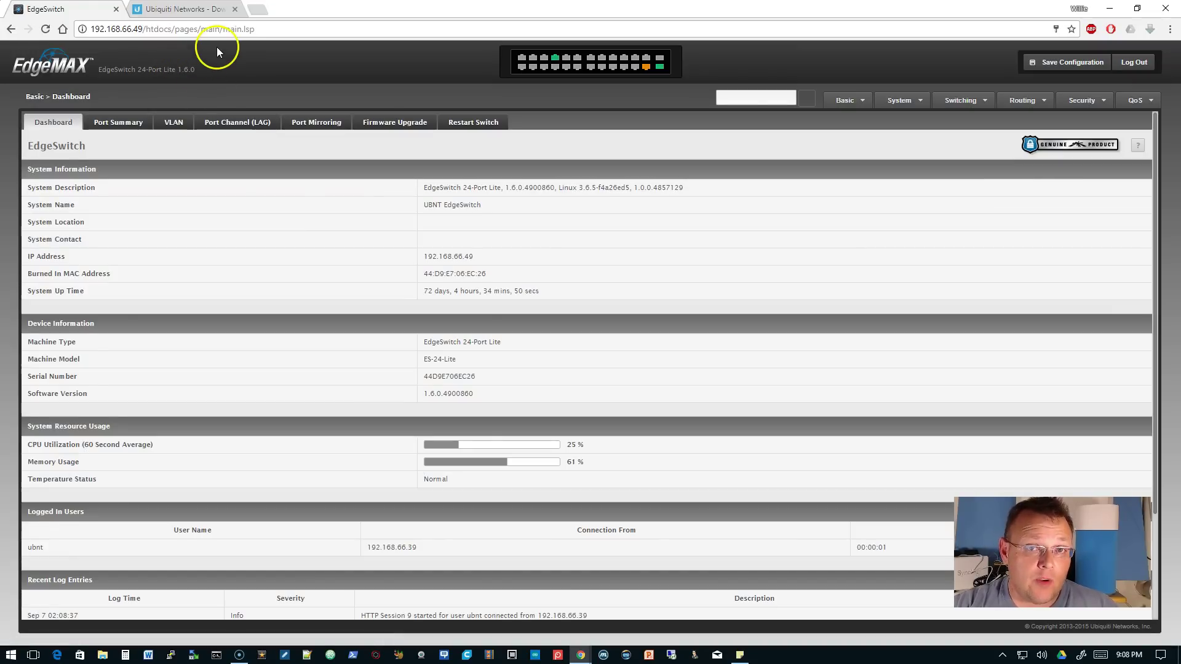
{"action": "left_click", "coordinate": [179, 8]}
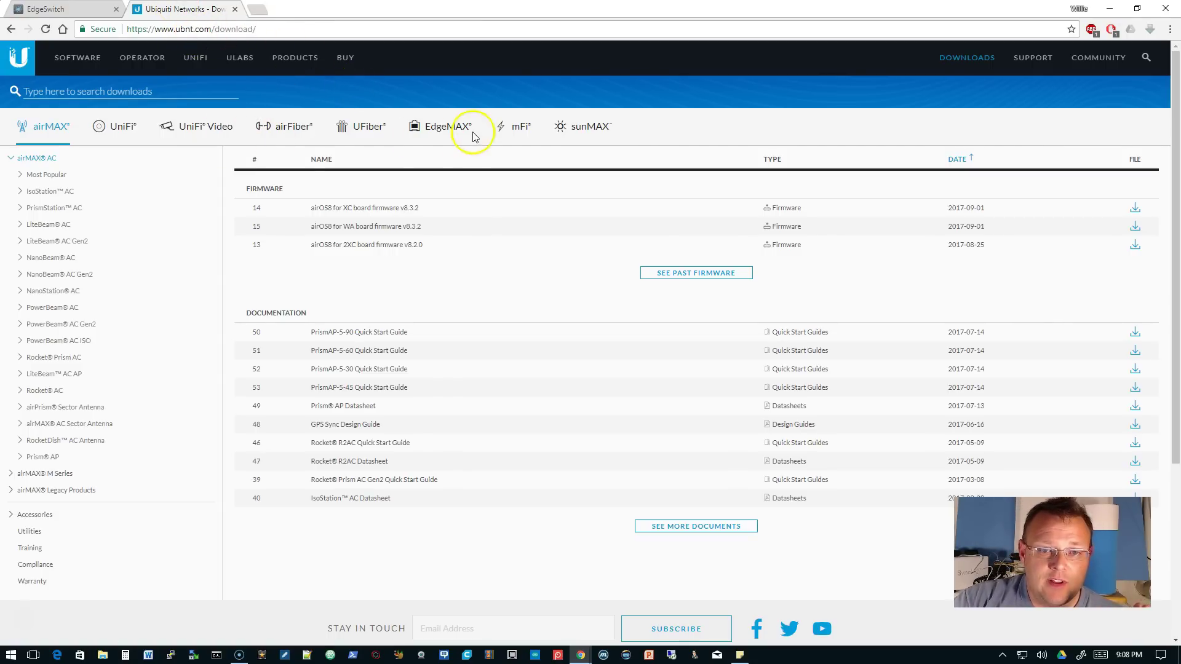
- Download EdgeSwitch Lite firmware v1.7.1 (ES-eswh.v1.7.1.4993748.stk), accepting the license, then return to the dashboard
{"action": "left_click", "coordinate": [452, 127]}
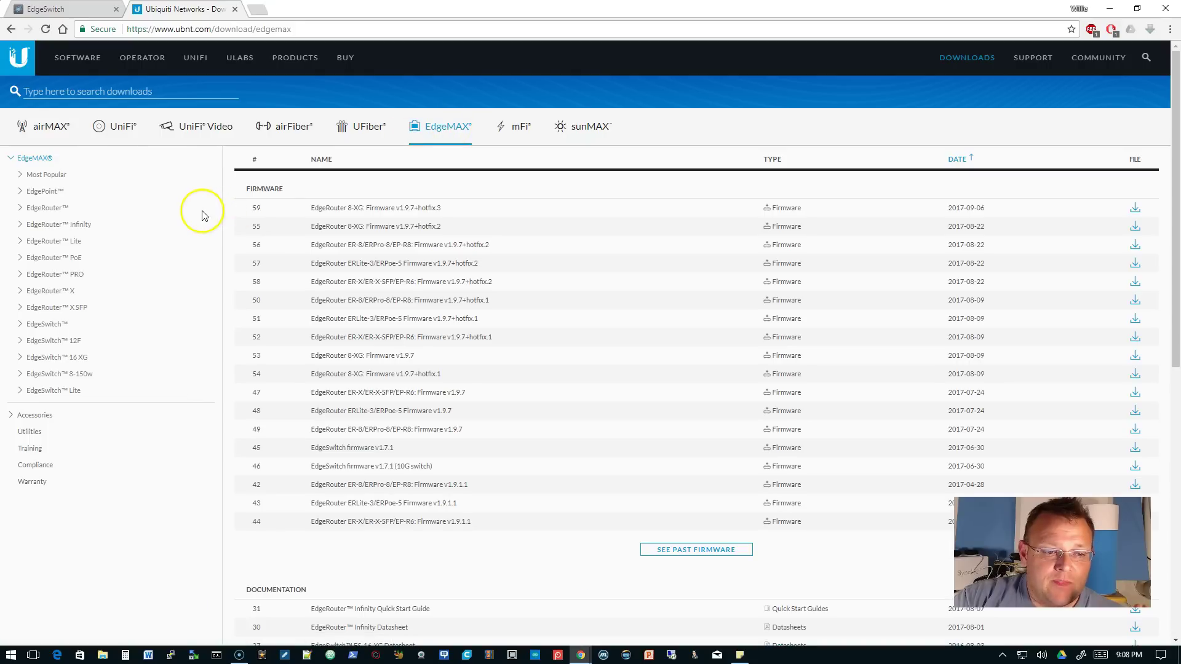
{"action": "left_click", "coordinate": [73, 392]}
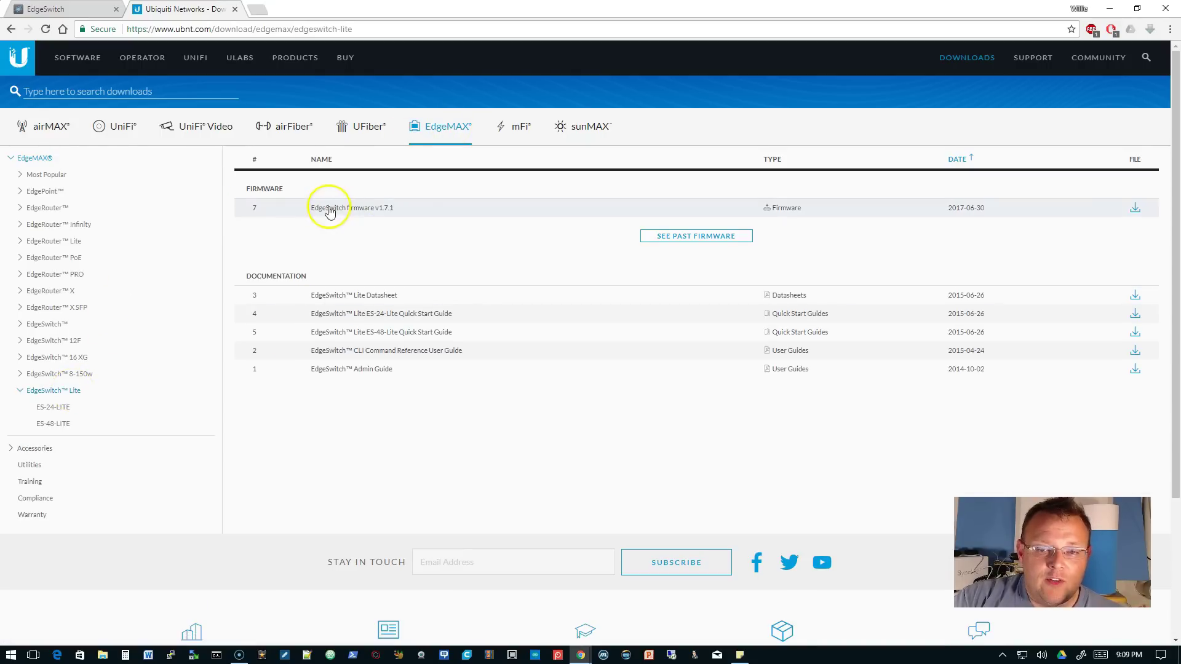
{"action": "left_click", "coordinate": [1135, 209]}
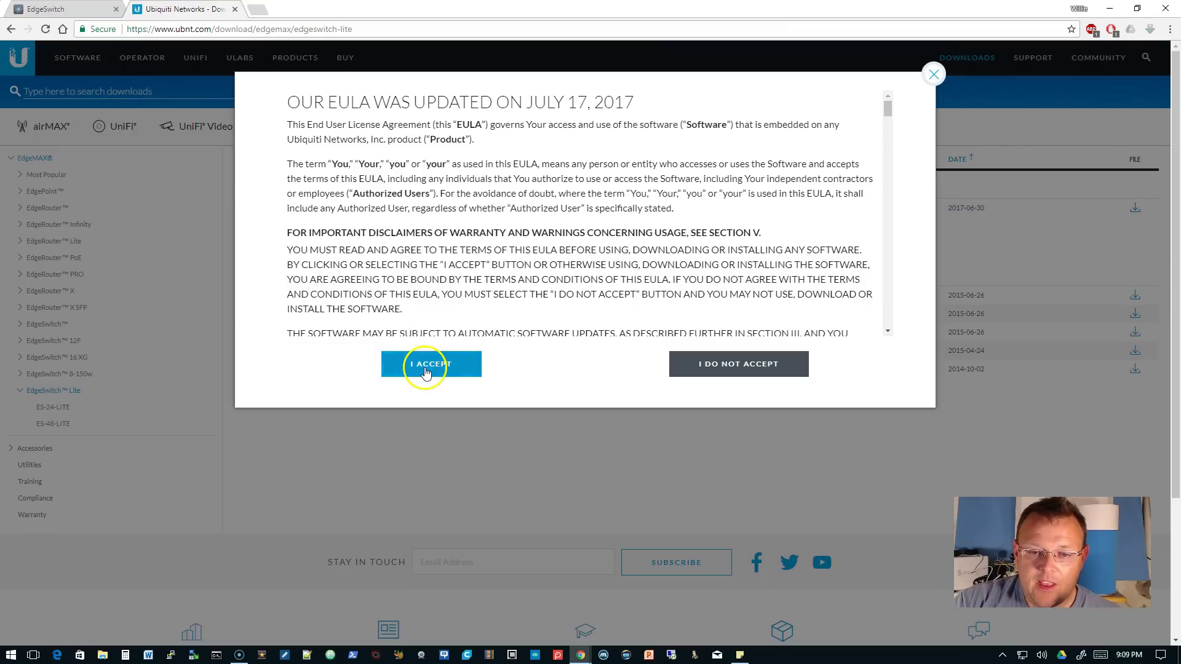
{"action": "left_click", "coordinate": [424, 366]}
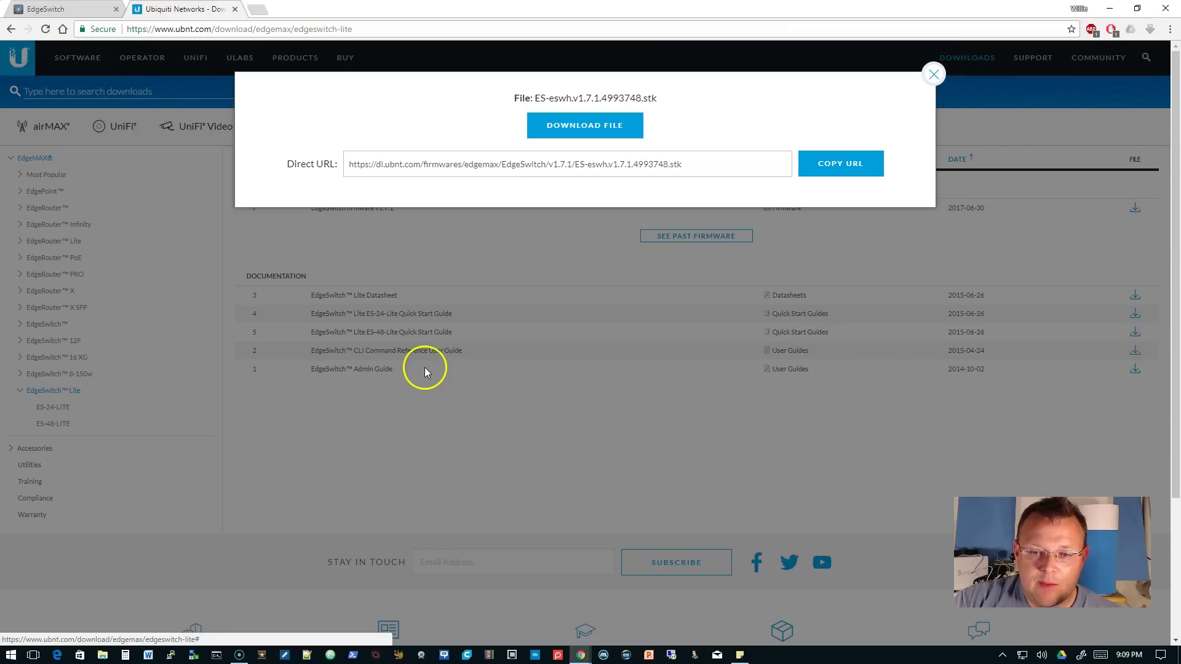
{"action": "left_click", "coordinate": [618, 128]}
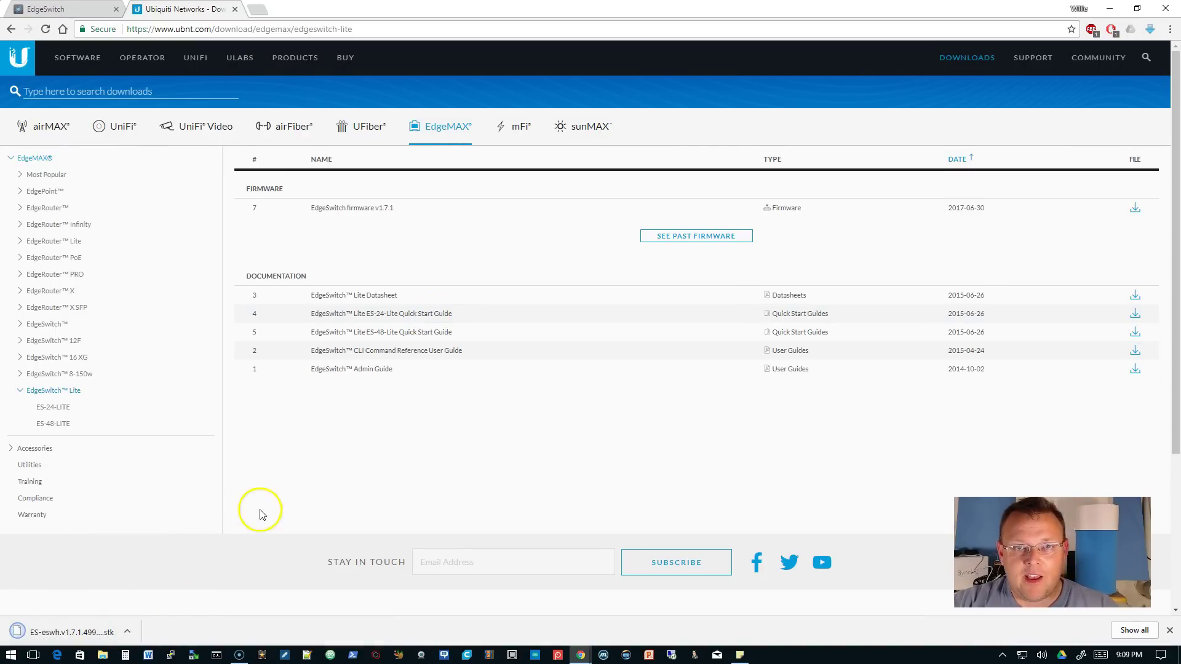
{"action": "key", "text": "ctrl+shift+Tab"}
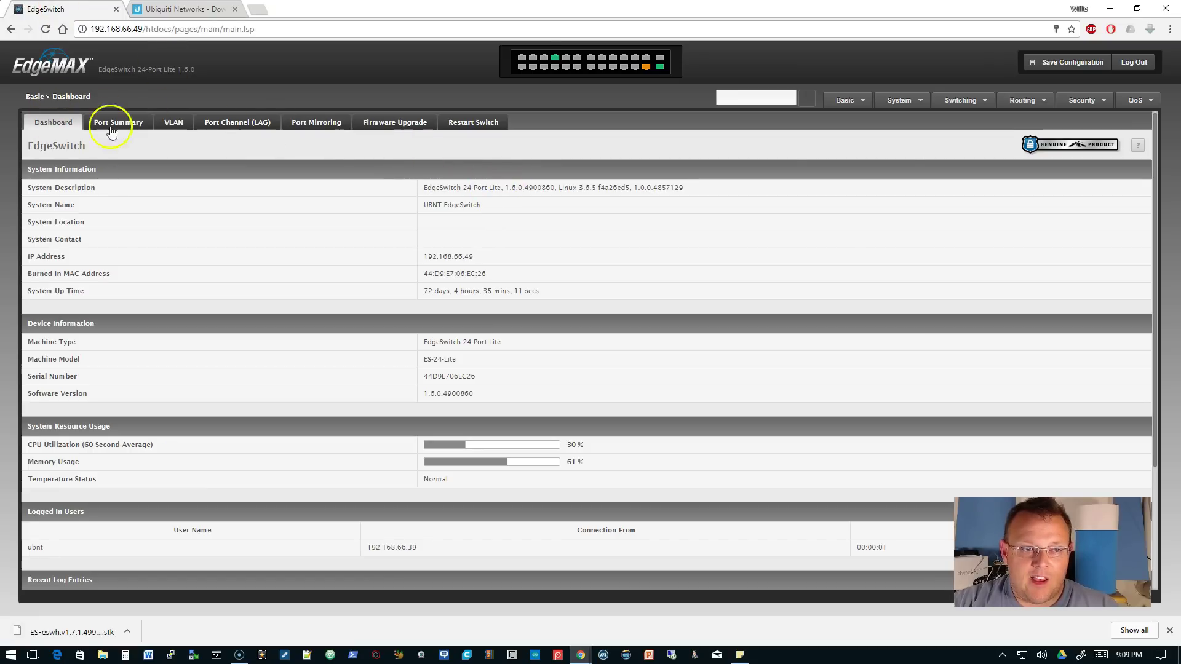
- Go to Firmware Upgrade and begin a new upload for the active image
{"action": "left_click", "coordinate": [391, 127]}
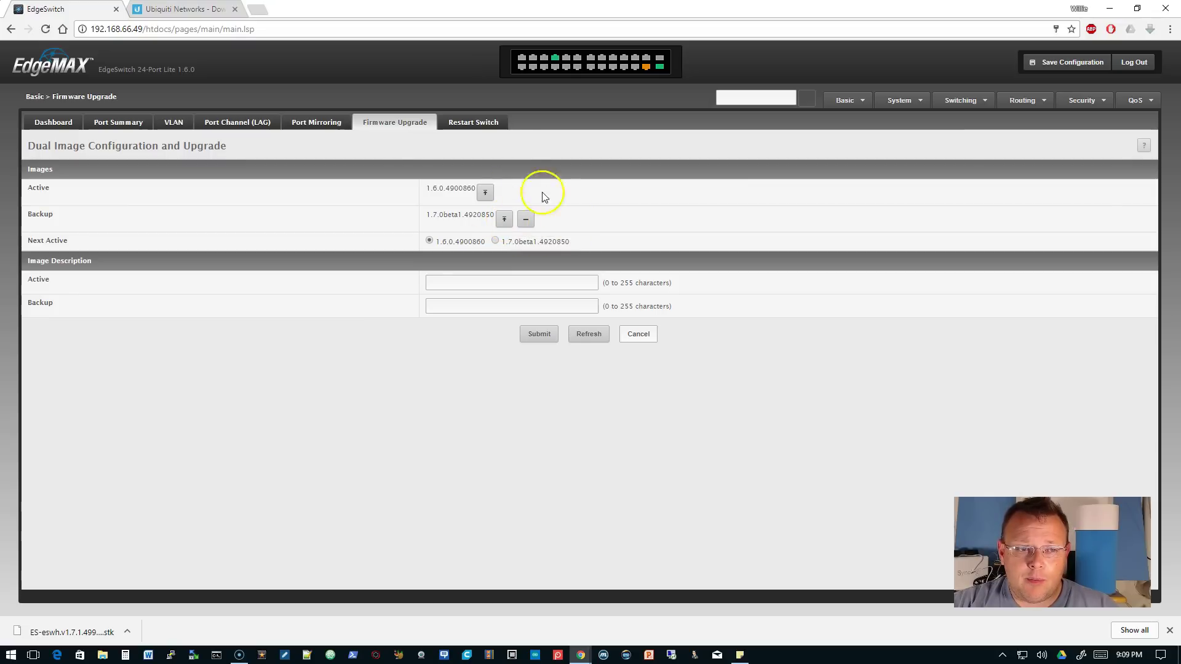
{"action": "left_click", "coordinate": [484, 195]}
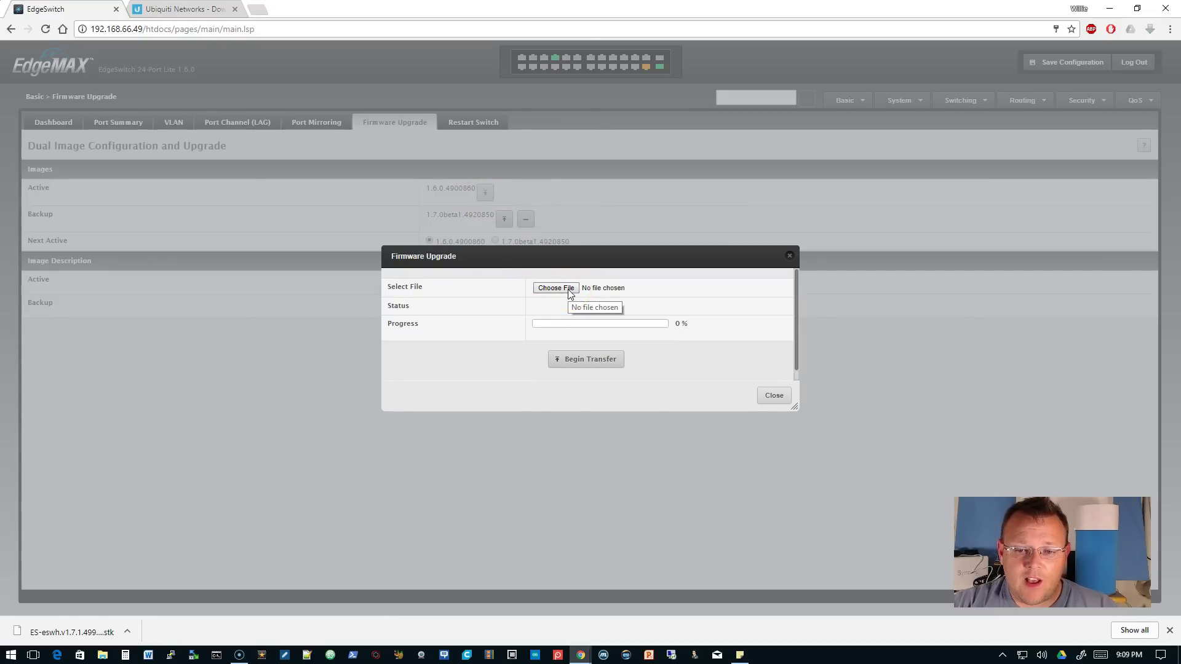
- Upload the downloaded ES-eswh.v1.7.1.4993748.stk firmware file to the switch
{"action": "left_click", "coordinate": [570, 294]}
{"action": "double_click", "coordinate": [158, 89]}
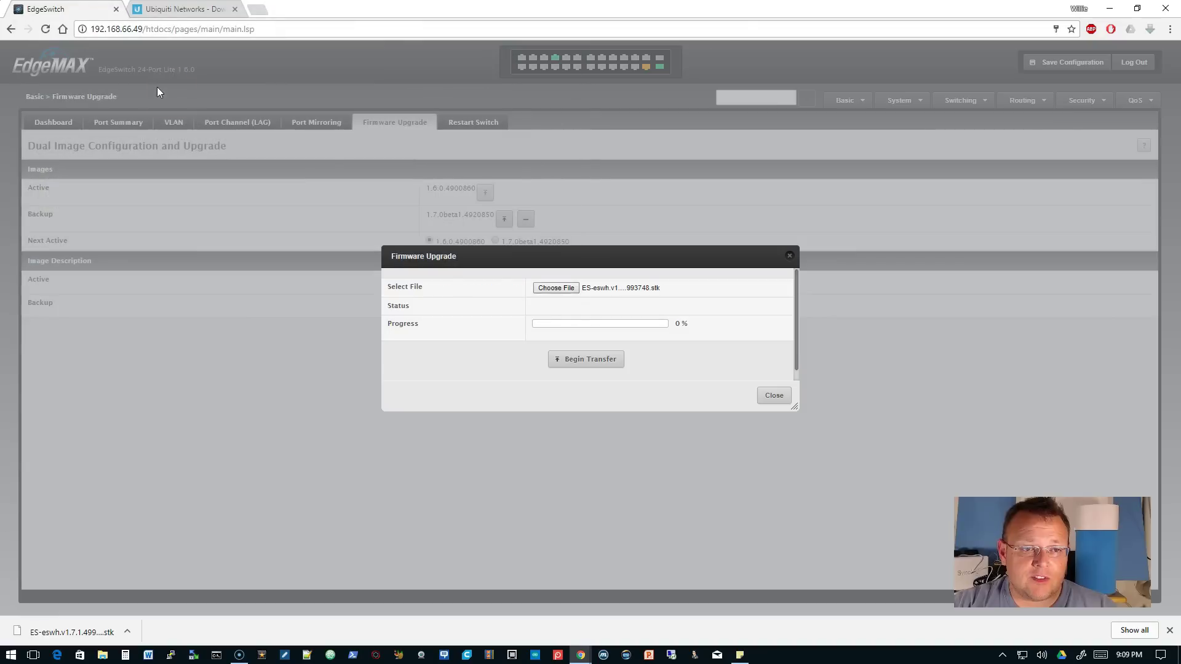
{"action": "left_click", "coordinate": [594, 364]}
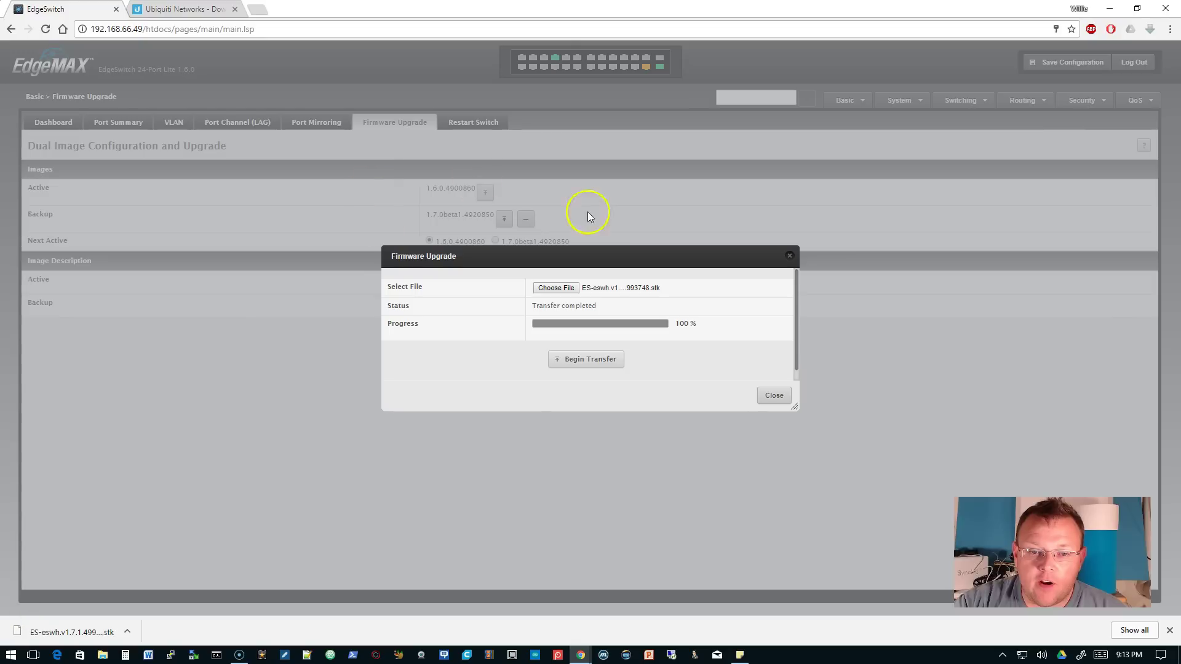
- Make 1.7.1.4993748 the next active image and save the switch configuration
{"action": "left_click", "coordinate": [774, 395]}
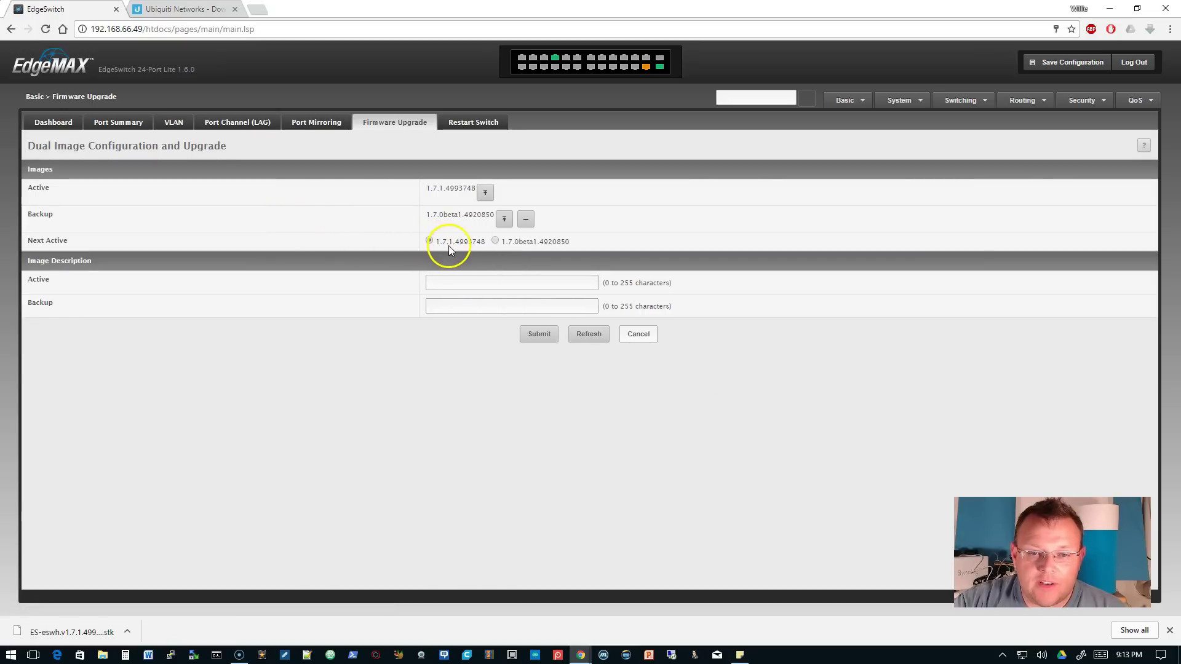
{"action": "left_click", "coordinate": [533, 337]}
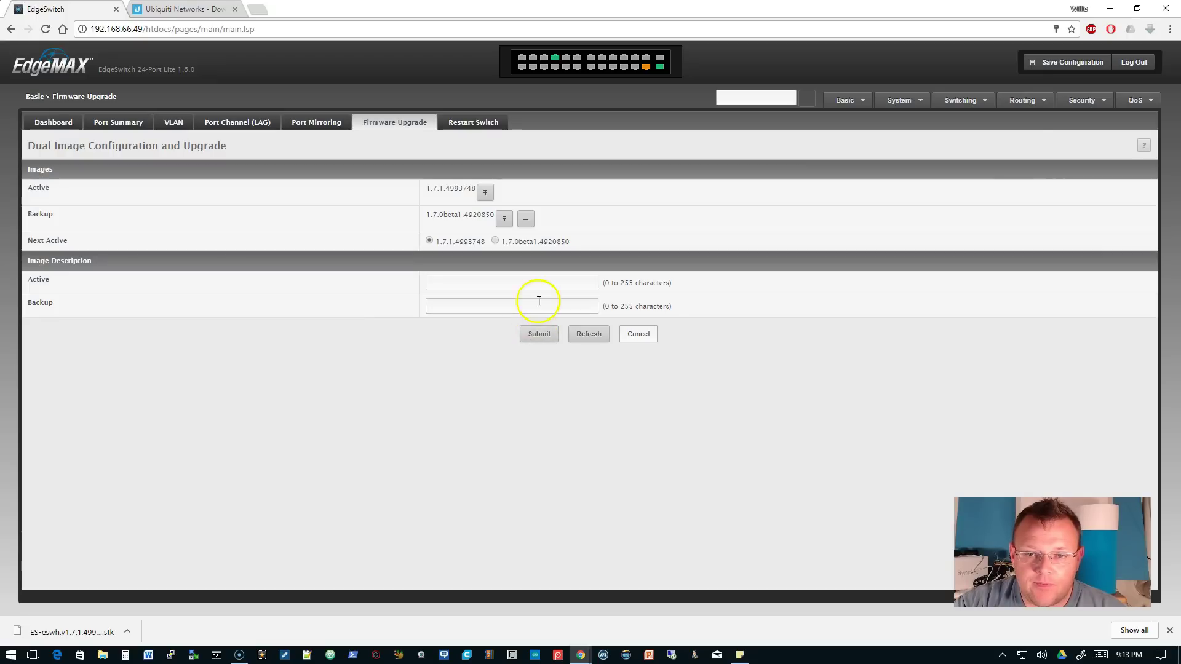
{"action": "left_click", "coordinate": [1069, 62]}
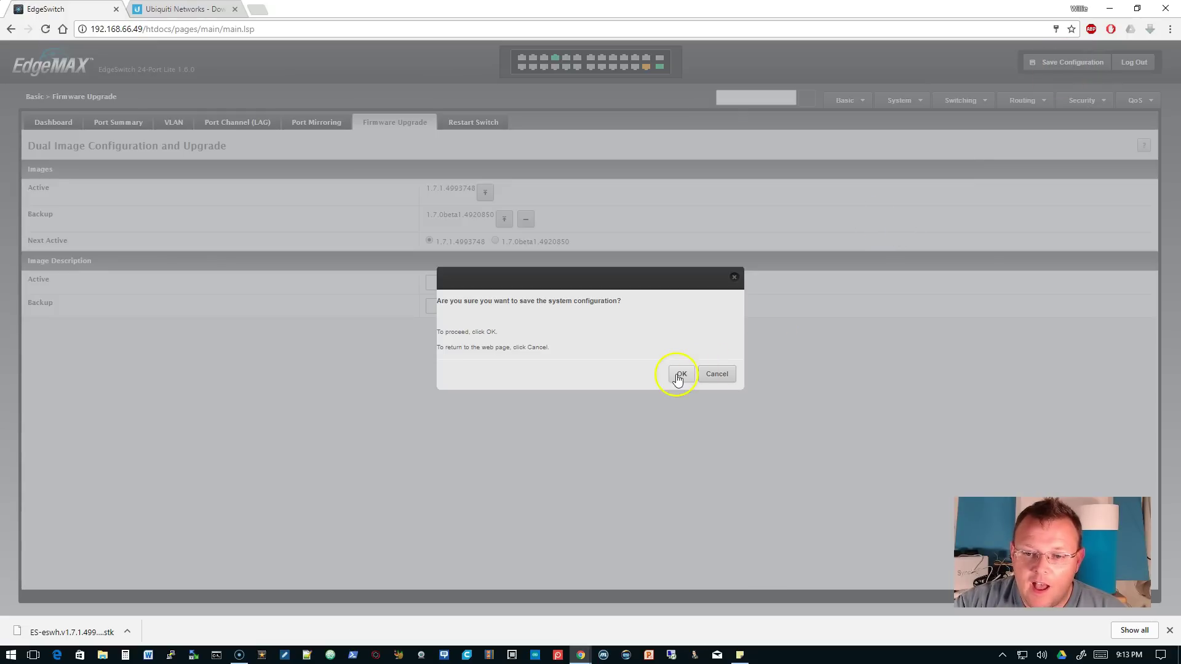
{"action": "left_click", "coordinate": [680, 374]}
{"action": "left_click", "coordinate": [715, 375]}
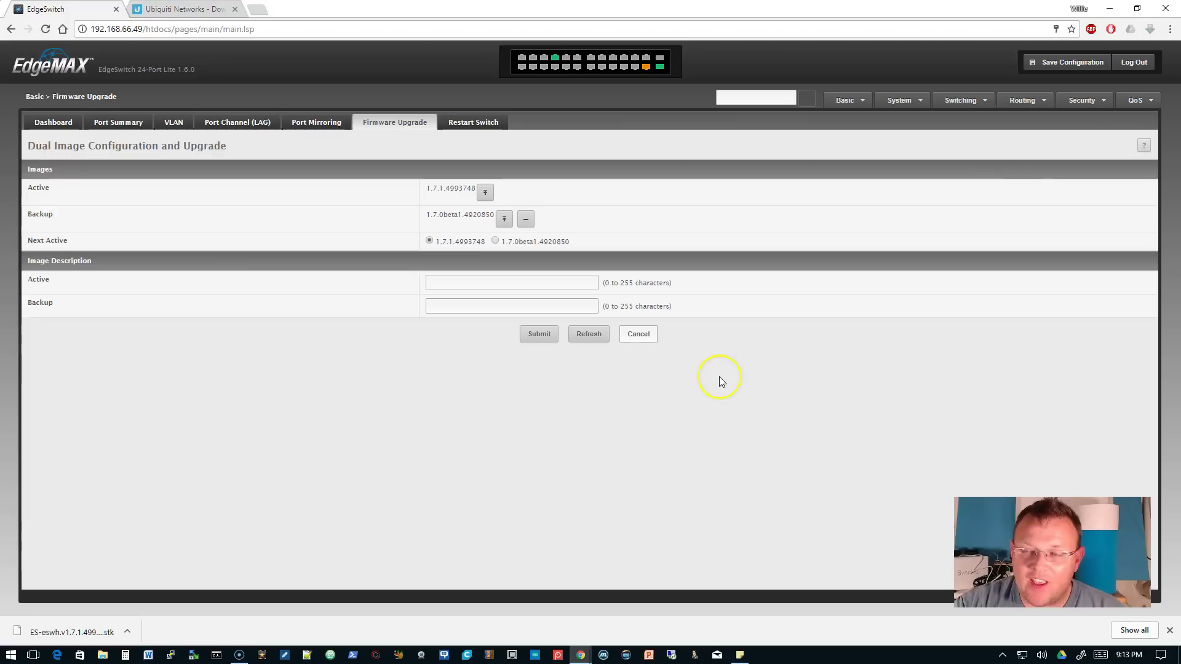
- Restart the switch and confirm the restart
{"action": "left_click", "coordinate": [484, 121]}
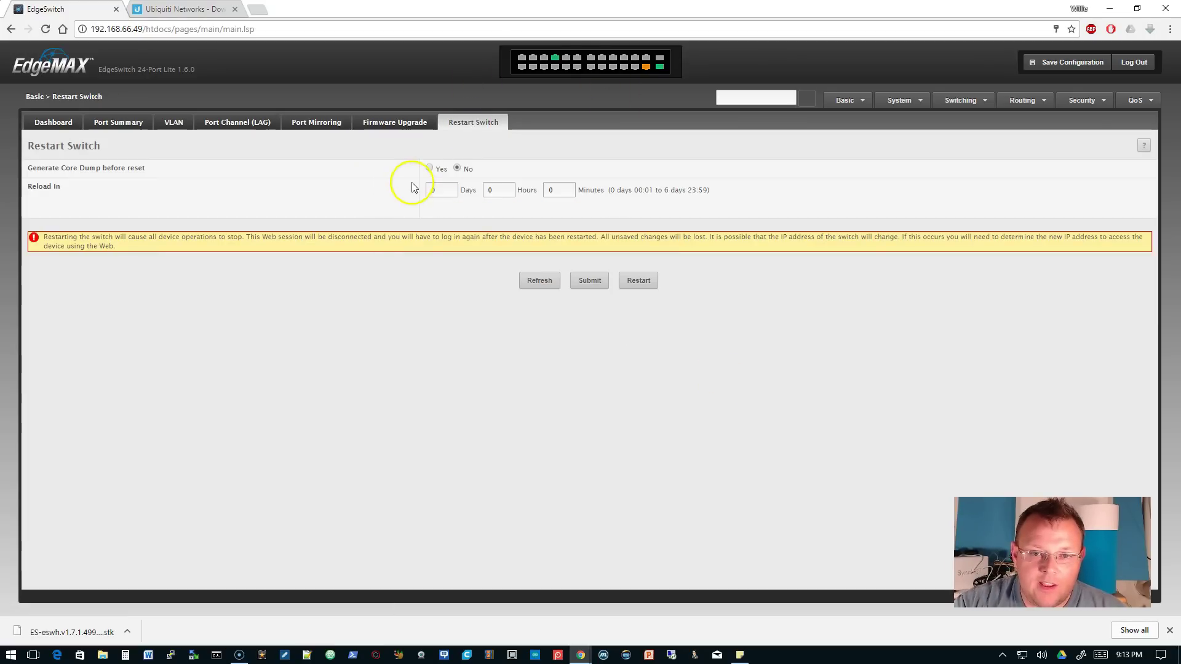
{"action": "left_click", "coordinate": [641, 281]}
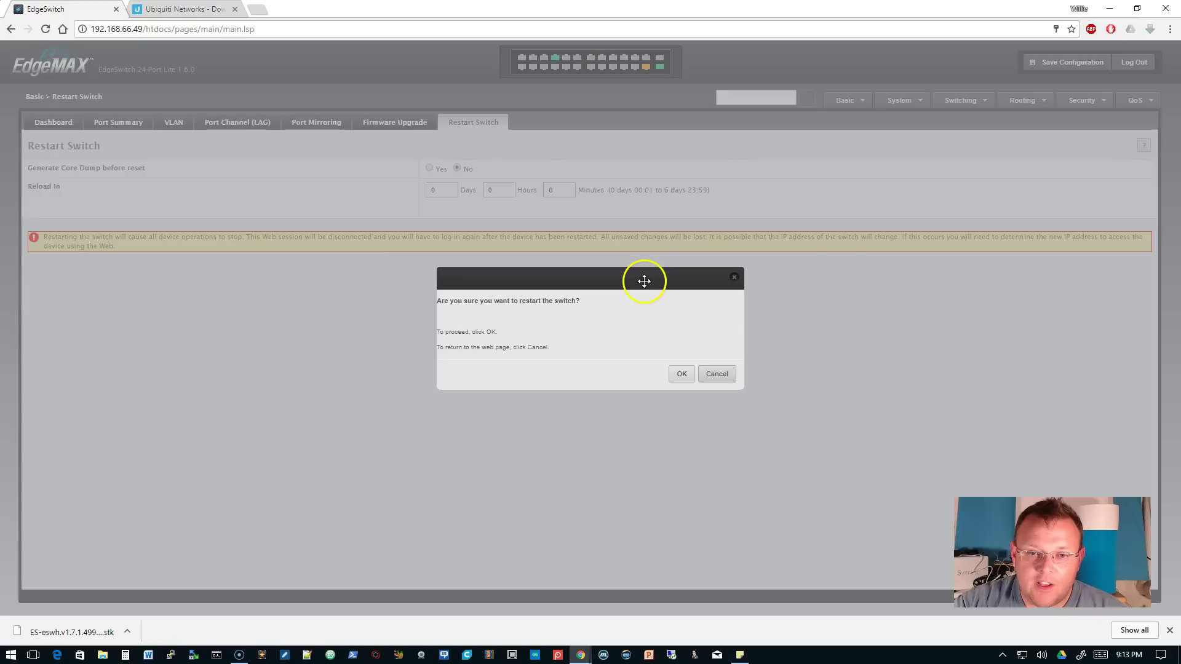
{"action": "left_click", "coordinate": [681, 375]}
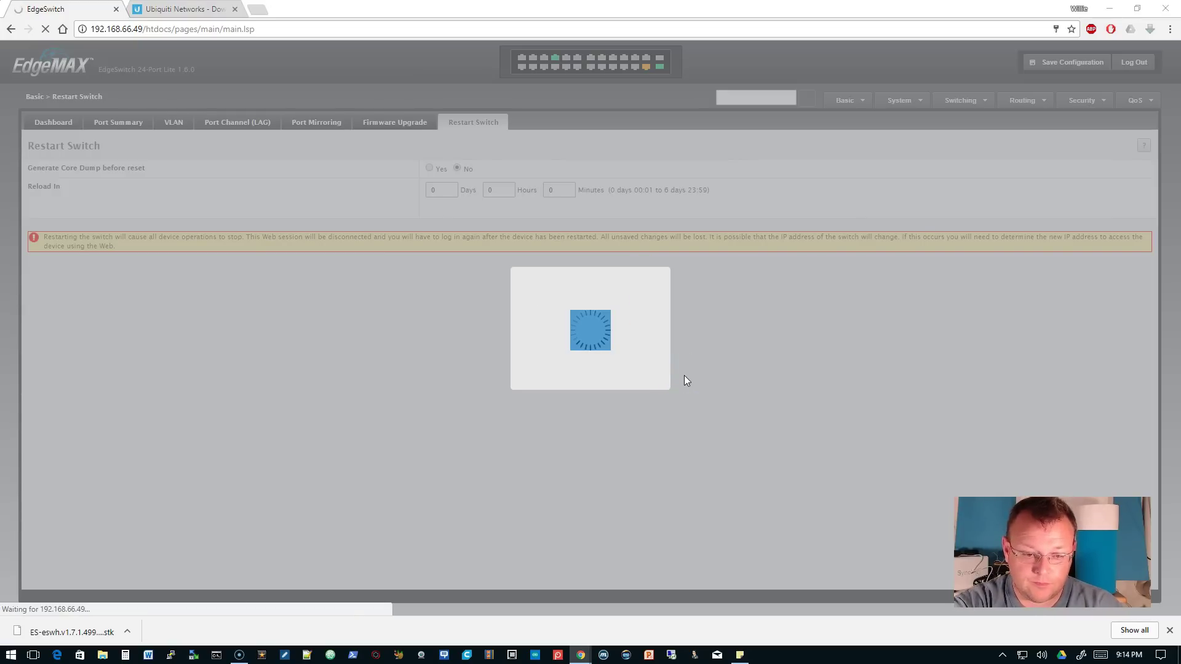
- Open Command Prompt via Win+R and run a continuous ping to 192.168.66.49
{"action": "key", "text": "super+r"}
{"action": "type", "text": "cmd"}
{"action": "key", "text": "Return"}
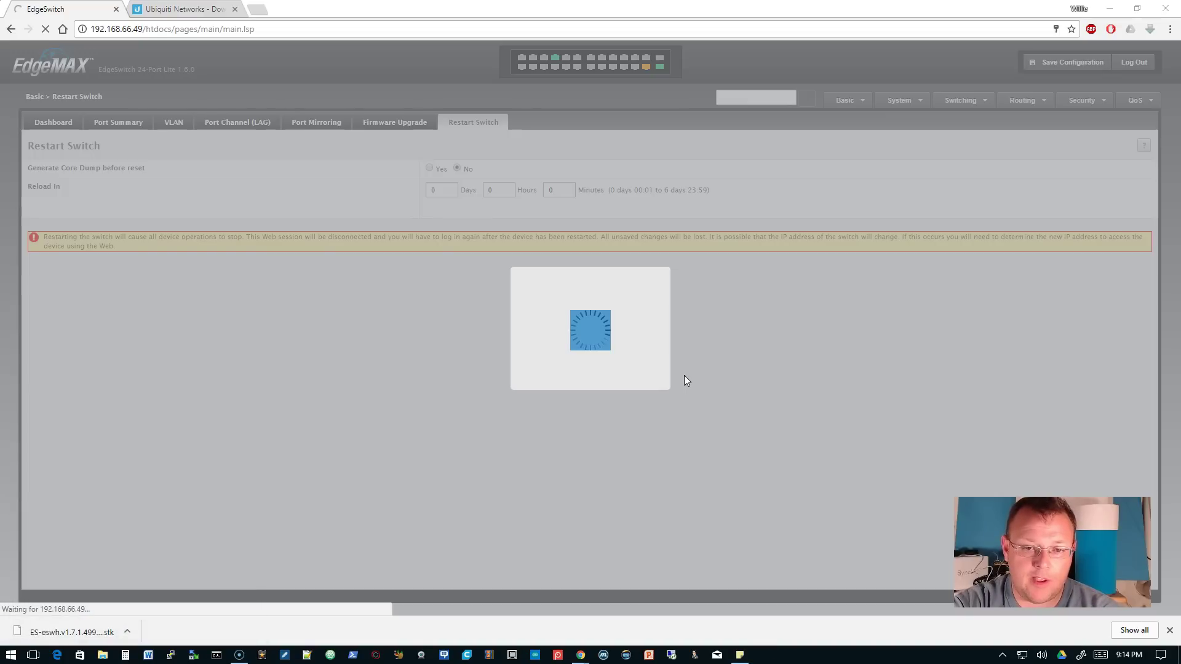
{"action": "type", "text": "pi"}
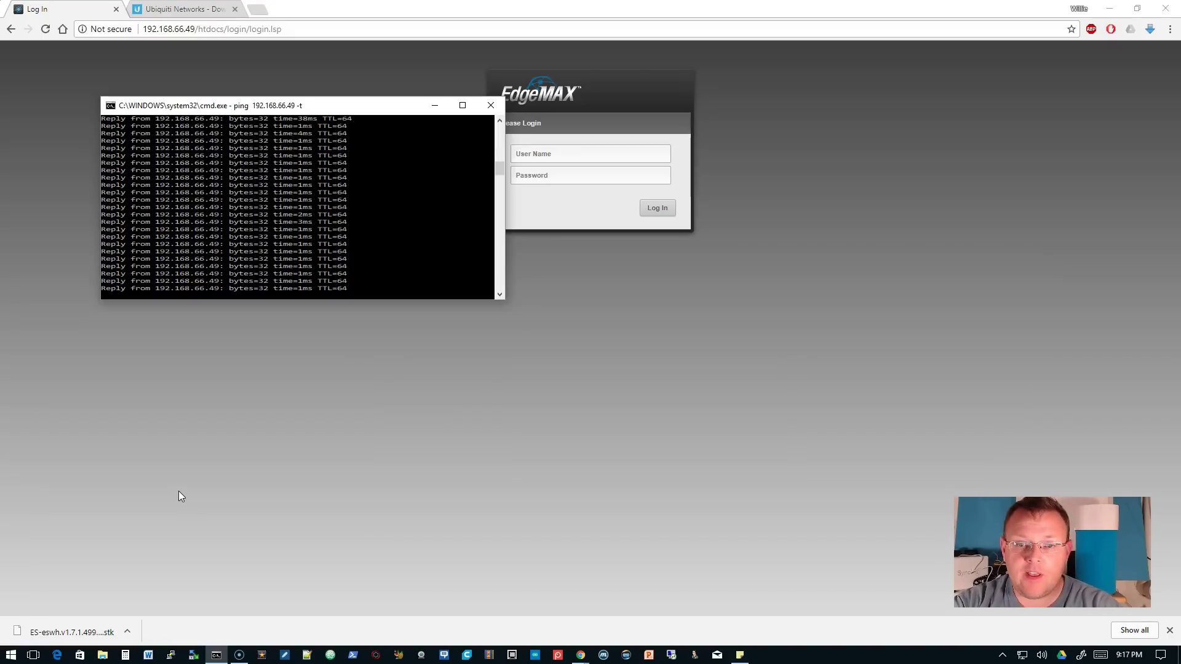
- Stop the ping and log back into the switch web UI with the default username and password
{"action": "key", "text": "ctrl+c"}
{"action": "left_click", "coordinate": [571, 158]}
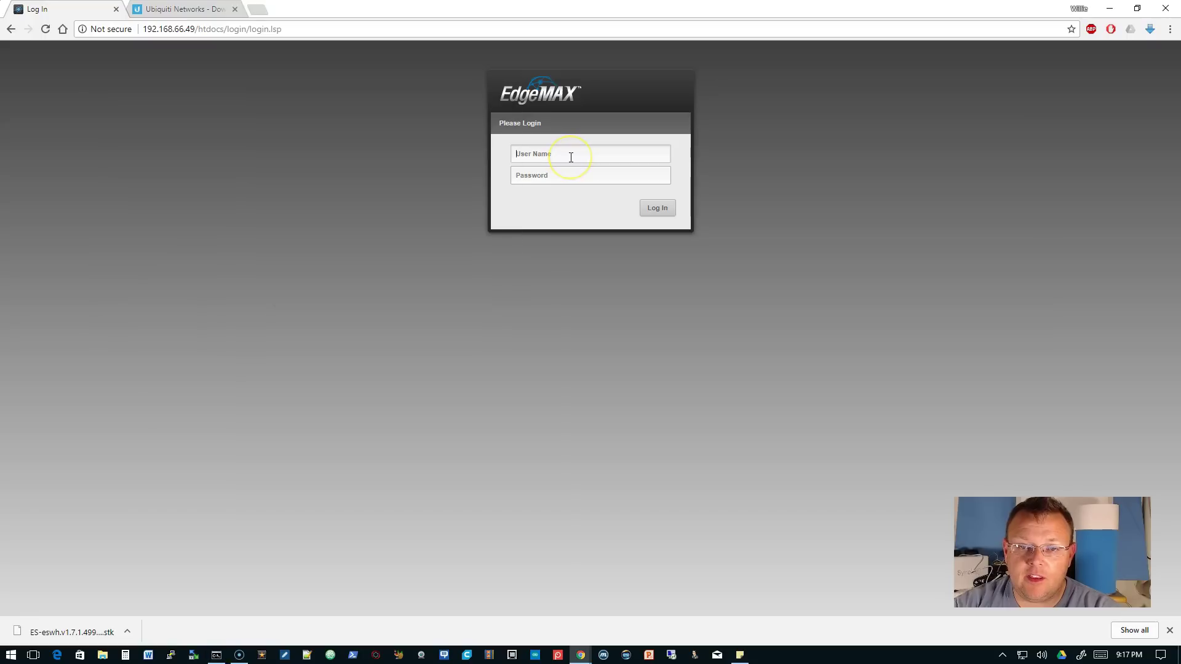
{"action": "type", "text": "ubnt"}
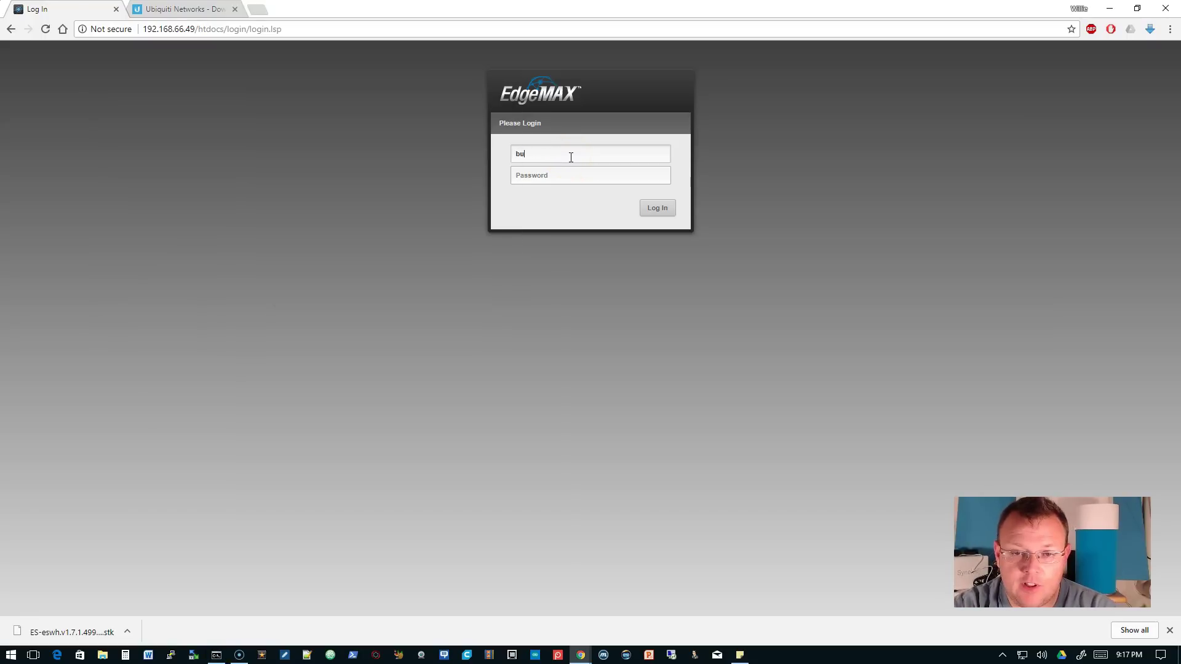
{"action": "key", "text": "BackSpace"}
{"action": "key", "text": "BackSpace"}
{"action": "key", "text": "BackSpace"}
{"action": "key", "text": "BackSpace"}
{"action": "type", "text": "ubnt"}
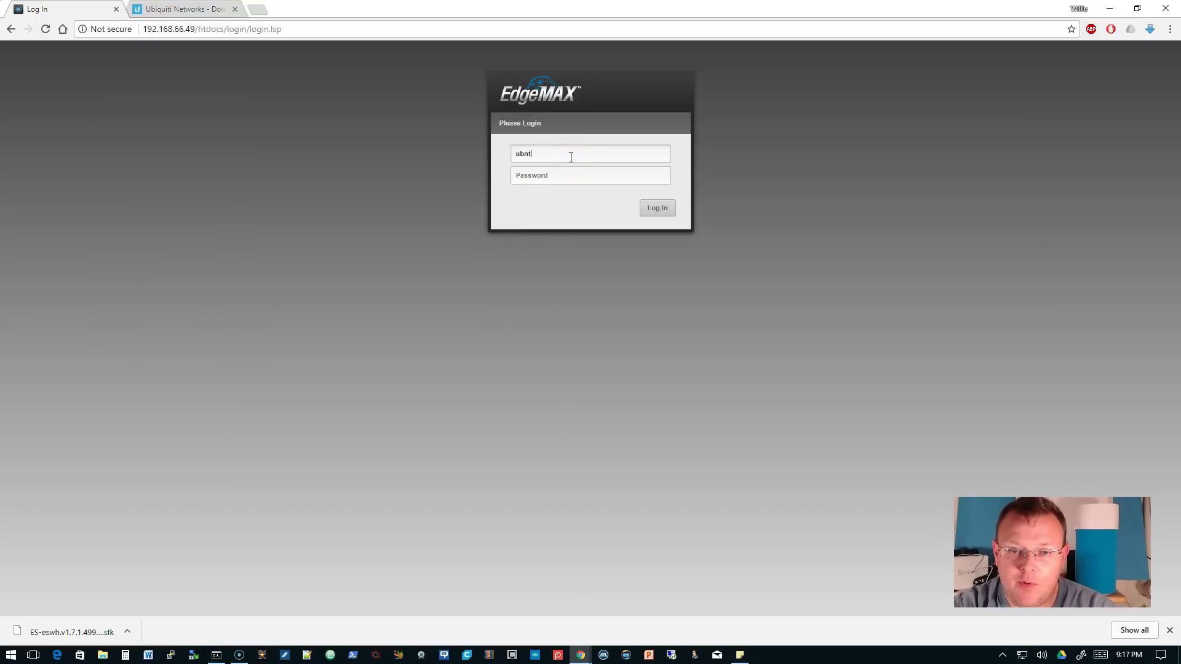
{"action": "key", "text": "Tab"}
{"action": "type", "text": "ub"}
{"action": "key", "text": "Return"}
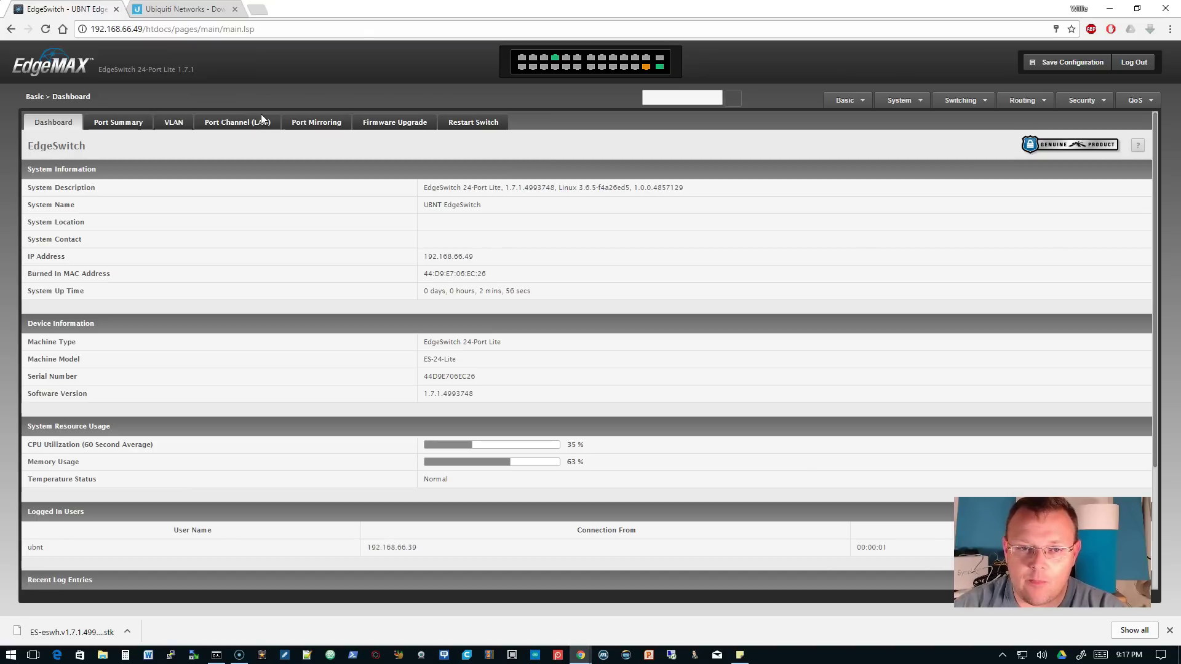
- Go to System > Users > Accounts and open the Add new user form
{"action": "left_click", "coordinate": [903, 104]}
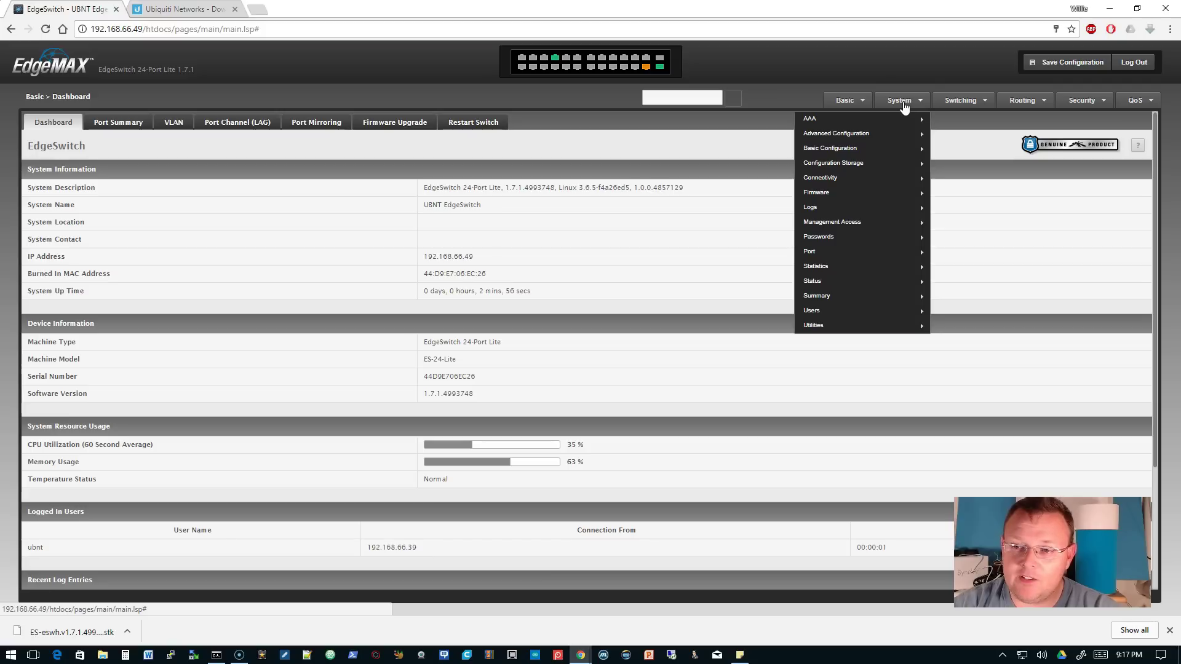
{"action": "left_click", "coordinate": [902, 106]}
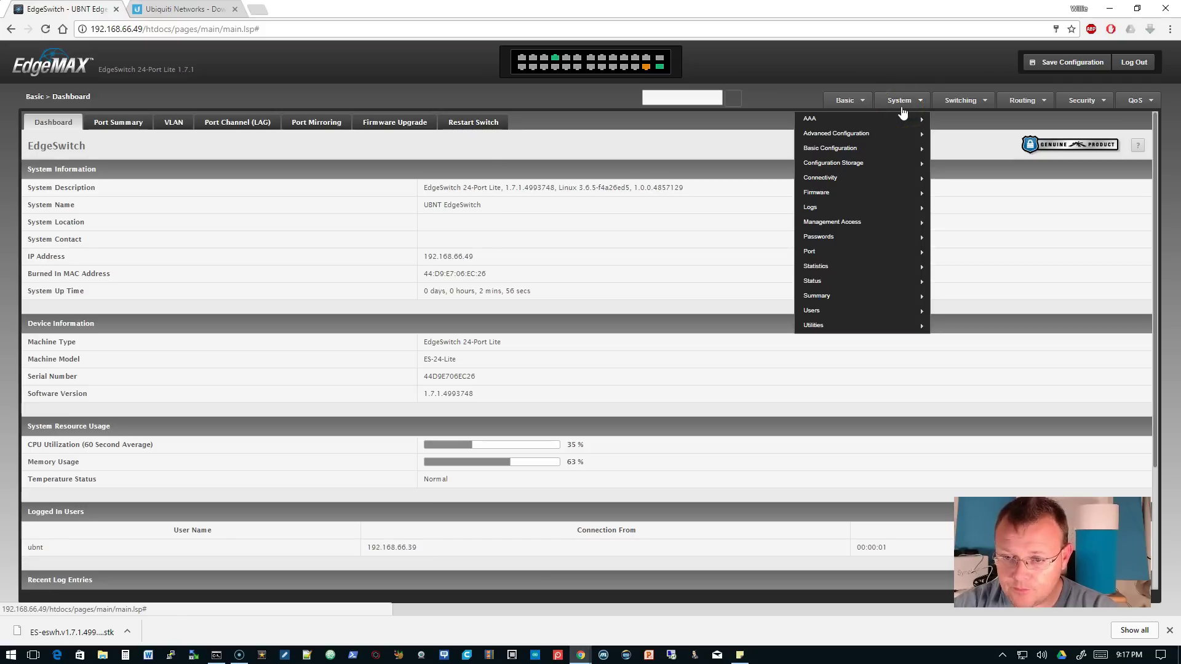
{"action": "left_click", "coordinate": [898, 257]}
{"action": "mouse_move", "coordinate": [883, 309]}
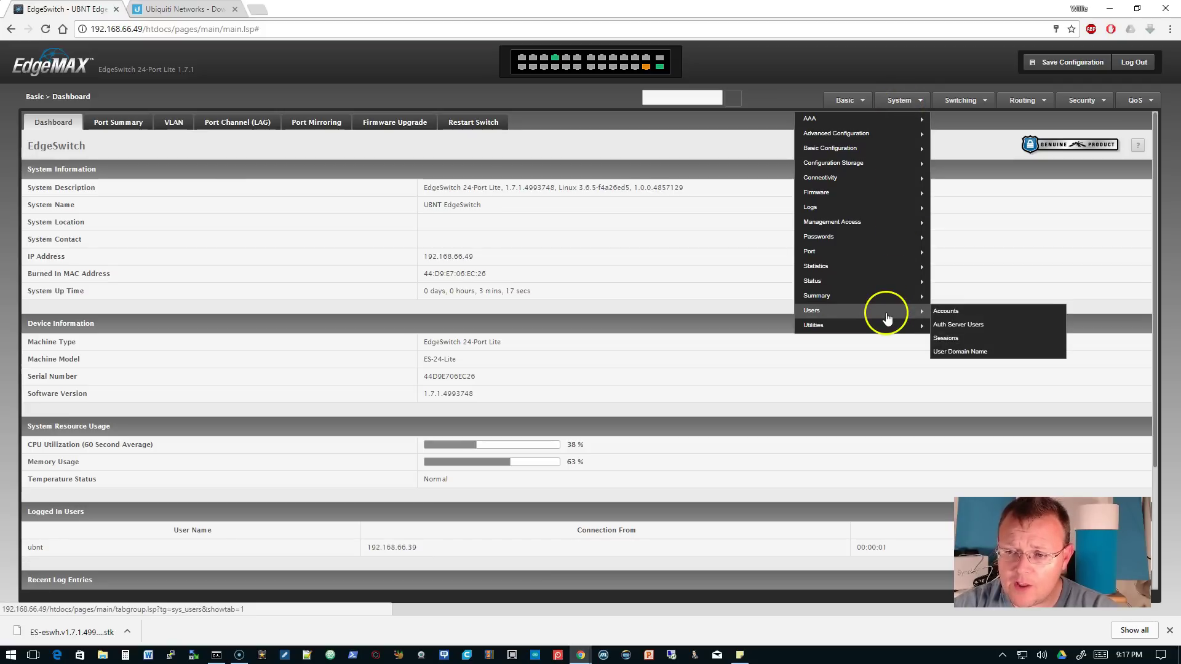
{"action": "left_click", "coordinate": [944, 309]}
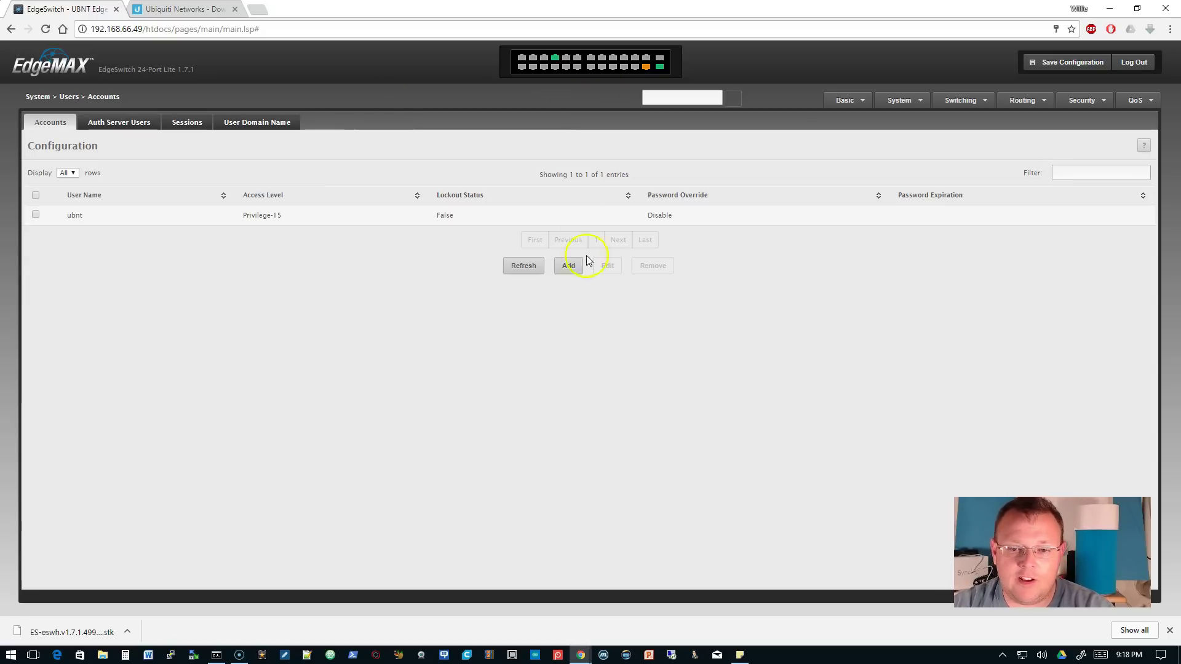
{"action": "left_click", "coordinate": [569, 265]}
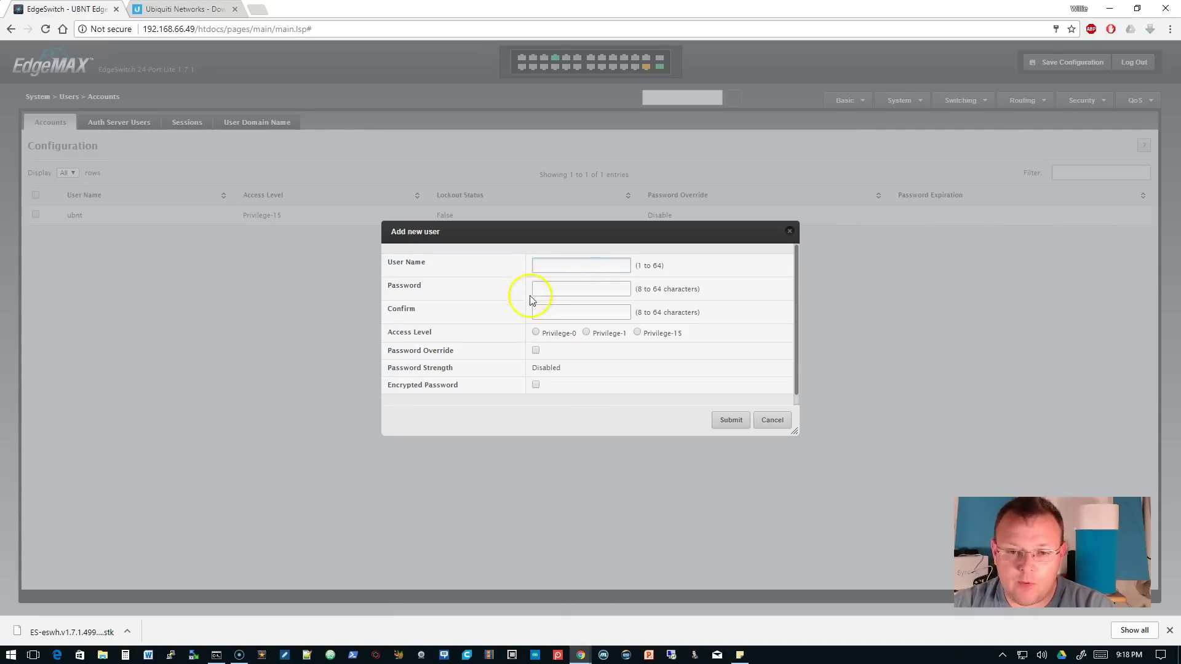
- Create a new Privilege-15 administrator account with its own user name and password
{"action": "left_click", "coordinate": [562, 263]}
{"action": "type", "text": "whowe"}
{"action": "key", "text": "Tab"}
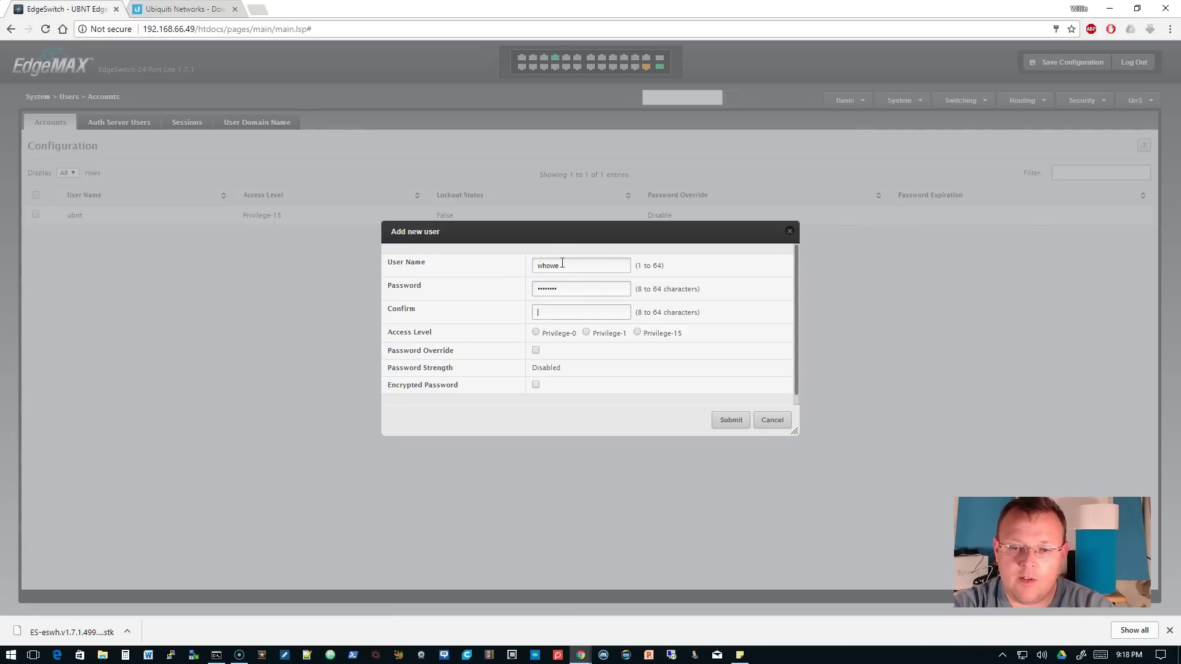
{"action": "type", "text": "*****"}
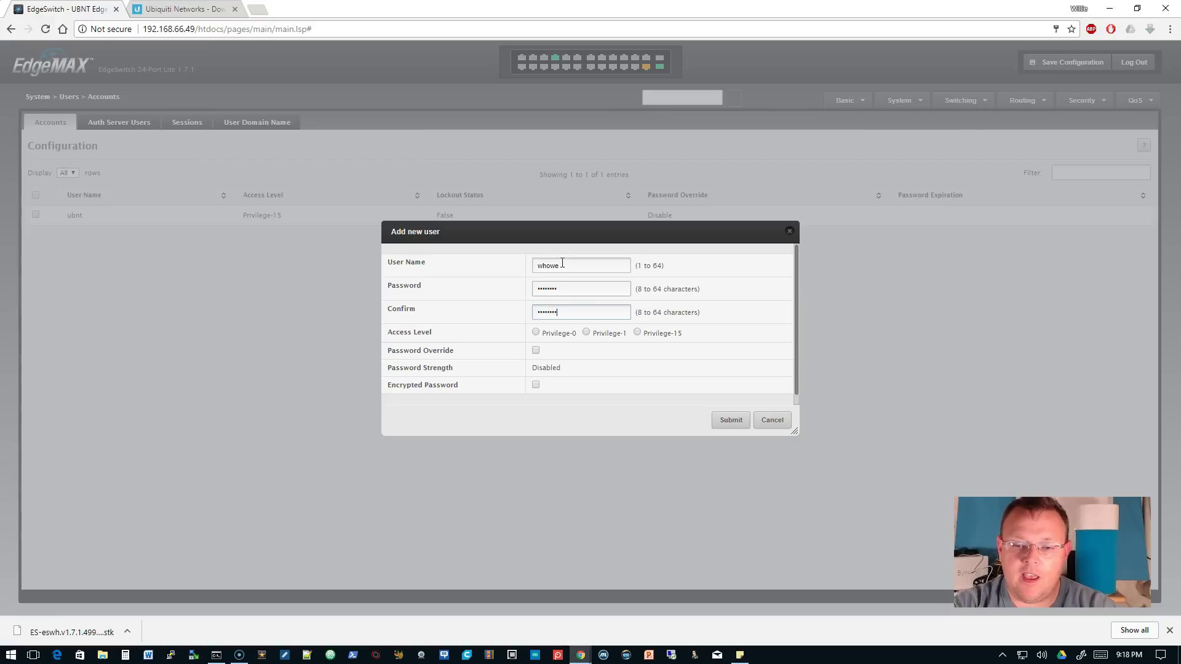
{"action": "left_click", "coordinate": [637, 333]}
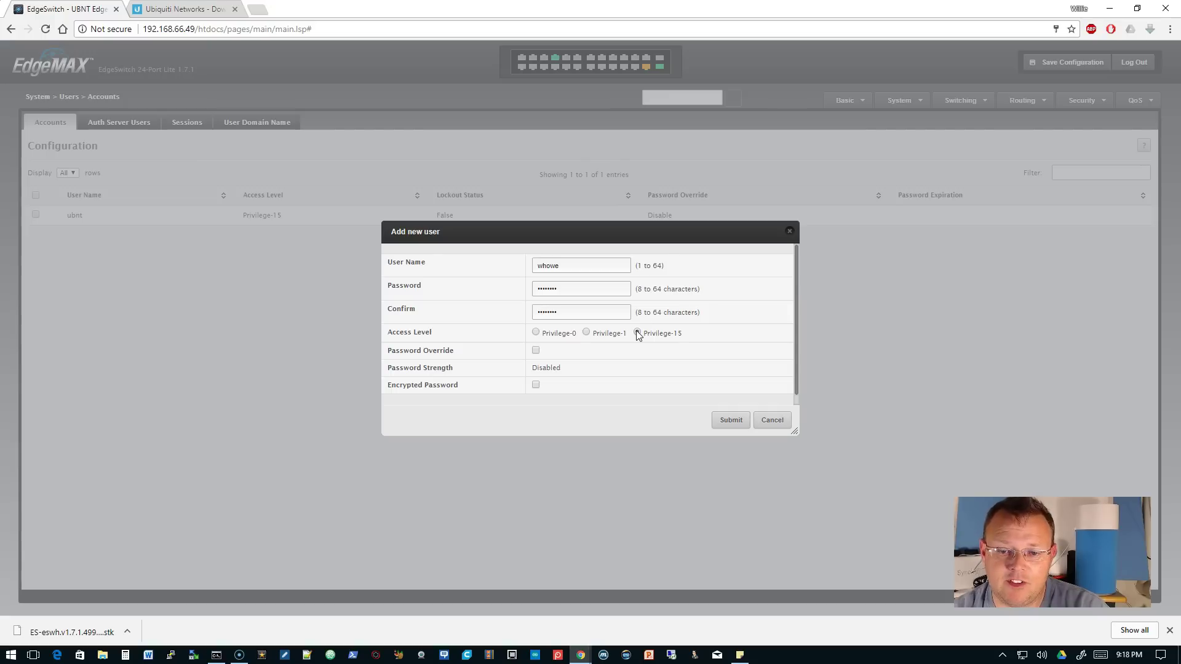
{"action": "left_click", "coordinate": [729, 423]}
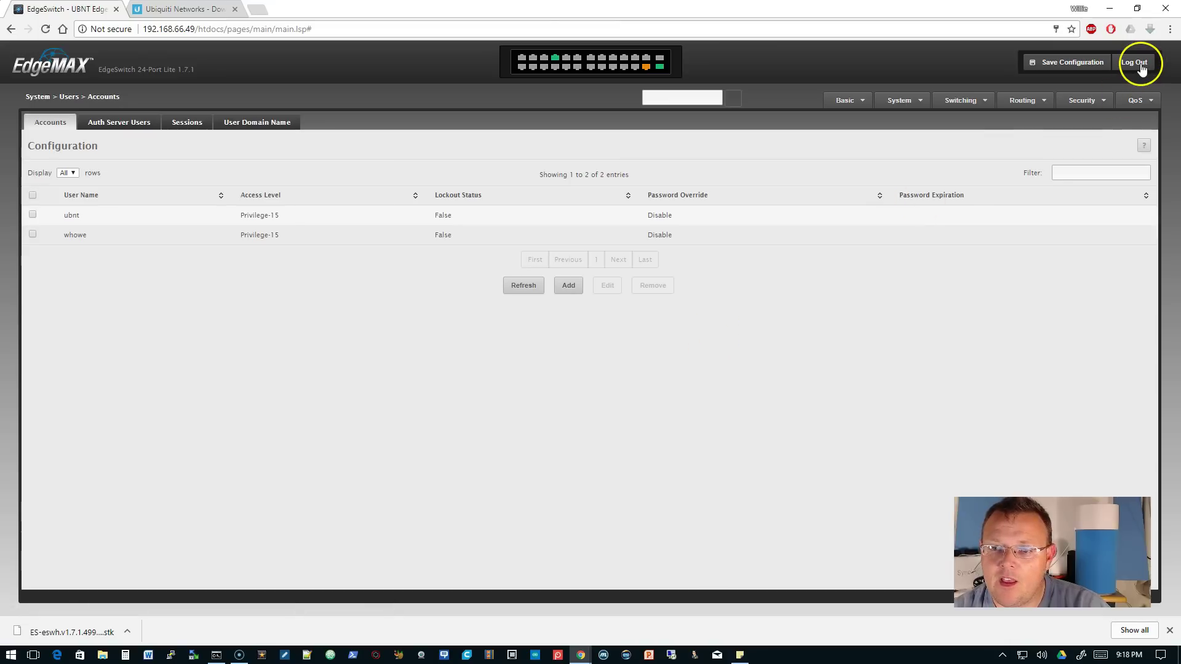
- Save the switch configuration and acknowledge the confirmation
{"action": "left_click", "coordinate": [1075, 62]}
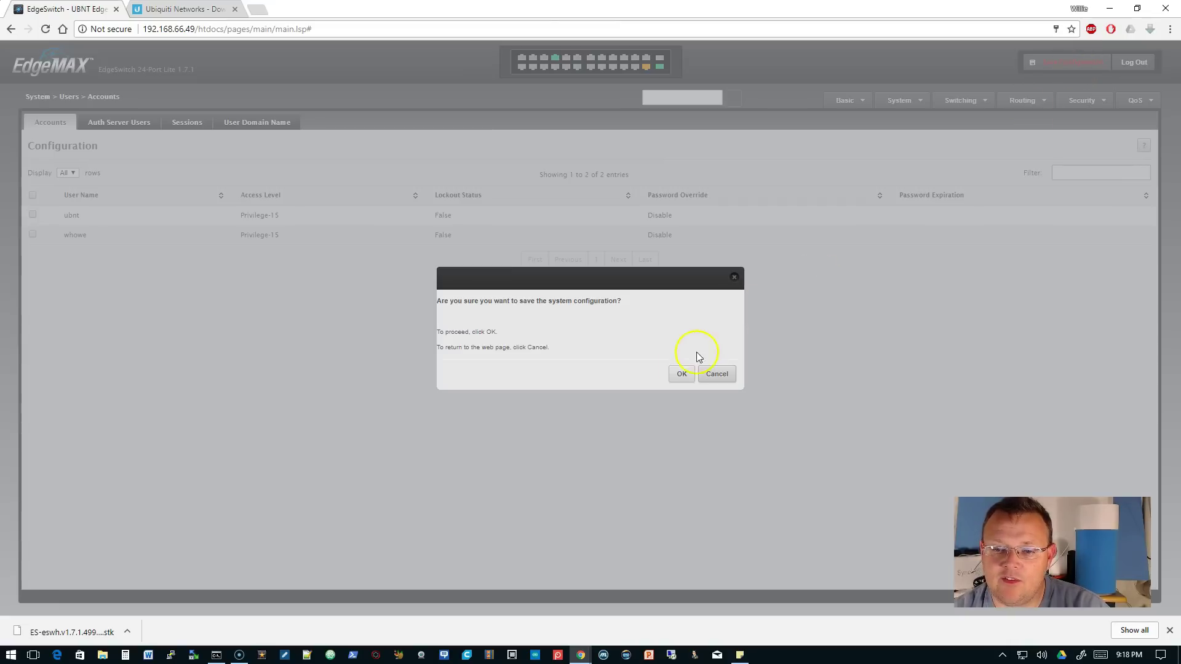
{"action": "left_click", "coordinate": [682, 369]}
{"action": "left_click", "coordinate": [715, 377]}
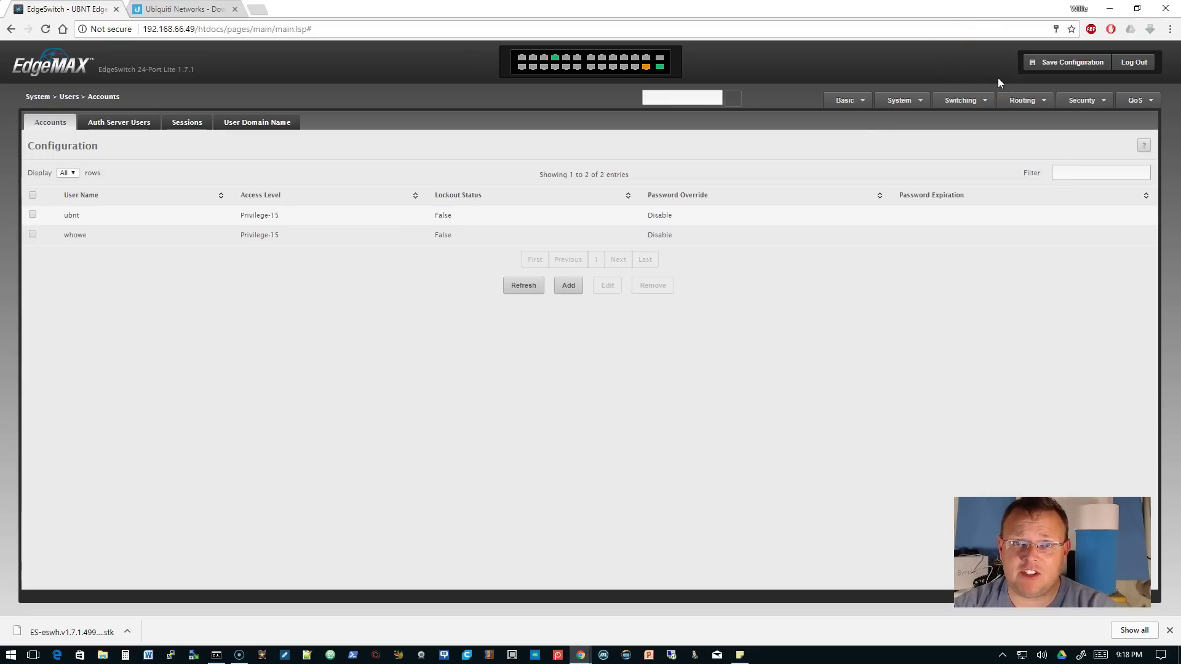
- Log out and sign back in with the new administrator's user name and password
{"action": "left_click", "coordinate": [1144, 66]}
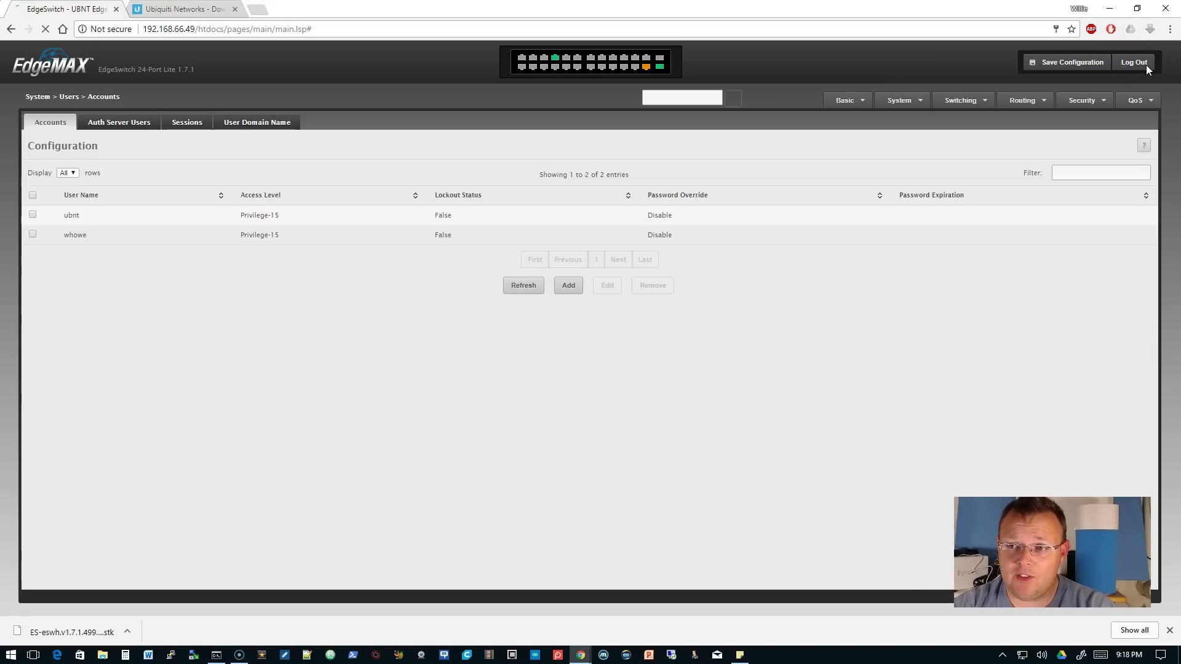
{"action": "left_click", "coordinate": [567, 153]}
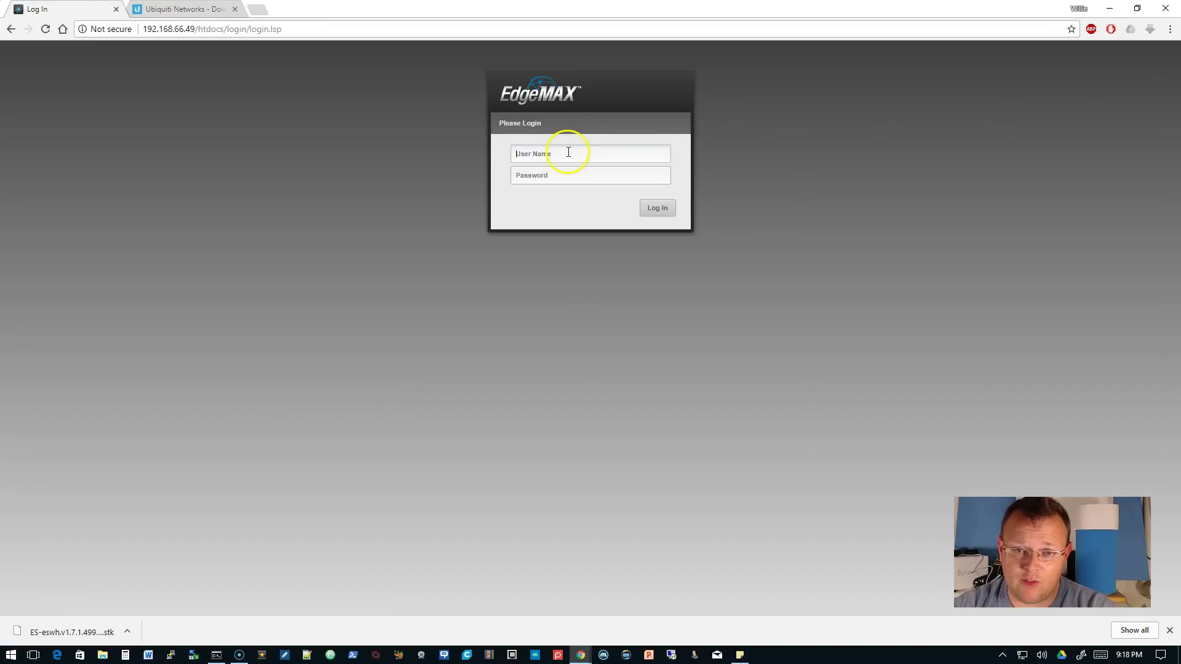
{"action": "type", "text": "whowe"}
{"action": "key", "text": "Tab"}
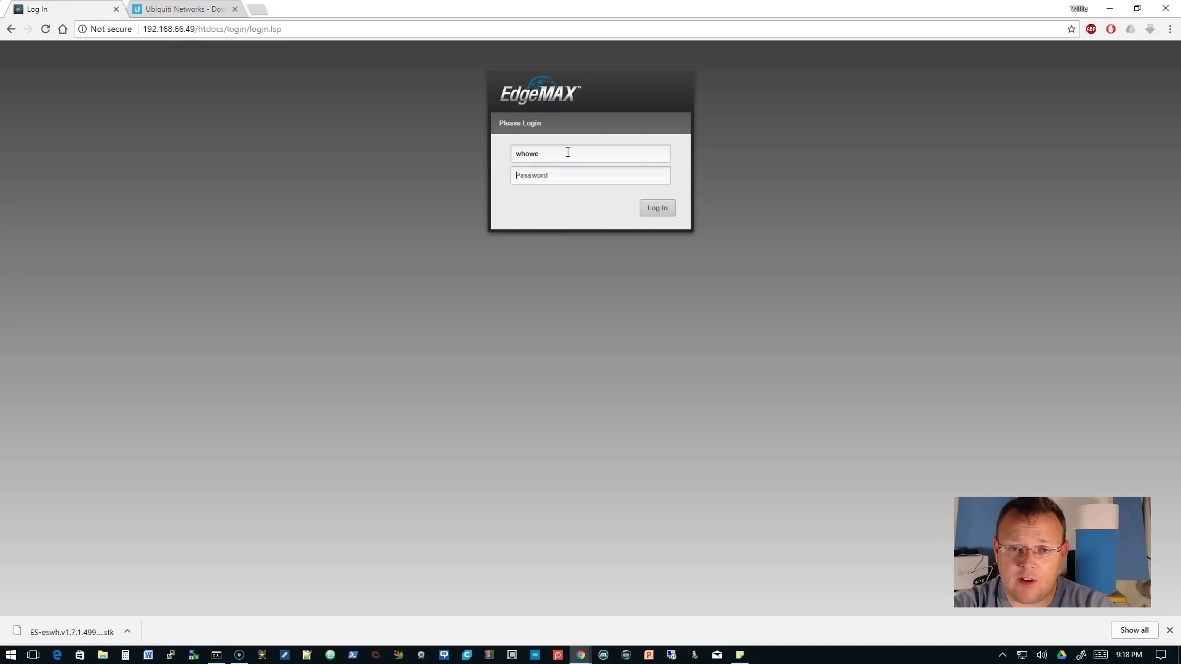
{"action": "type", "text": "******"}
{"action": "key", "text": "Return"}
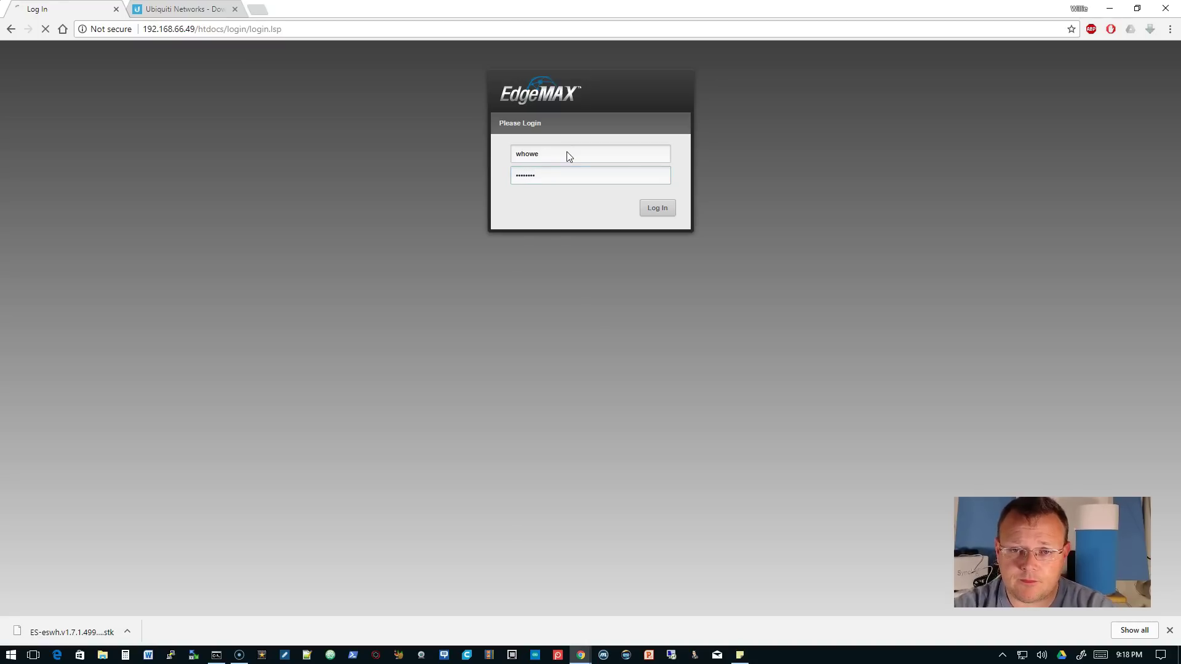
{"action": "left_click", "coordinate": [556, 155]}
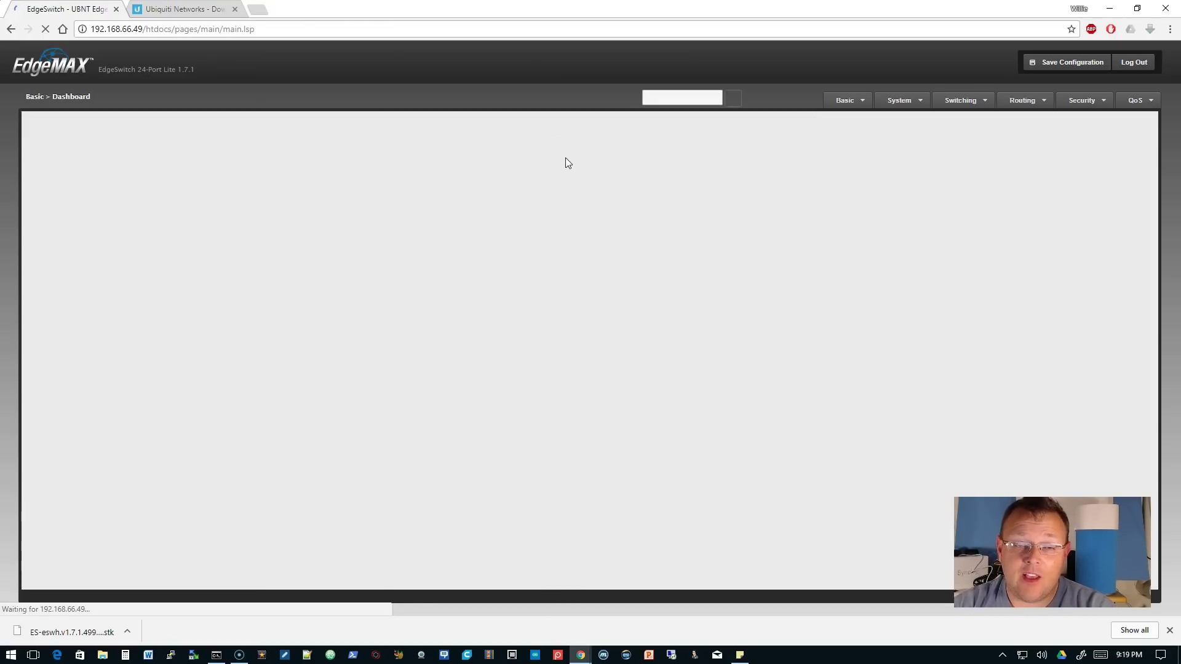
{"action": "left_click", "coordinate": [575, 164]}
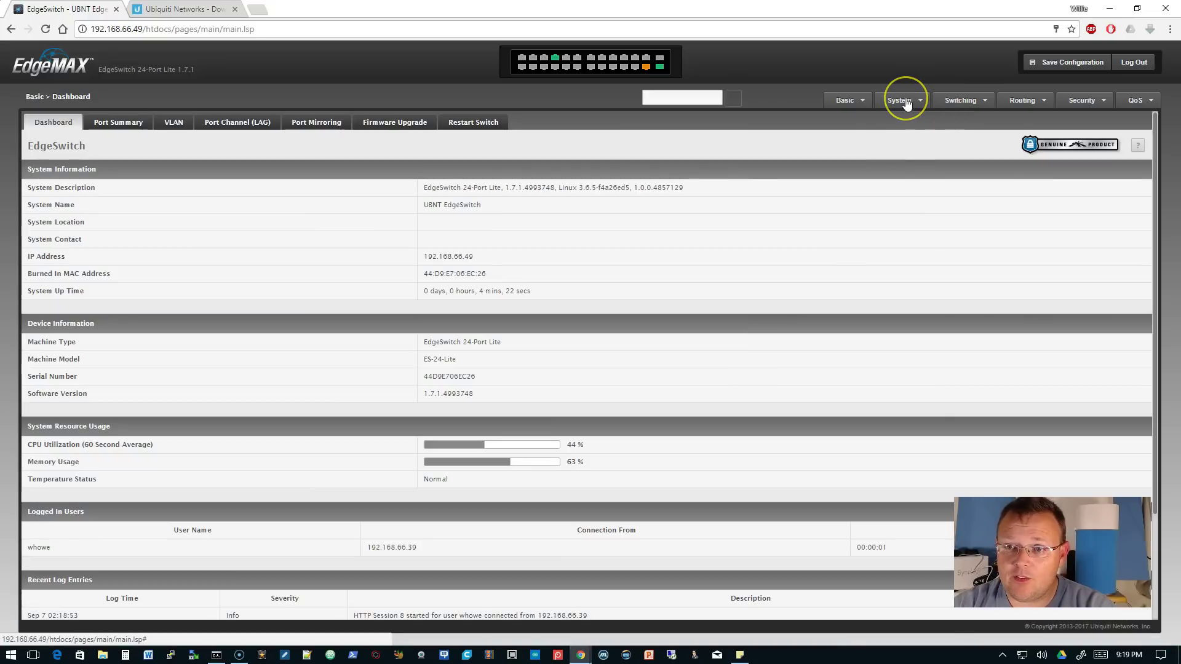
- Delete the default account under System > Users > Accounts, leaving only the new admin
{"action": "left_click", "coordinate": [904, 100]}
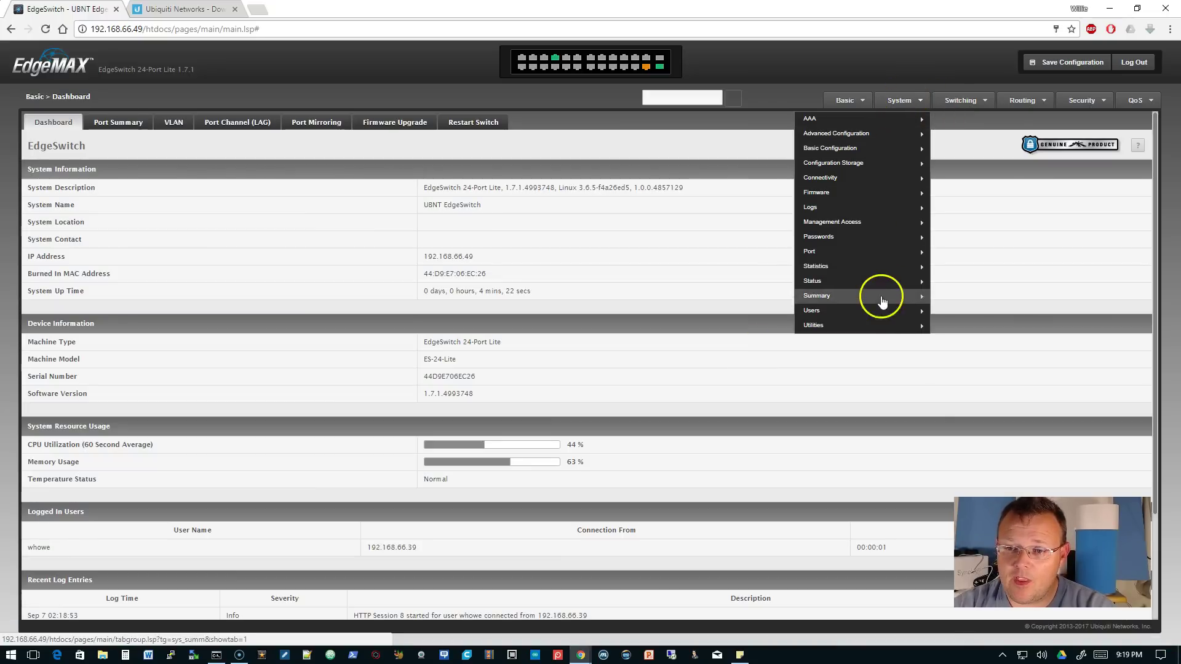
{"action": "mouse_move", "coordinate": [877, 310]}
{"action": "left_click", "coordinate": [945, 318]}
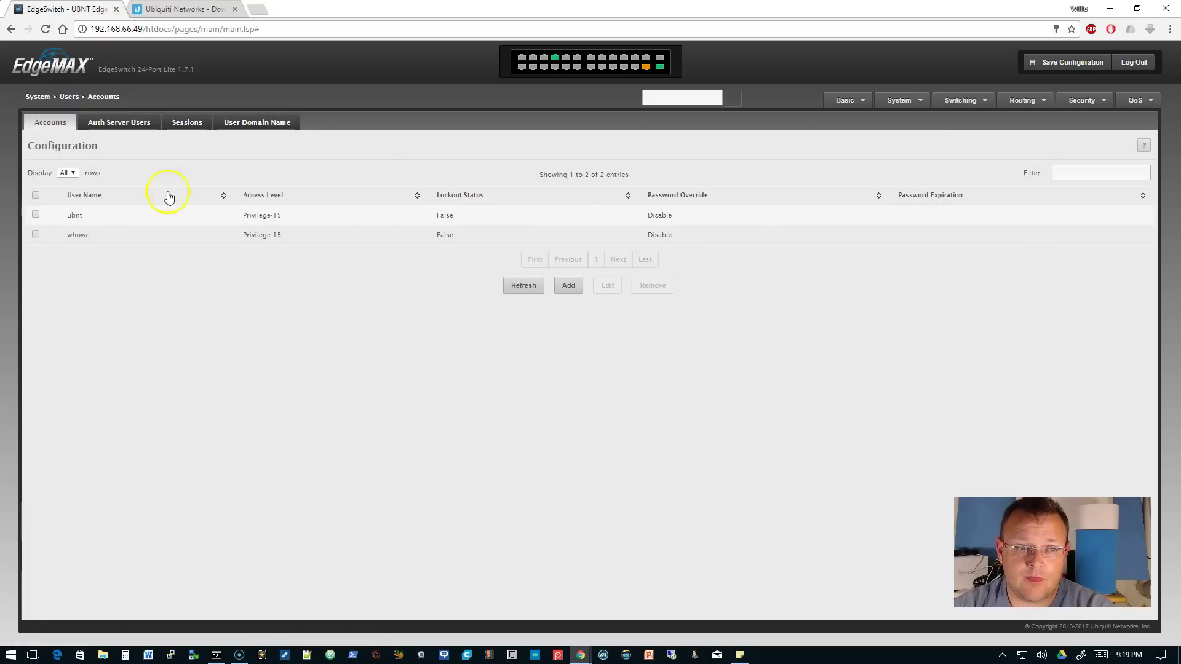
{"action": "left_click", "coordinate": [35, 214]}
{"action": "left_click", "coordinate": [42, 214]}
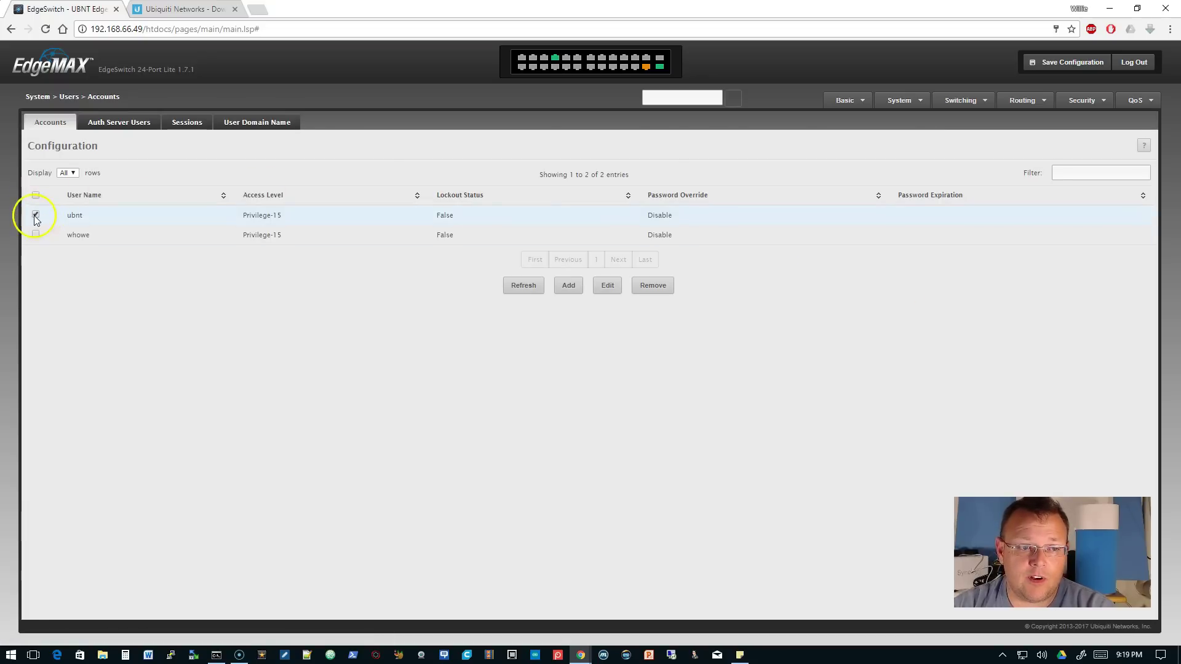
{"action": "left_click", "coordinate": [653, 286]}
{"action": "left_click", "coordinate": [680, 391]}
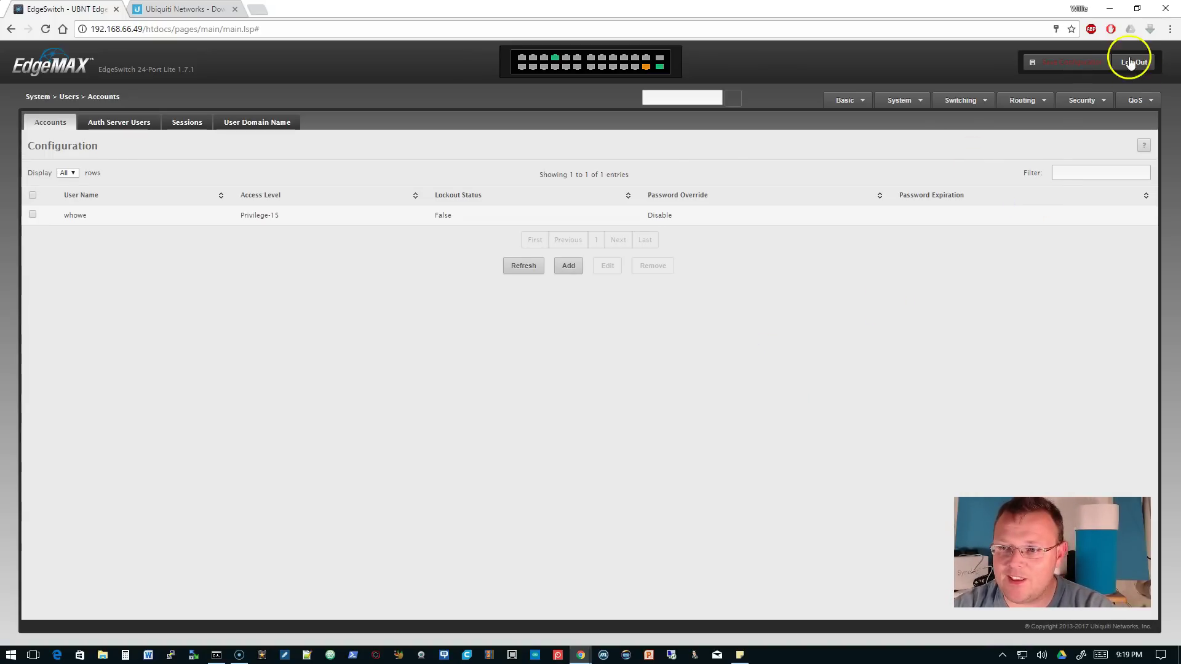
- Save the switch configuration twice and select the switch's web address
{"action": "left_click", "coordinate": [1084, 62]}
{"action": "left_click", "coordinate": [681, 389]}
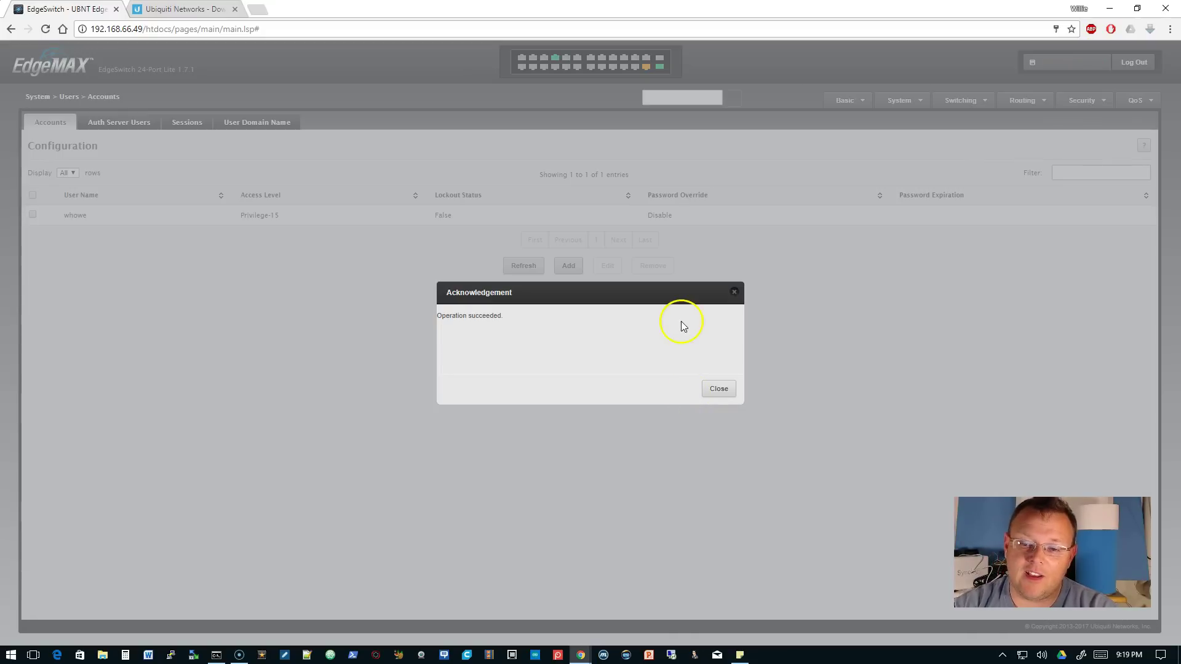
{"action": "left_click", "coordinate": [720, 388]}
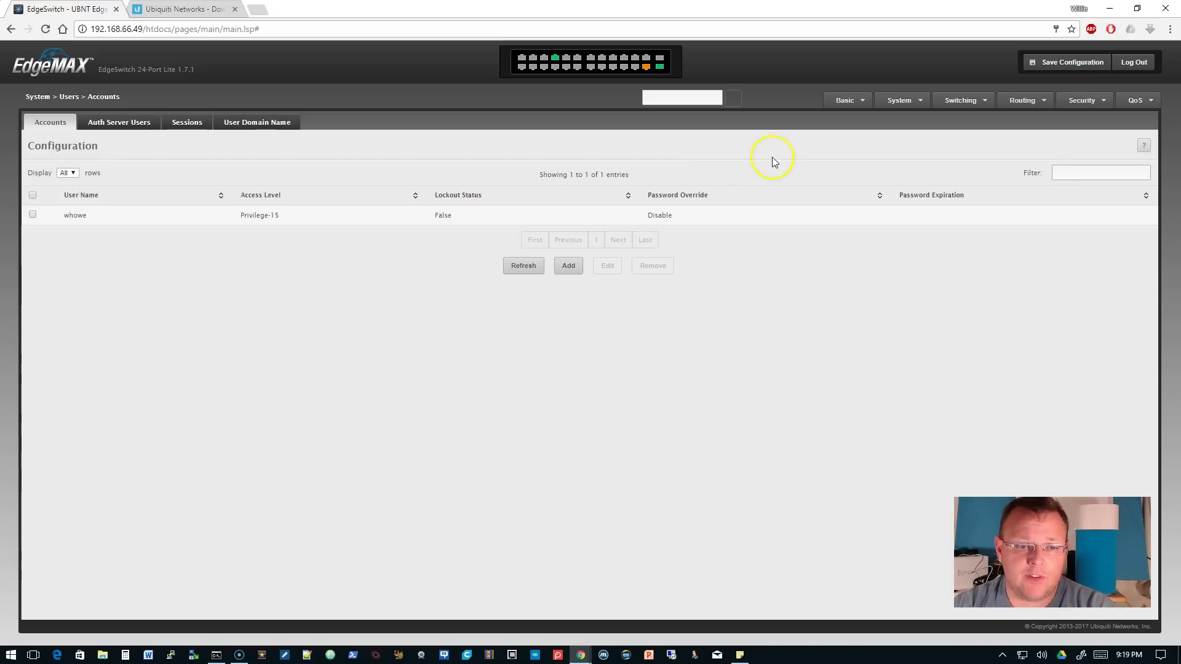
{"action": "left_click", "coordinate": [1054, 67]}
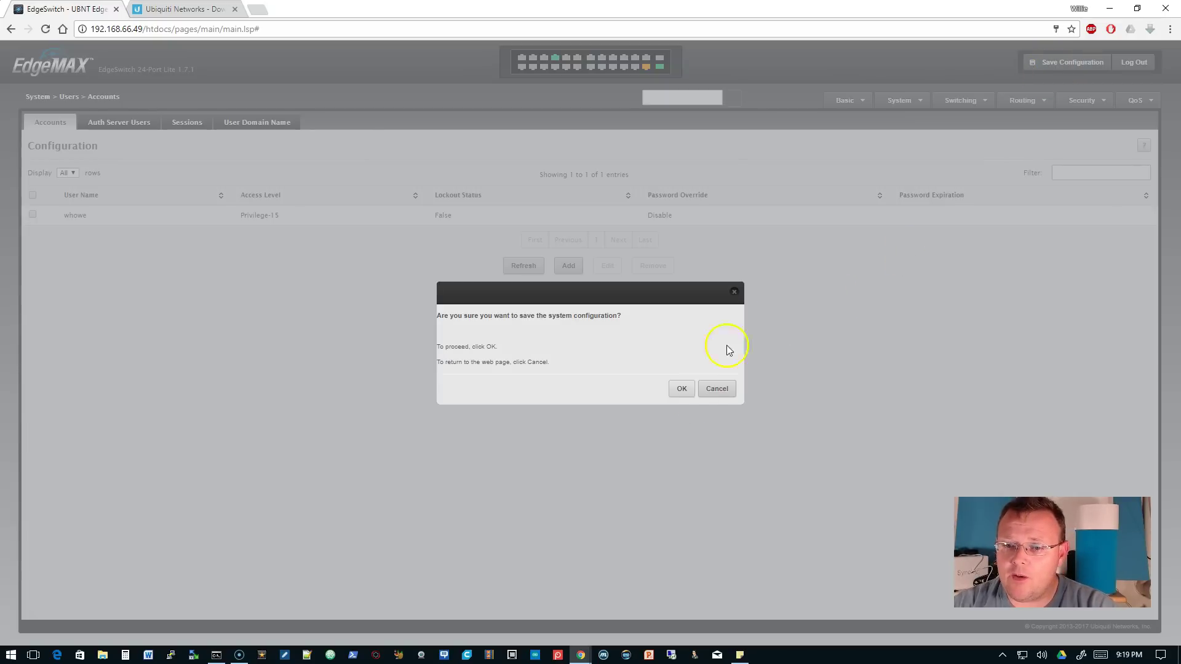
{"action": "left_click", "coordinate": [680, 388]}
{"action": "left_click", "coordinate": [716, 388]}
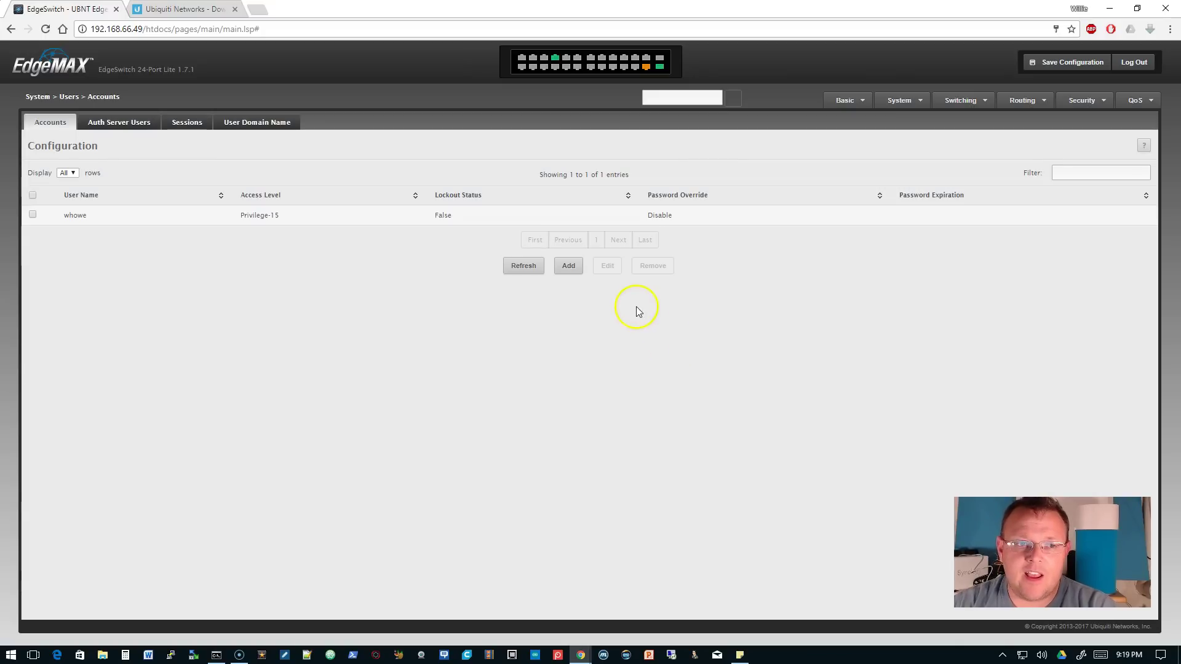
{"action": "left_click", "coordinate": [93, 29]}
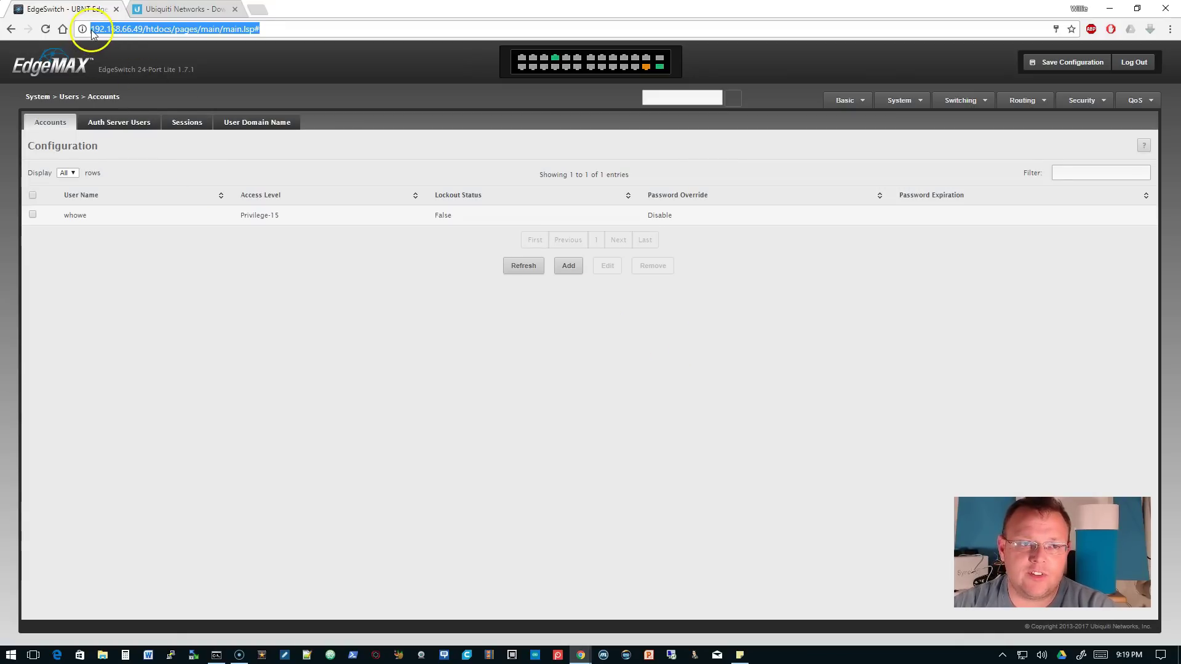
{"action": "left_click", "coordinate": [92, 30]}
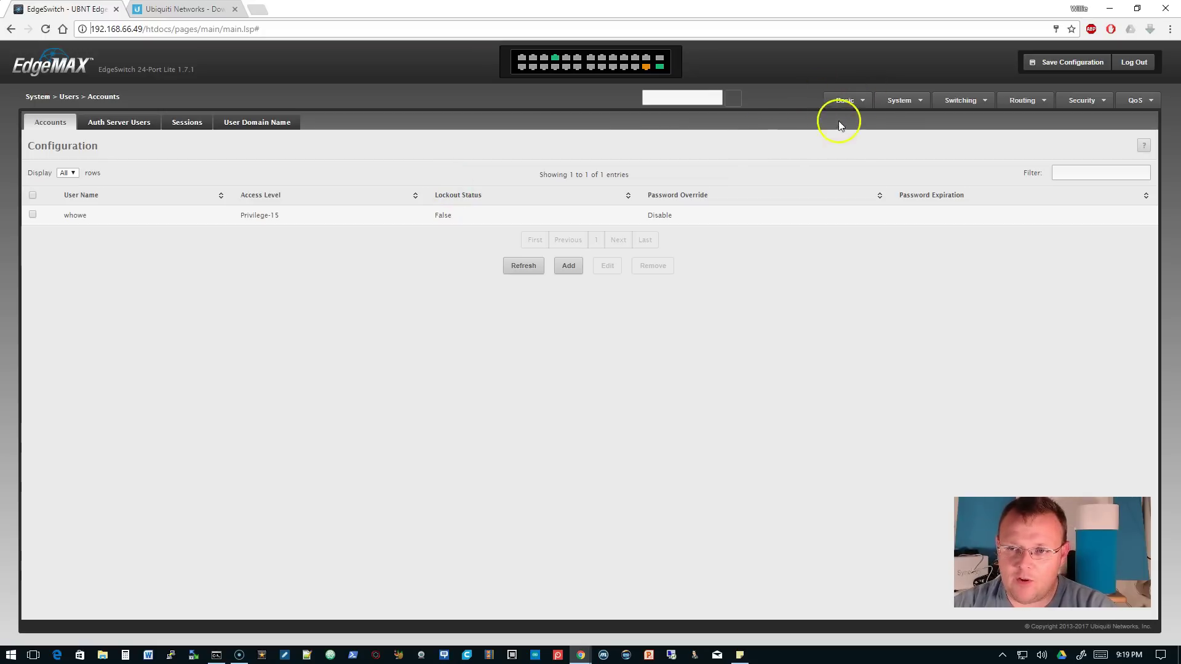
- Disable the Telnet server in Management Access connectivity settings and save the configuration
{"action": "left_click", "coordinate": [909, 104]}
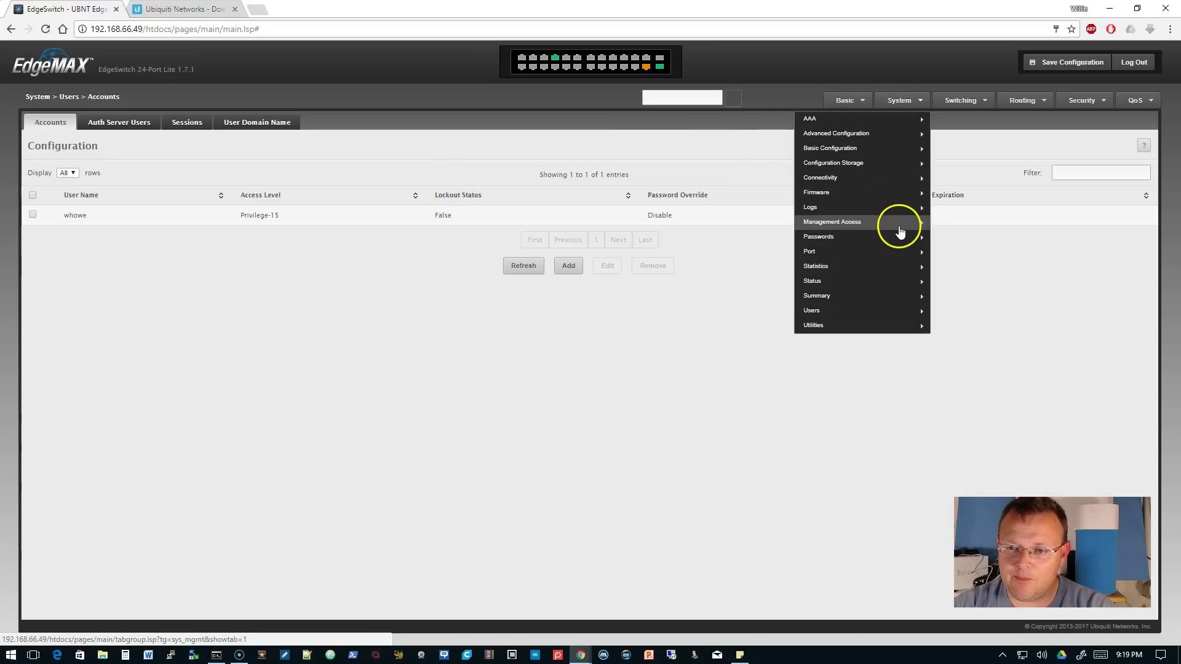
{"action": "mouse_move", "coordinate": [898, 224]}
{"action": "left_click", "coordinate": [957, 226]}
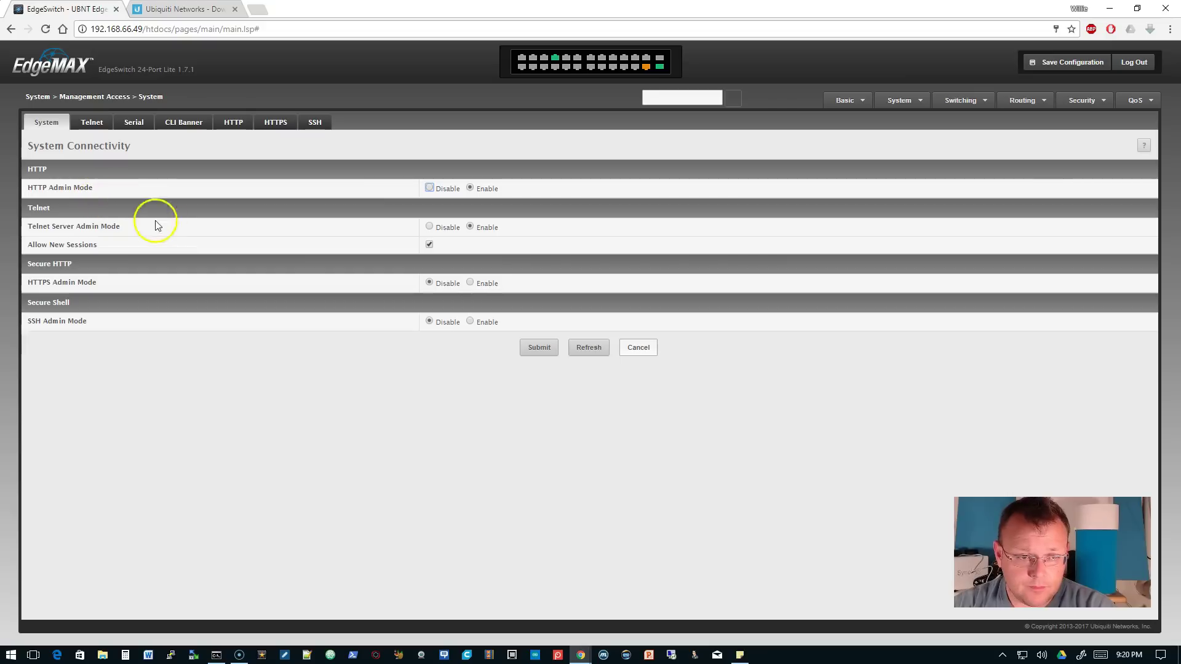
{"action": "left_click", "coordinate": [430, 227]}
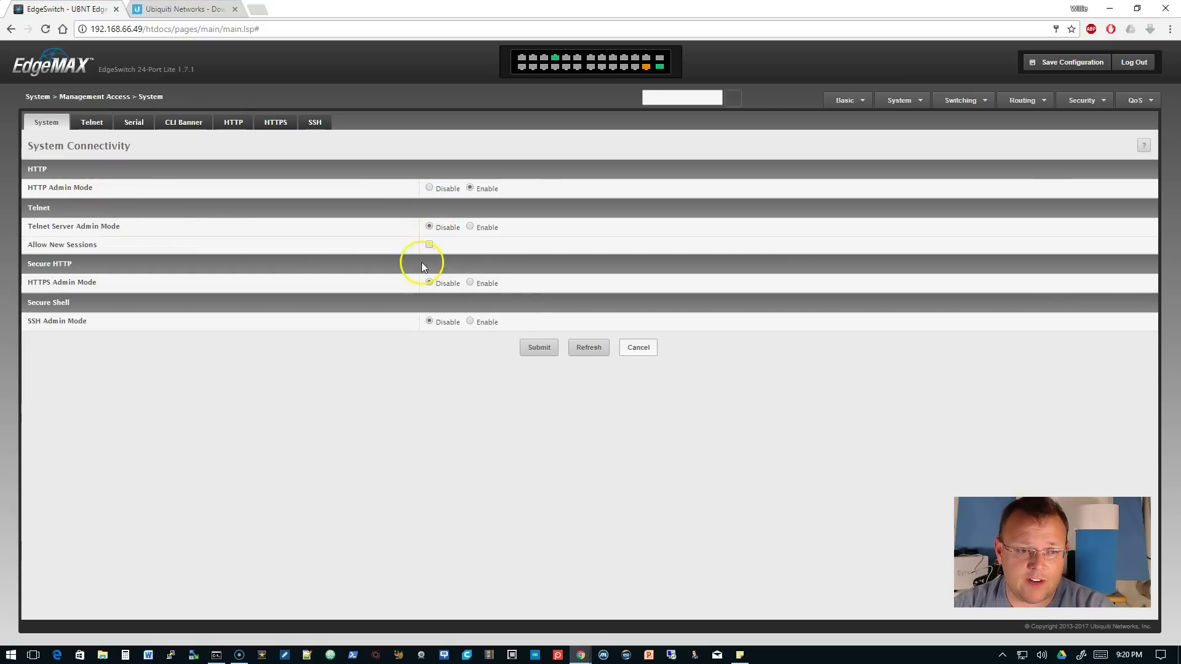
{"action": "left_click", "coordinate": [540, 348]}
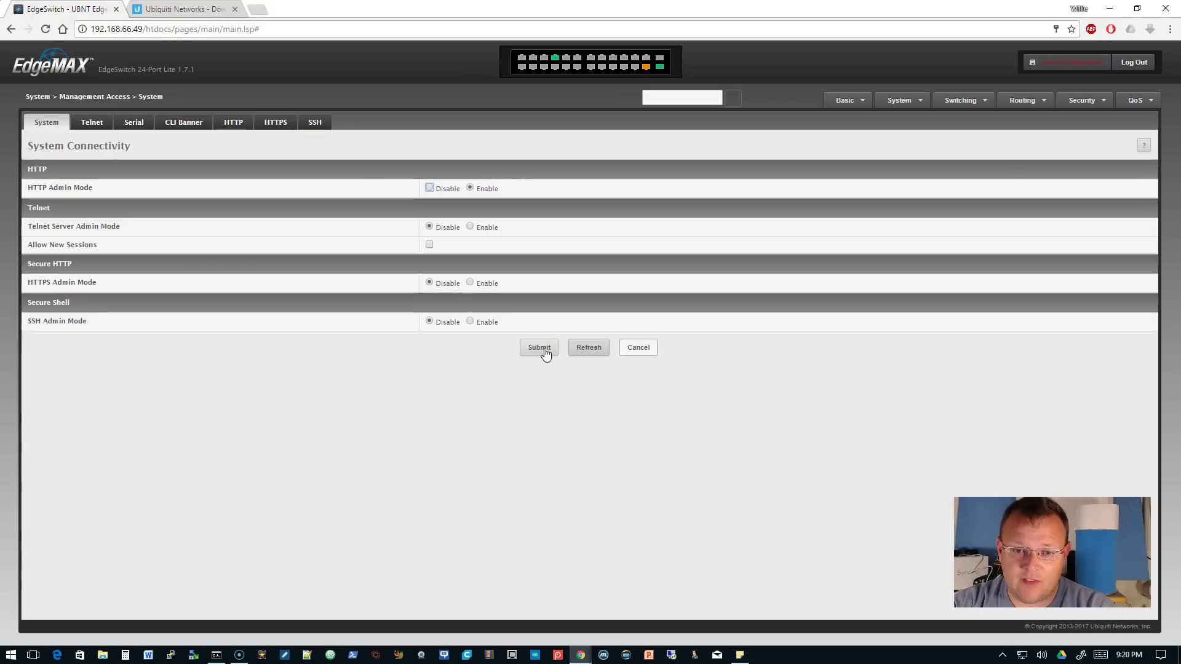
{"action": "left_click", "coordinate": [1070, 64]}
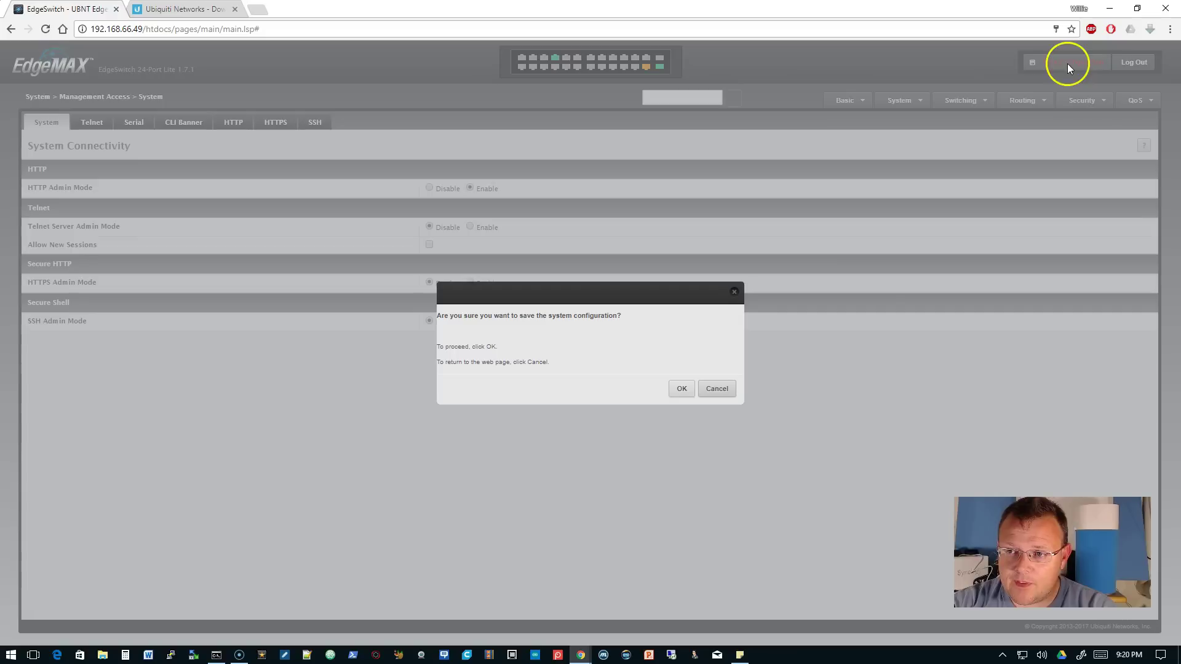
{"action": "left_click", "coordinate": [678, 387]}
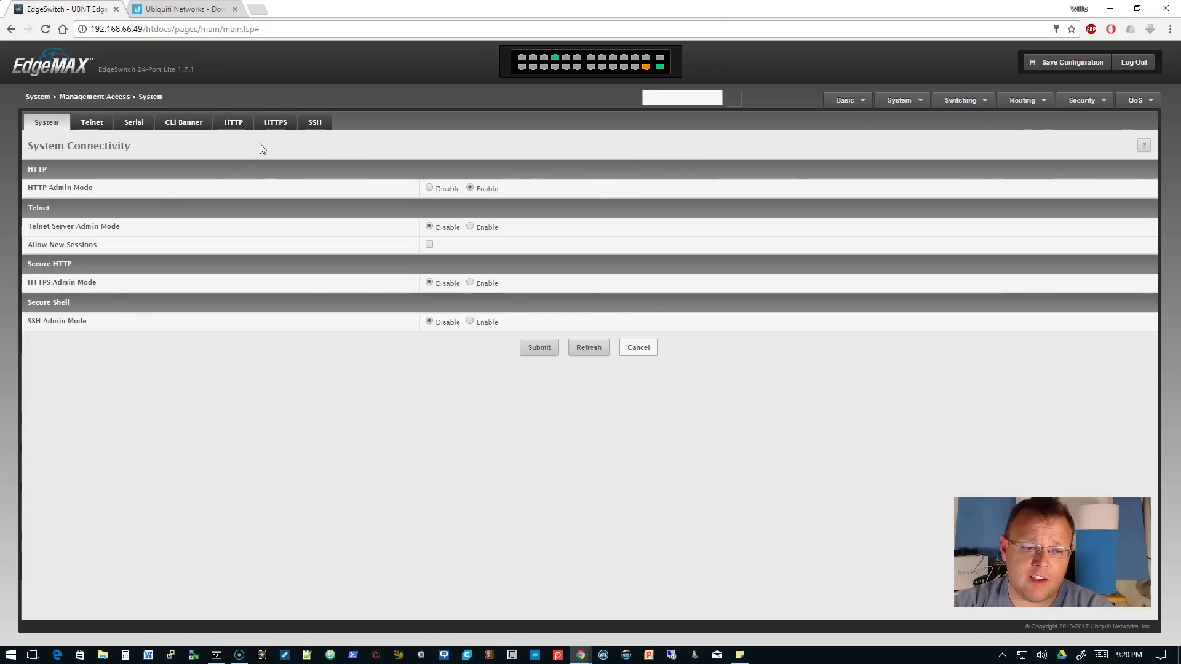
- Generate RSA and DSA keys on the SSH configuration page
{"action": "left_click", "coordinate": [315, 123]}
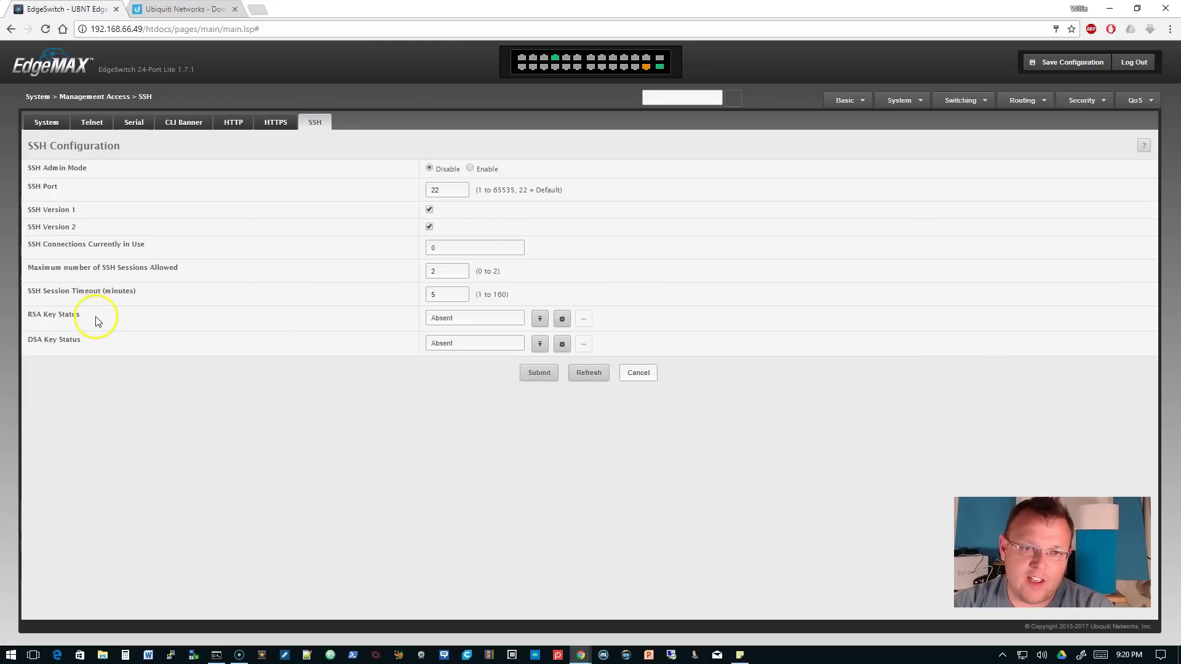
{"action": "left_click", "coordinate": [562, 319]}
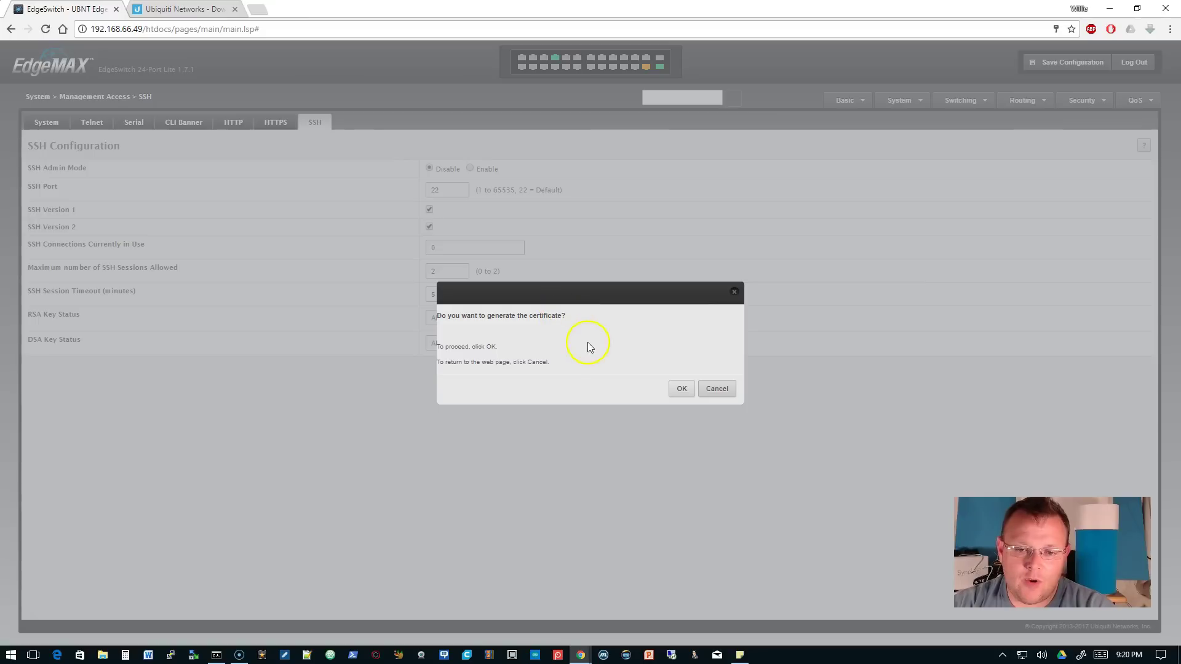
{"action": "left_click", "coordinate": [676, 389]}
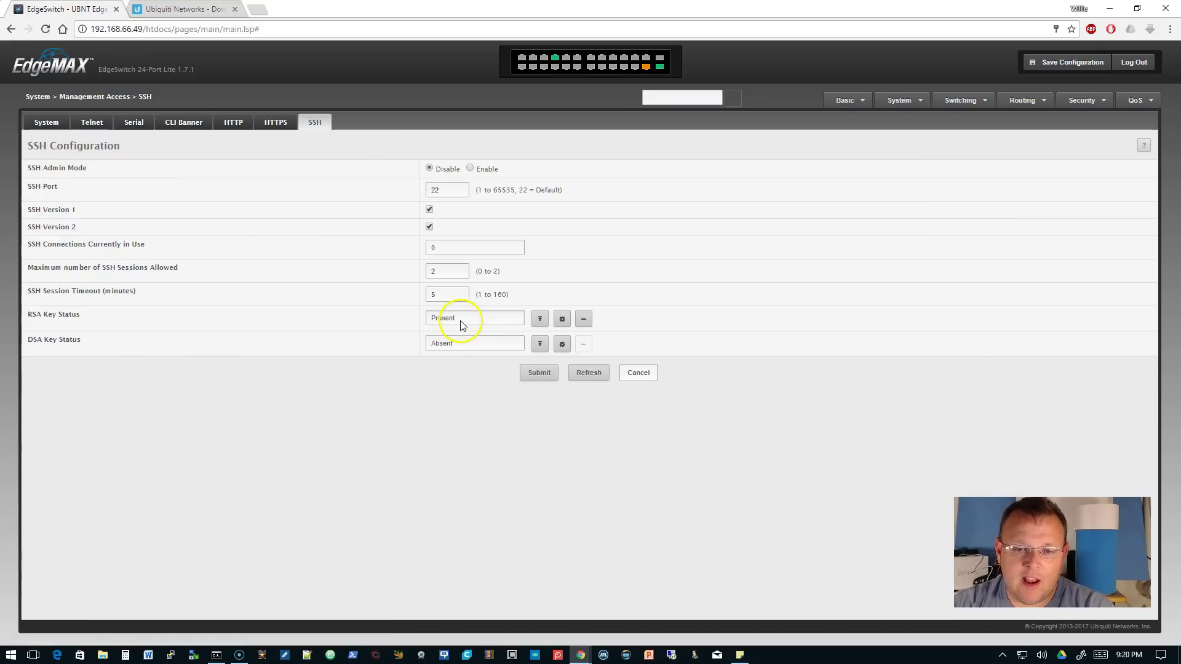
{"action": "left_click", "coordinate": [562, 344]}
{"action": "left_click", "coordinate": [681, 391]}
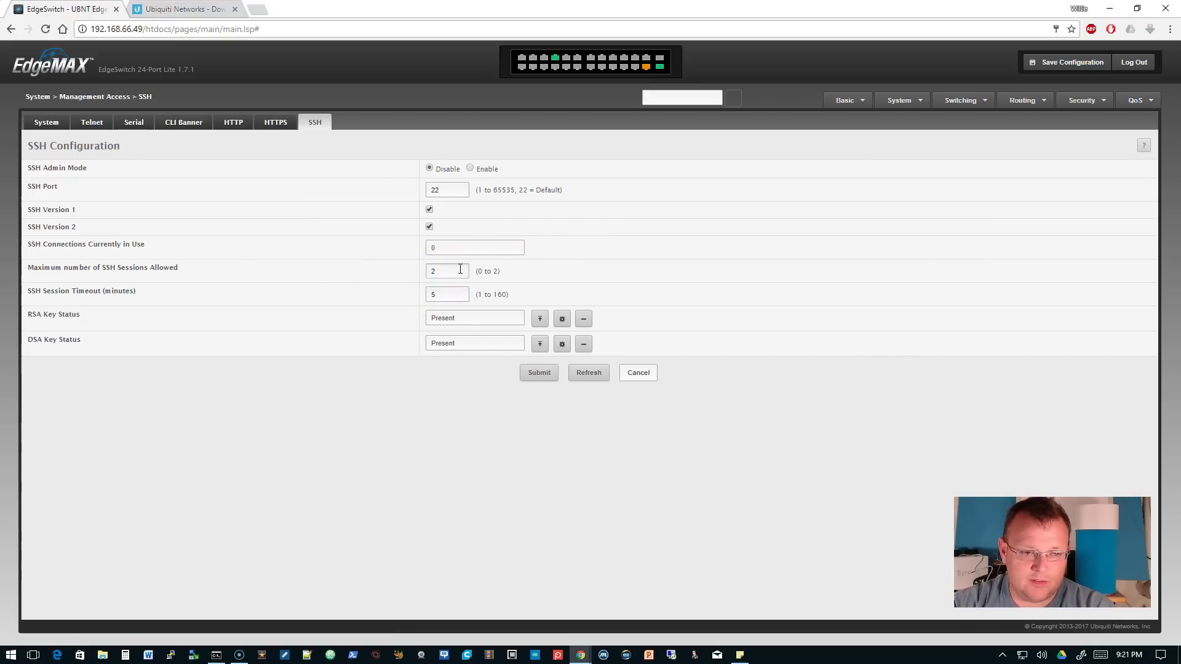
- Disallow SSH version 1, enable SSH admin mode, and save the configuration
{"action": "left_click", "coordinate": [430, 209]}
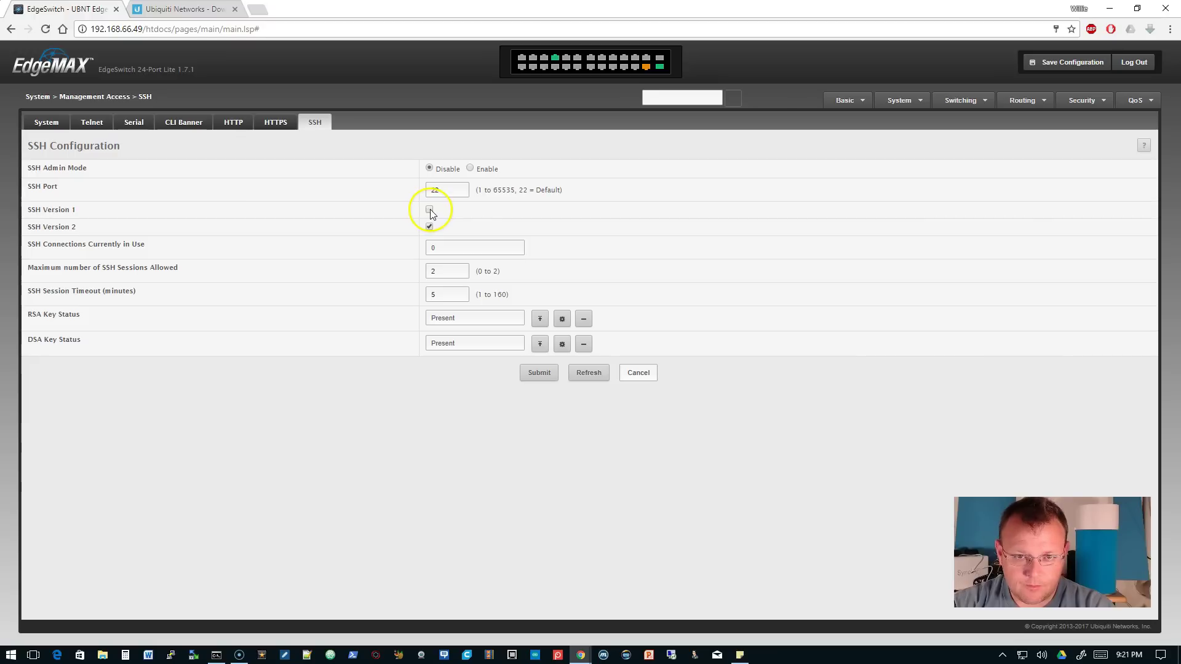
{"action": "left_click", "coordinate": [470, 168]}
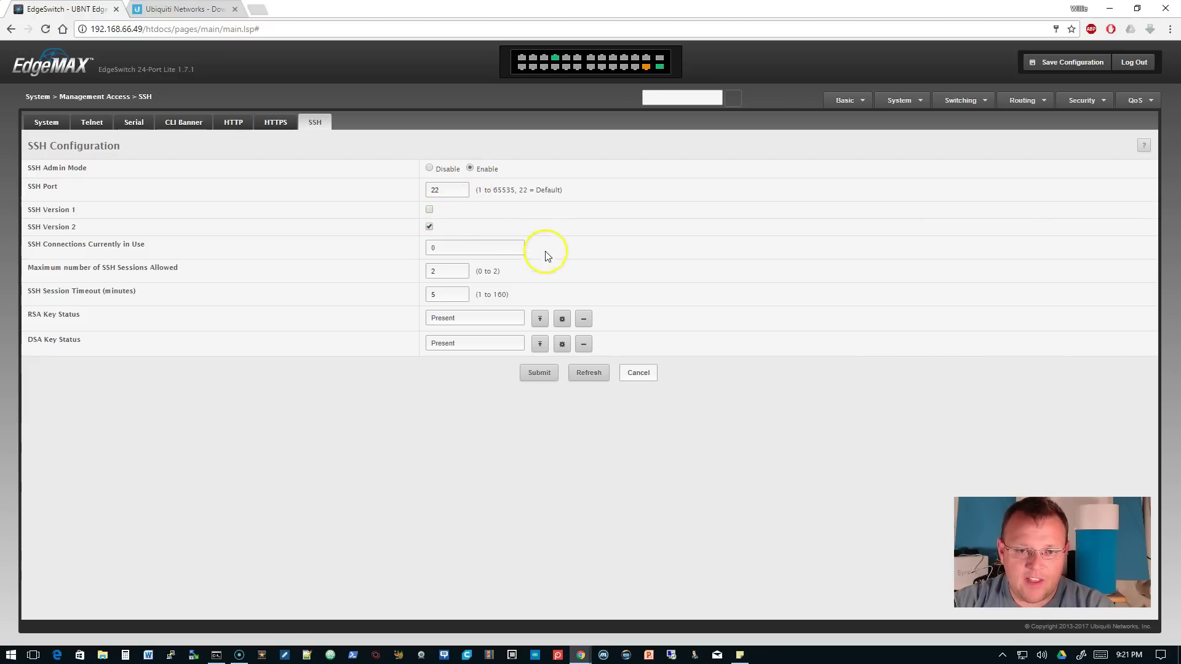
{"action": "left_click", "coordinate": [555, 375]}
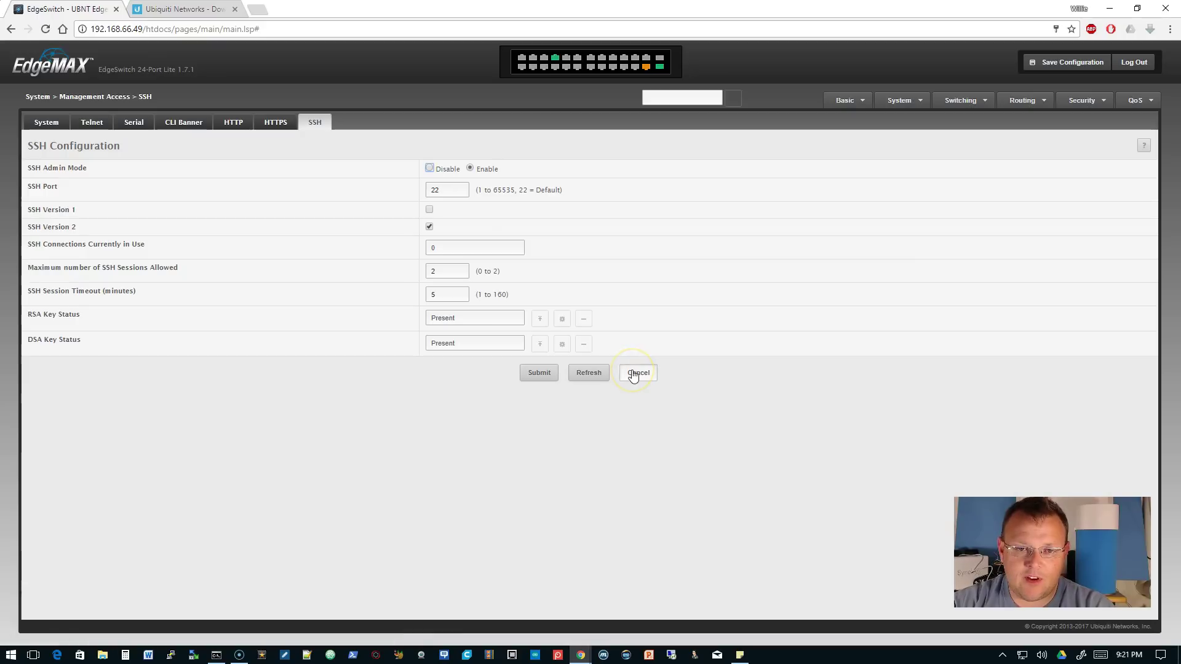
{"action": "left_click", "coordinate": [1065, 67]}
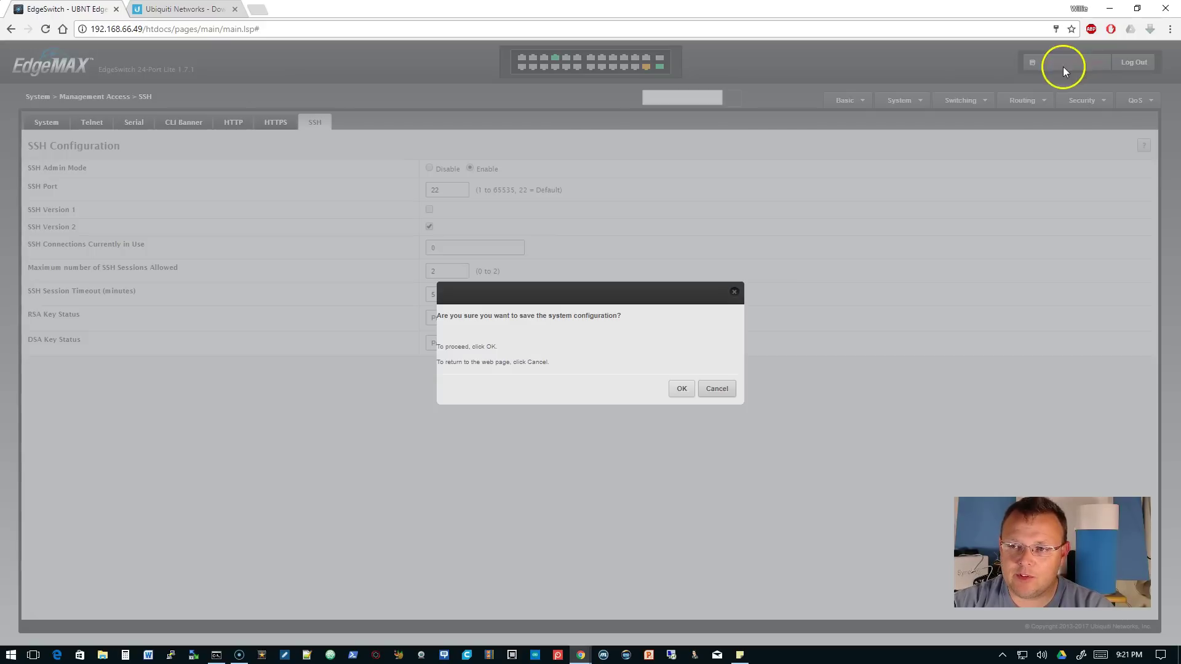
{"action": "left_click", "coordinate": [678, 390]}
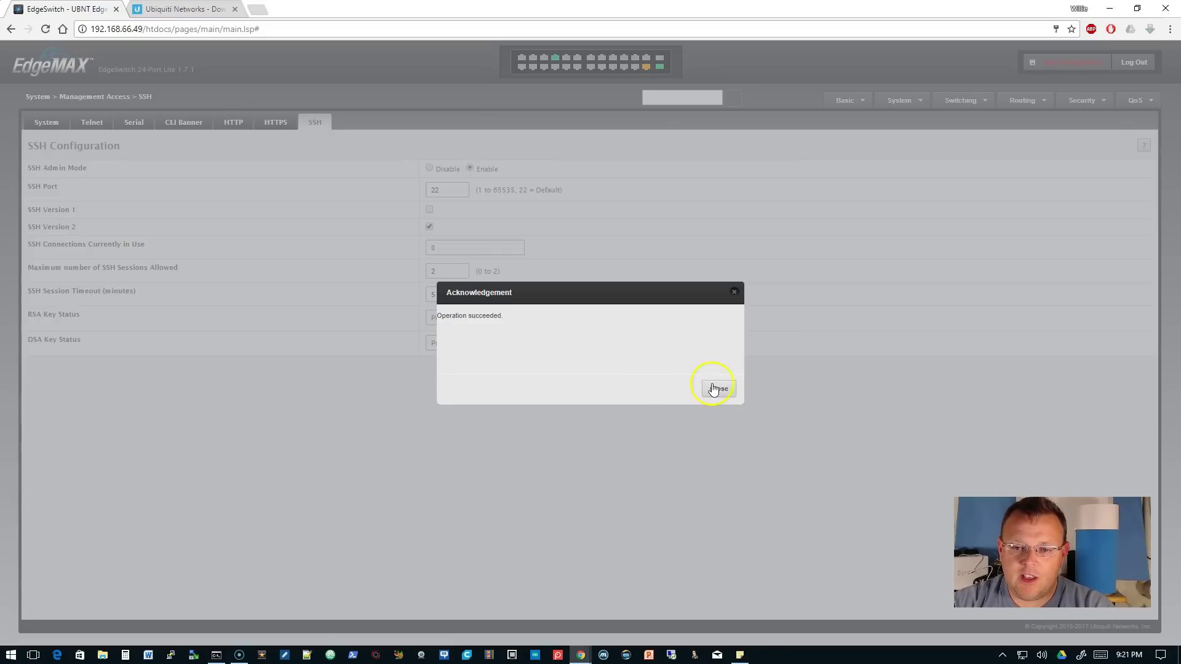
{"action": "left_click", "coordinate": [717, 389]}
{"action": "left_click", "coordinate": [193, 655]}
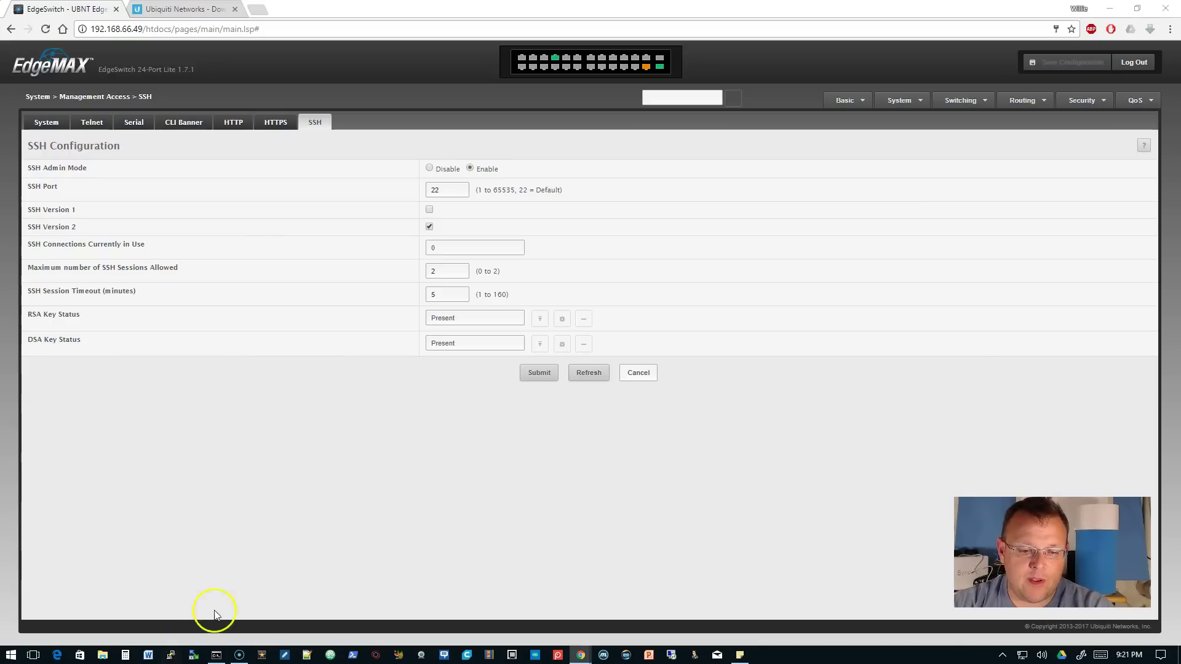
- Test an SSH login to 192.168.66.49 as the new admin in PuTTY, then exit
{"action": "type", "text": "192.168.66"}
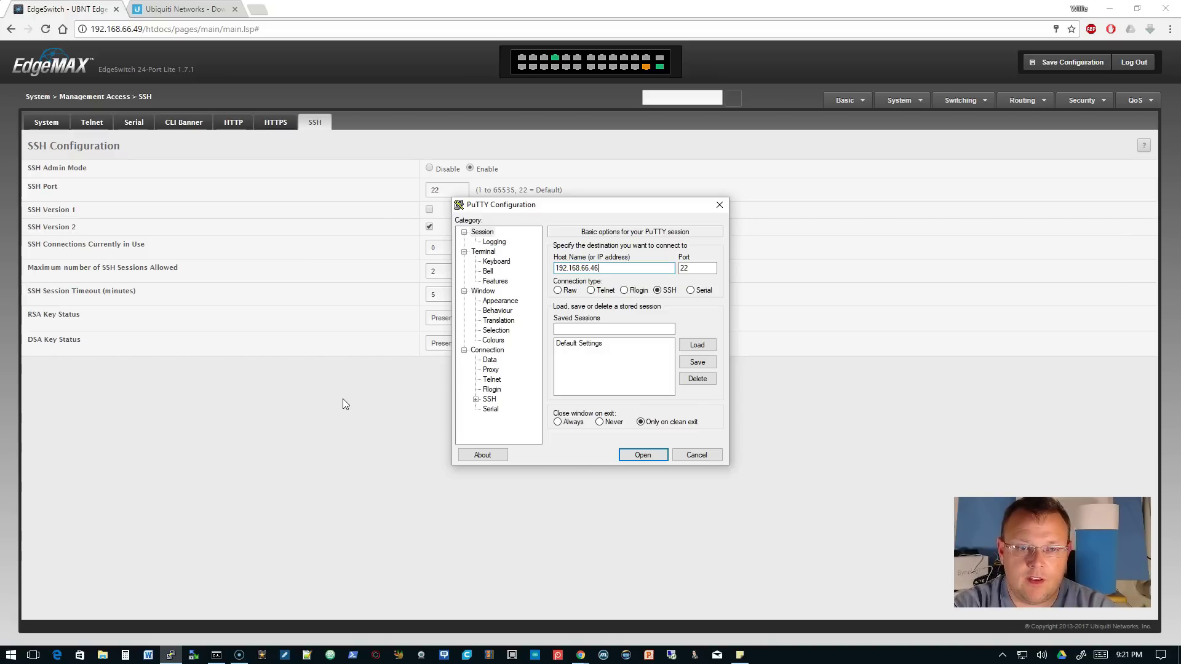
{"action": "type", "text": ".49"}
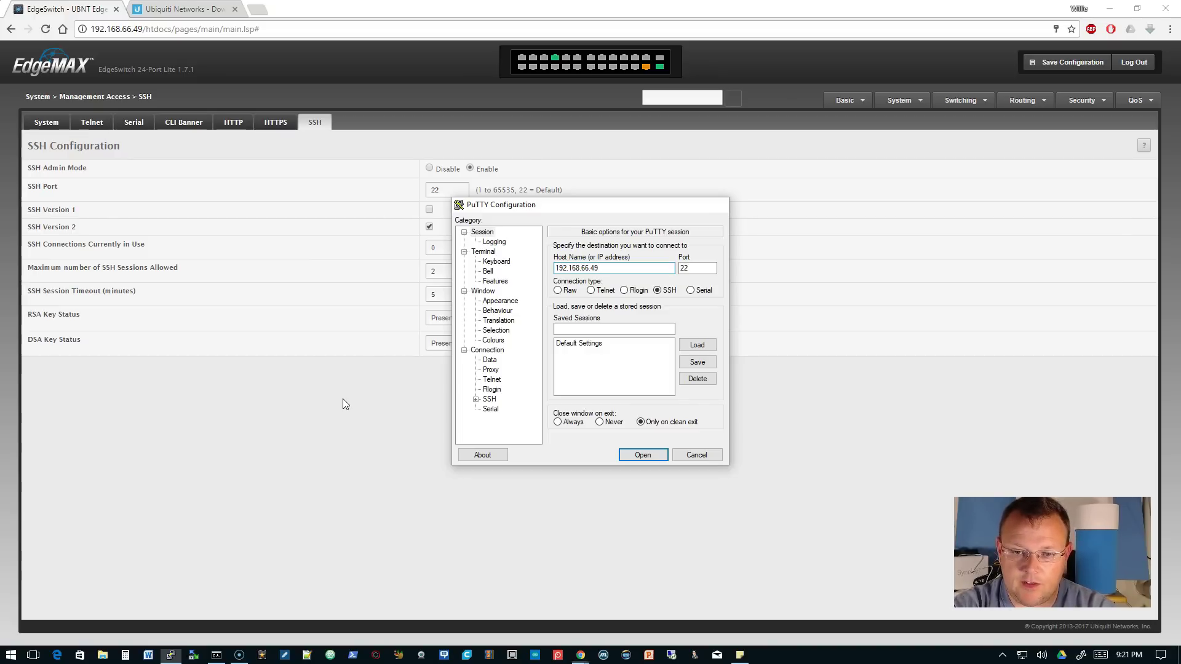
{"action": "key", "text": "Return"}
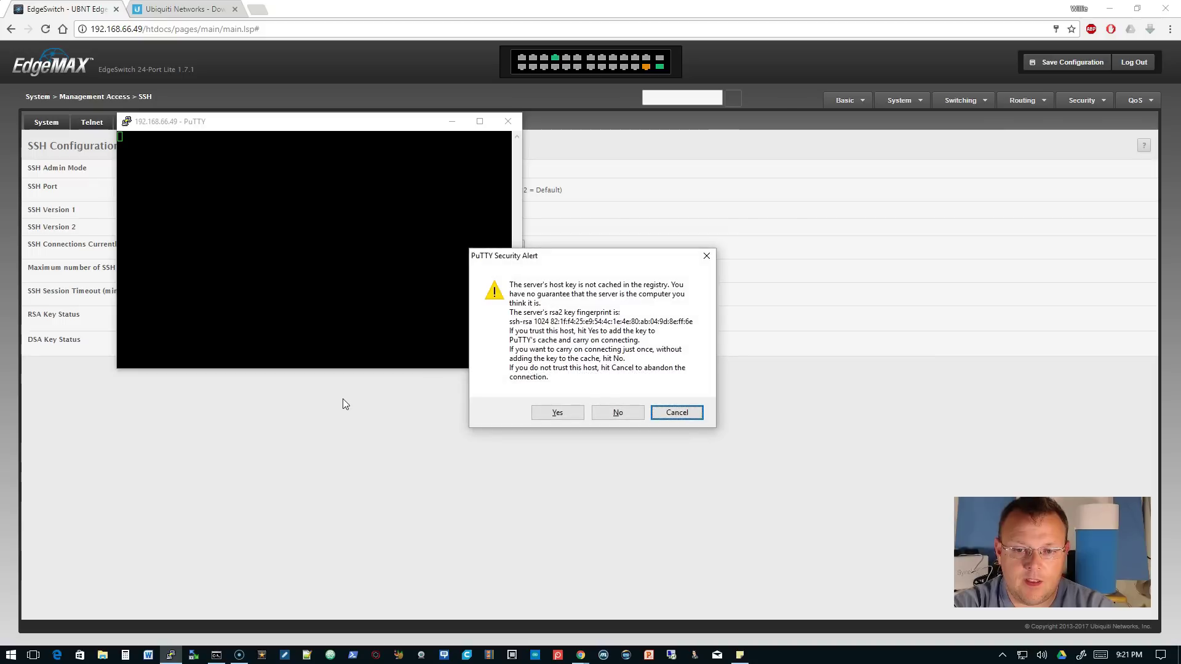
{"action": "type", "text": "ywhowe"}
{"action": "key", "text": "Return"}
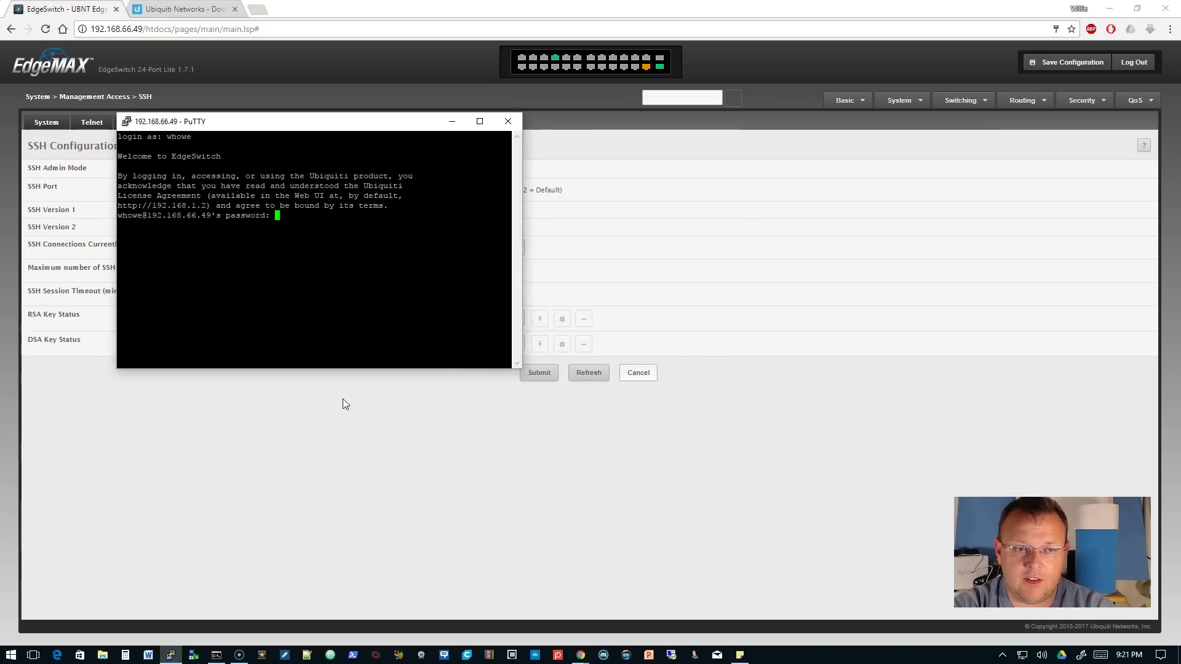
{"action": "key", "text": "Return"}
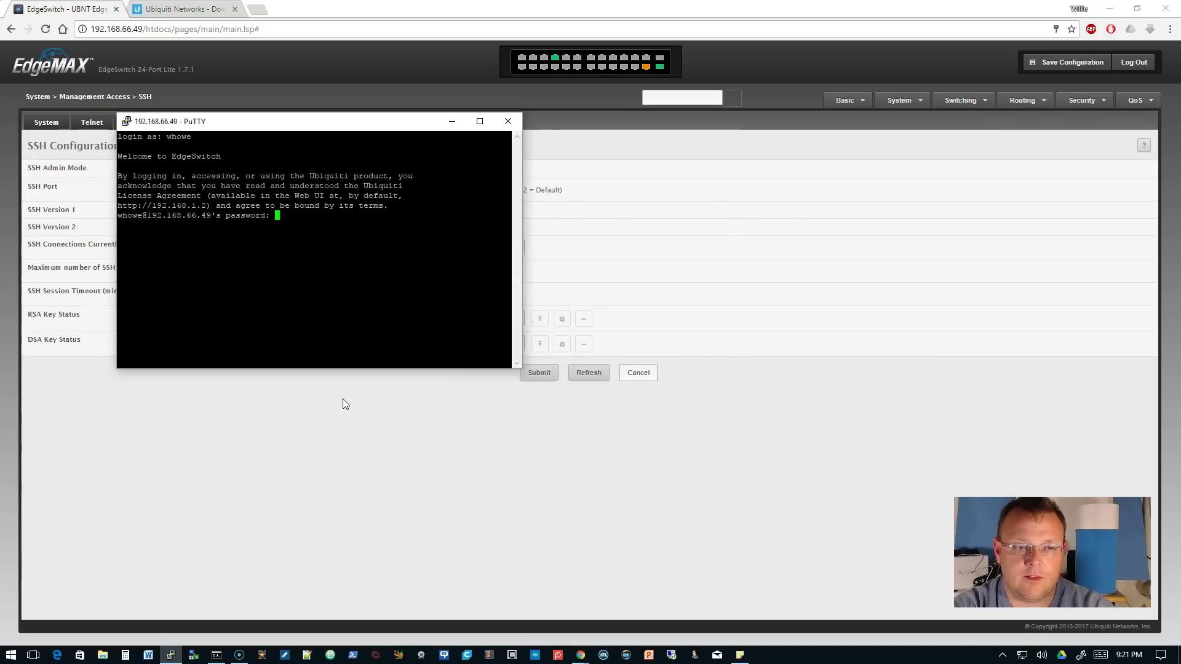
{"action": "type", "text": "exit"}
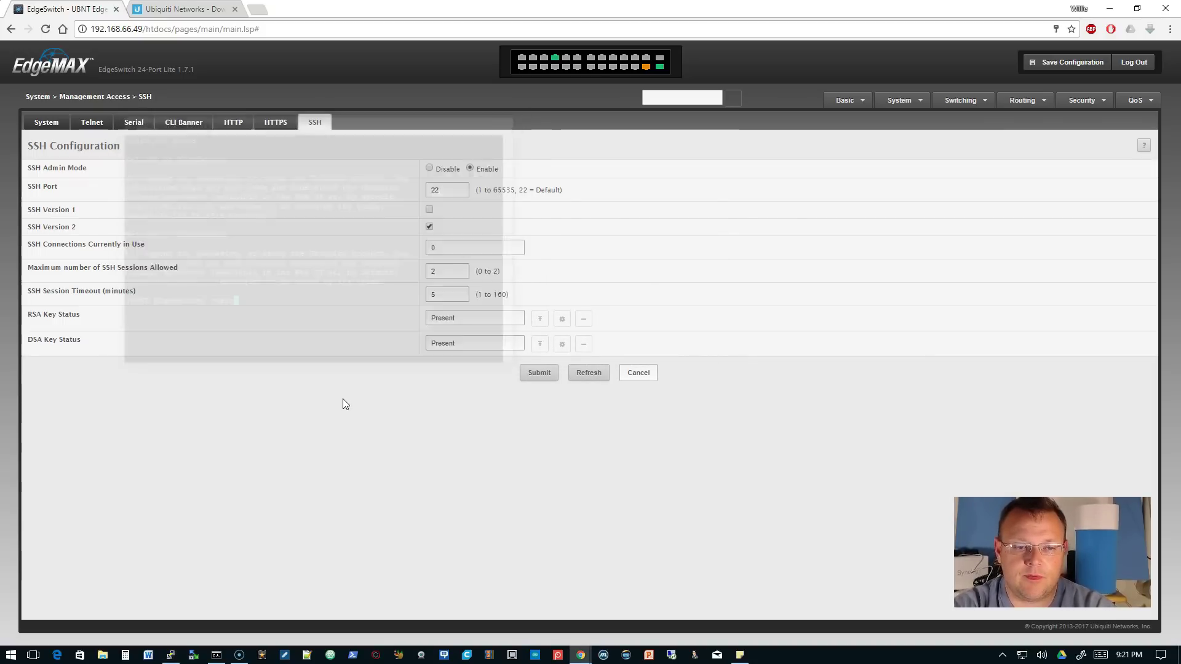
{"action": "key", "text": "Return"}
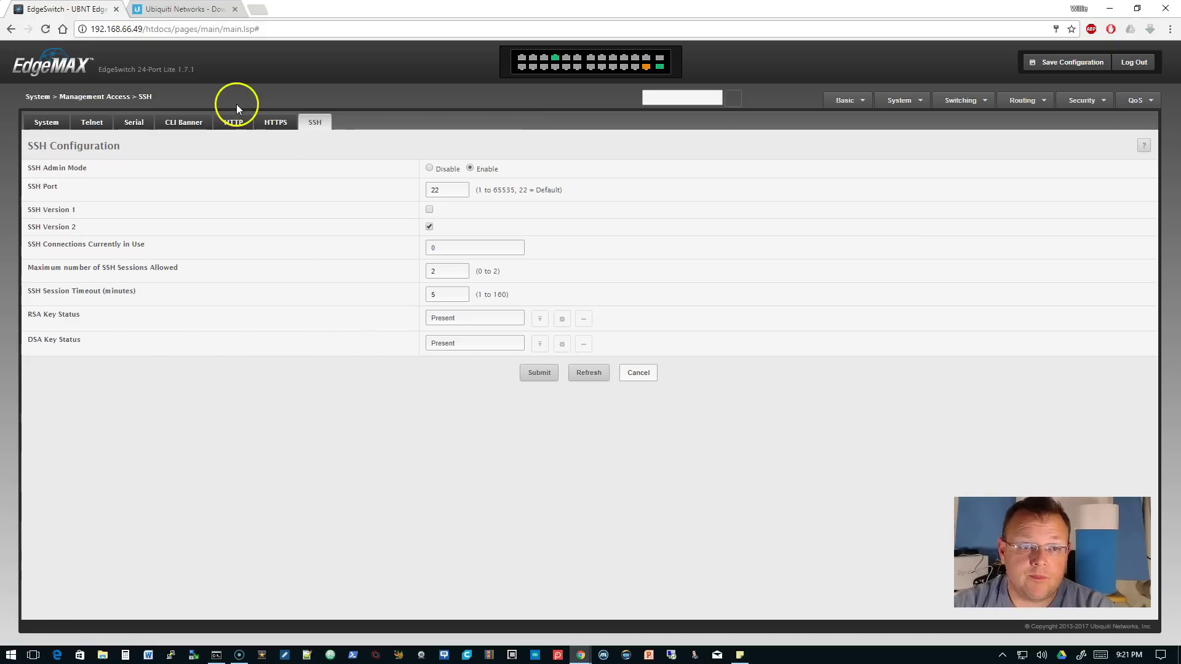
- Generate an HTTPS certificate, disable SSL version 3 and enable HTTPS admin mode
{"action": "left_click", "coordinate": [278, 125]}
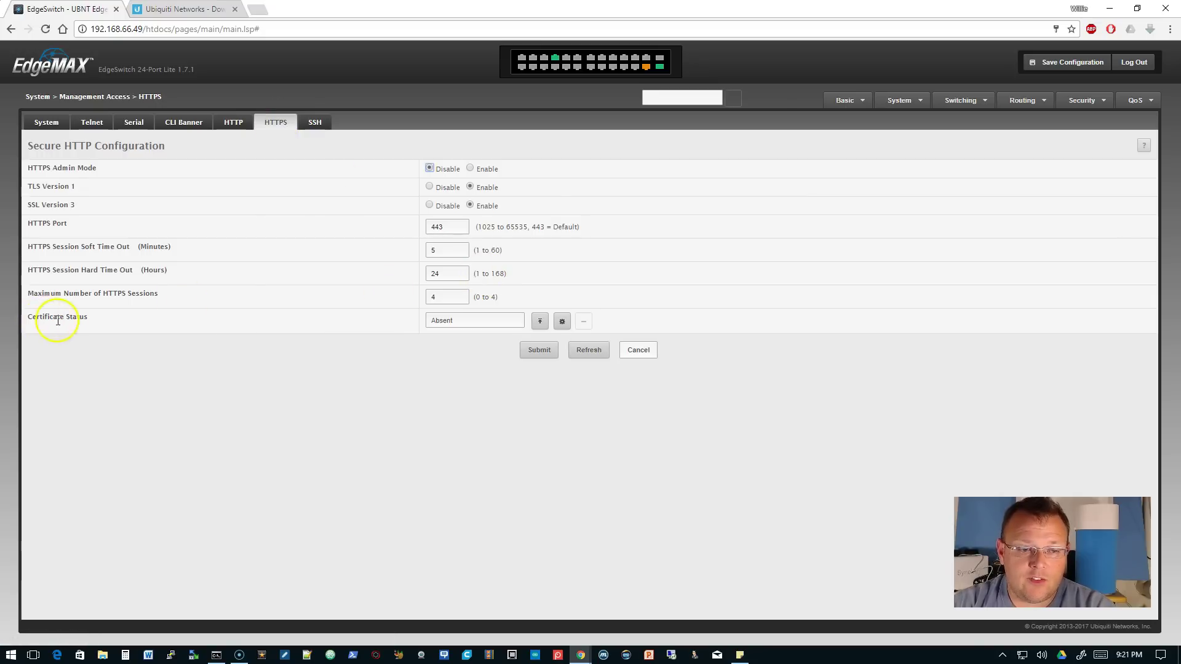
{"action": "left_click", "coordinate": [561, 321]}
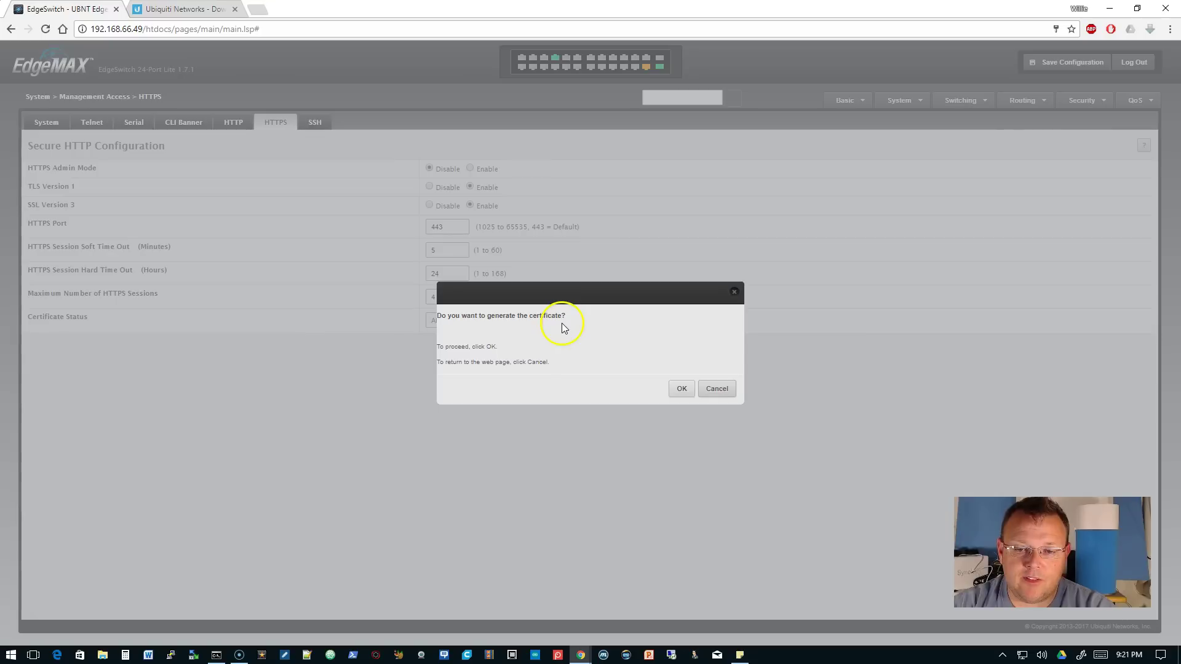
{"action": "left_click", "coordinate": [679, 386]}
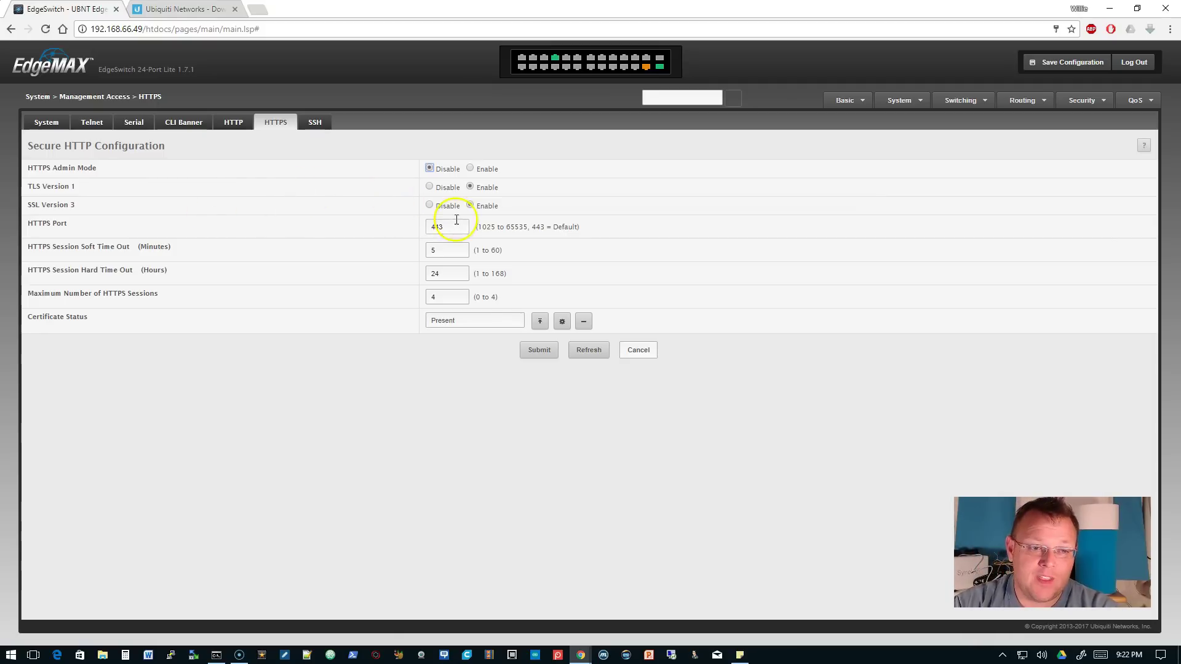
{"action": "left_click", "coordinate": [429, 205]}
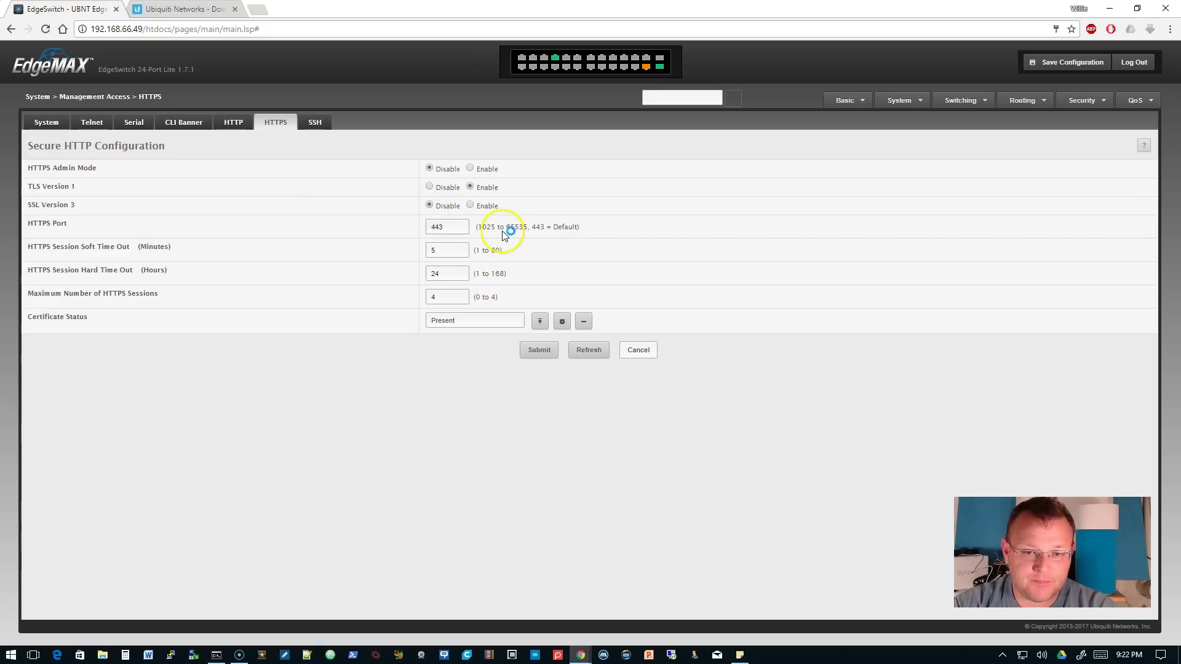
{"action": "left_click", "coordinate": [499, 168]}
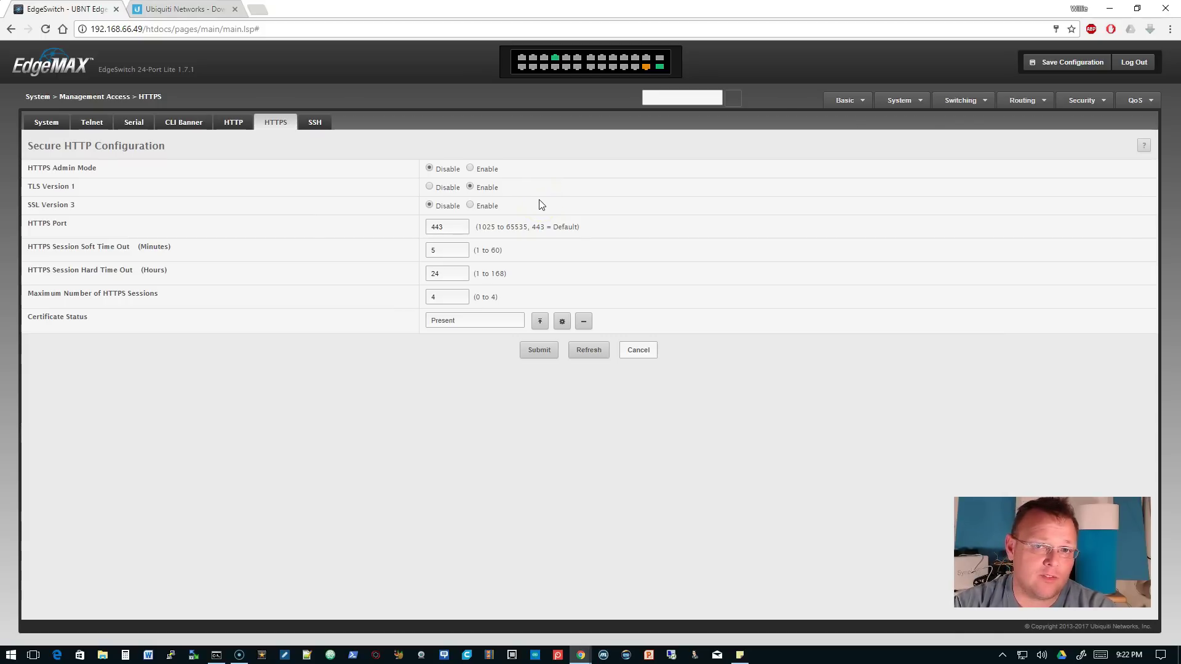
{"action": "left_click", "coordinate": [472, 170]}
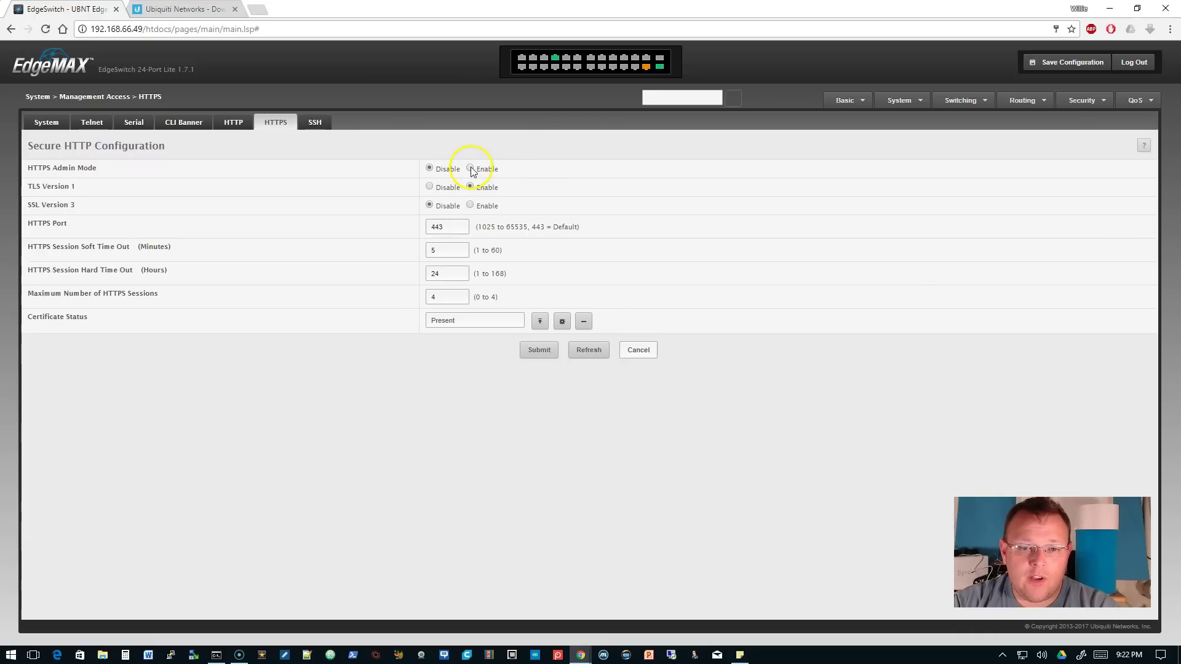
{"action": "left_click", "coordinate": [538, 352]}
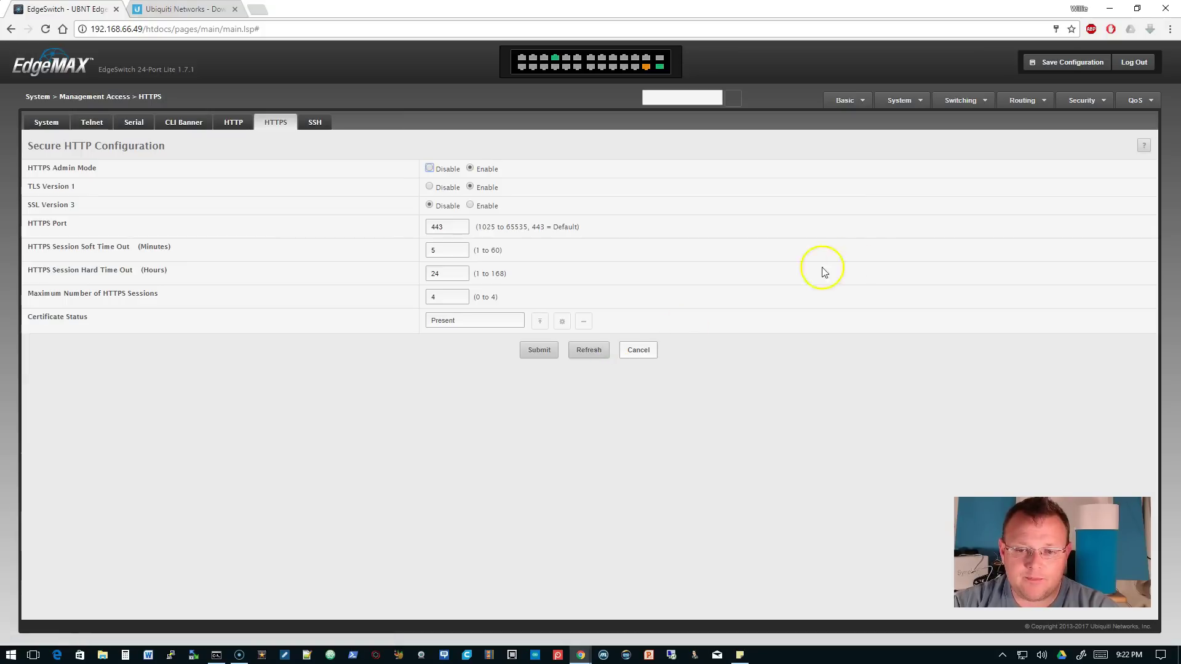
- Save the running configuration to startup and log out of the switch
{"action": "left_click", "coordinate": [1069, 62]}
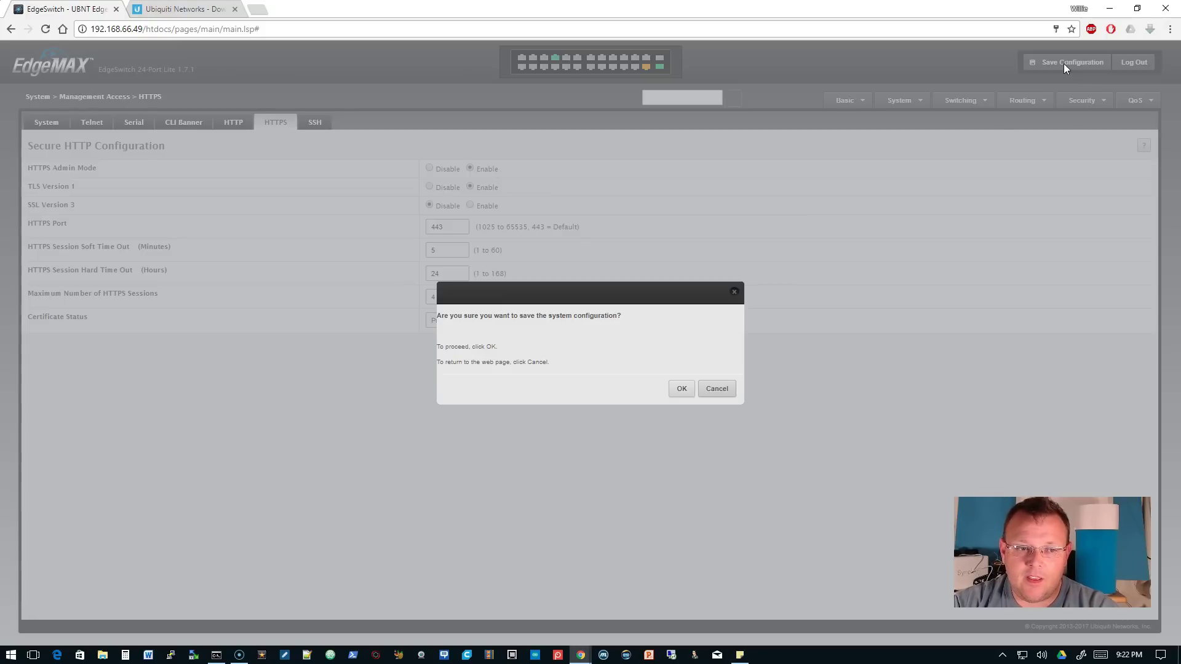
{"action": "left_click", "coordinate": [681, 388]}
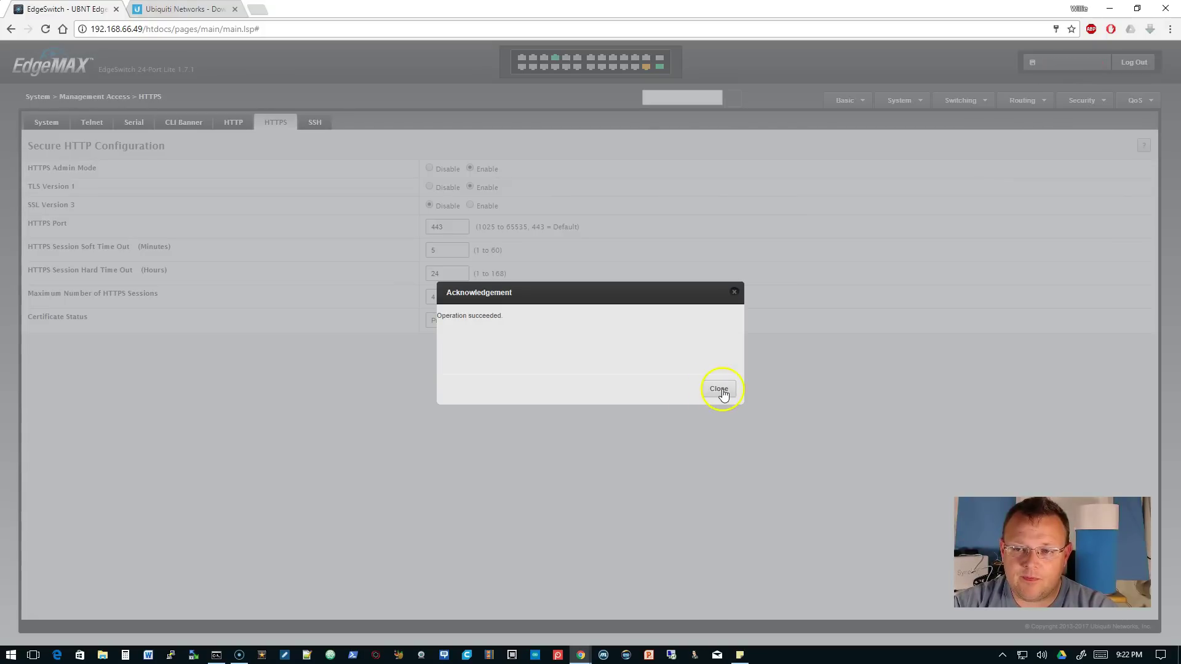
{"action": "left_click", "coordinate": [720, 389]}
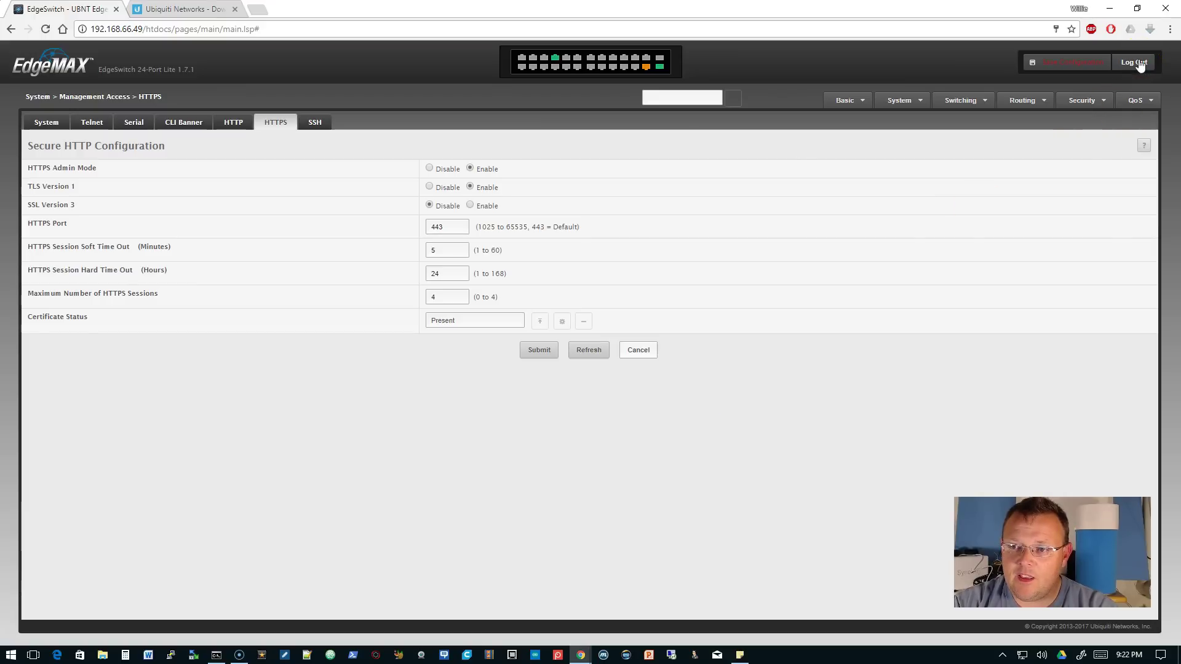
{"action": "left_click", "coordinate": [1138, 63]}
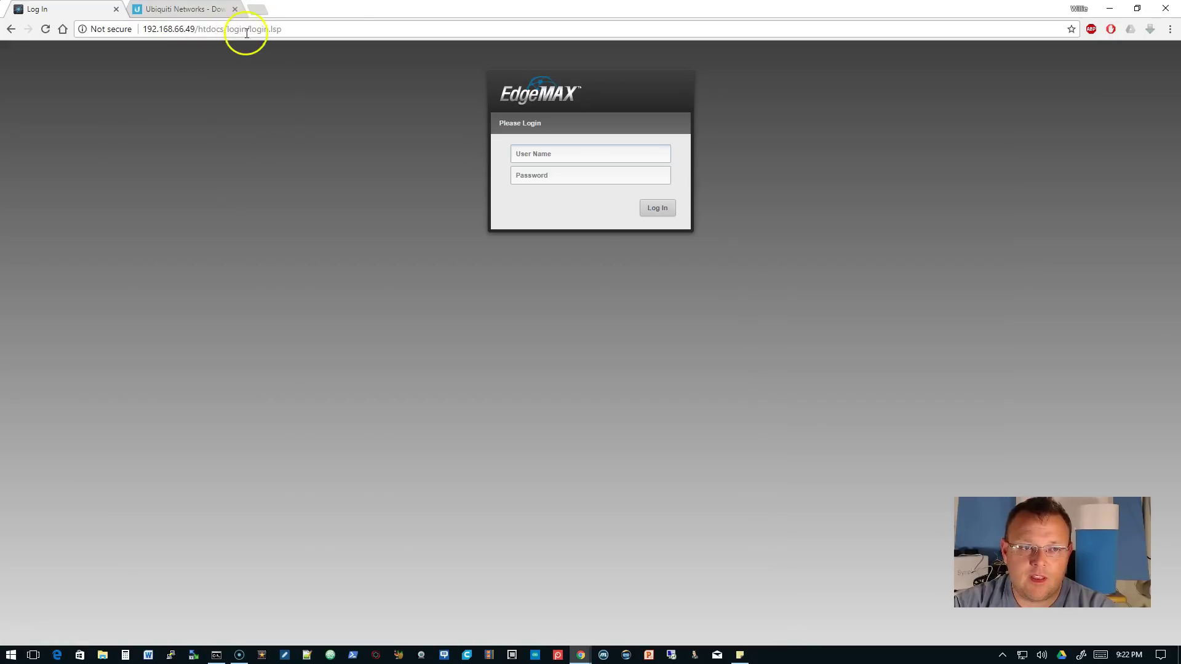
{"action": "left_click", "coordinate": [281, 28]}
{"action": "left_click", "coordinate": [292, 29]}
{"action": "key", "text": "BackSpace"}
{"action": "key", "text": "BackSpace"}
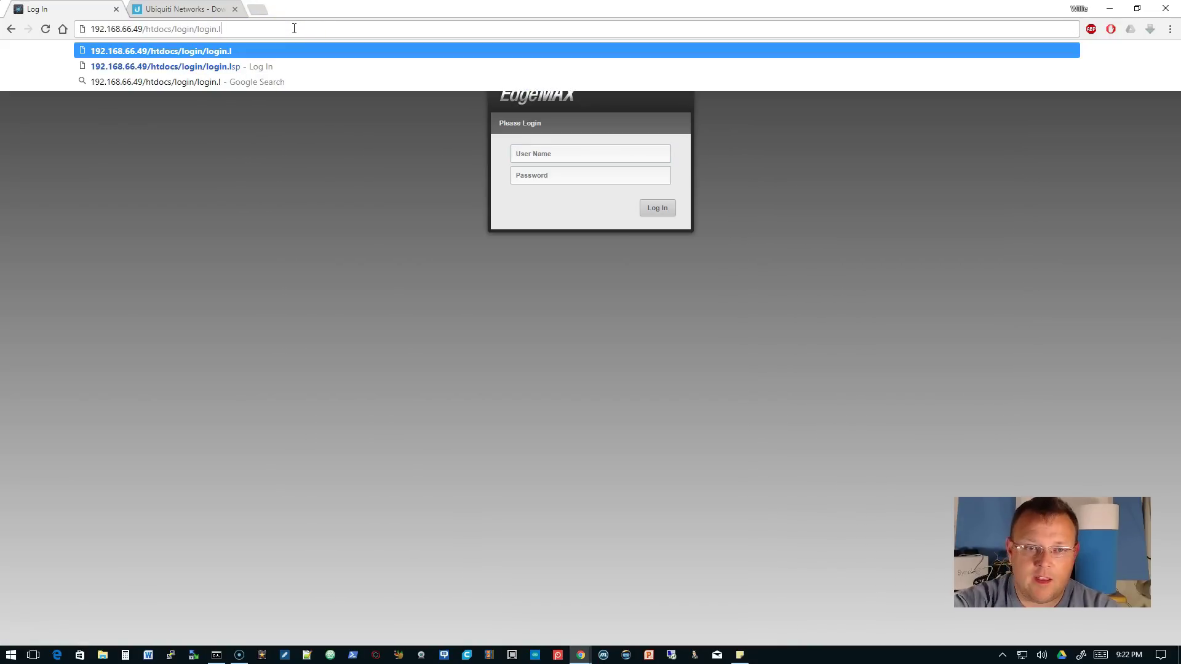
{"action": "key", "text": "BackSpace"}
{"action": "key", "text": "BackSpace"}
{"action": "key", "text": "BackSpace"}
{"action": "key", "text": "BackSpace"}
{"action": "key", "text": "BackSpace"}
{"action": "key", "text": "BackSpace"}
{"action": "key", "text": "BackSpace"}
{"action": "key", "text": "BackSpace"}
{"action": "key", "text": "BackSpace"}
{"action": "key", "text": "BackSpace"}
{"action": "key", "text": "BackSpace"}
{"action": "key", "text": "BackSpace"}
{"action": "key", "text": "BackSpace"}
{"action": "key", "text": "BackSpace"}
{"action": "key", "text": "BackSpace"}
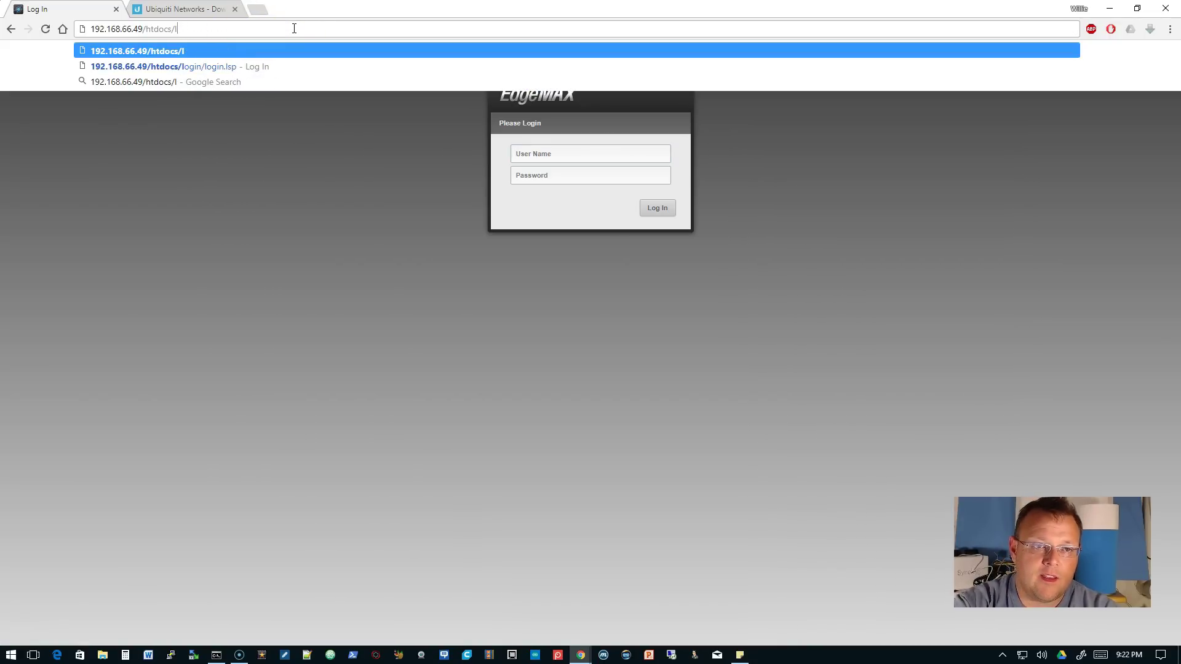
{"action": "key", "text": "BackSpace"}
{"action": "key", "text": "BackSpace"}
{"action": "key", "text": "BackSpace"}
{"action": "key", "text": "BackSpace"}
{"action": "key", "text": "BackSpace"}
{"action": "key", "text": "BackSpace"}
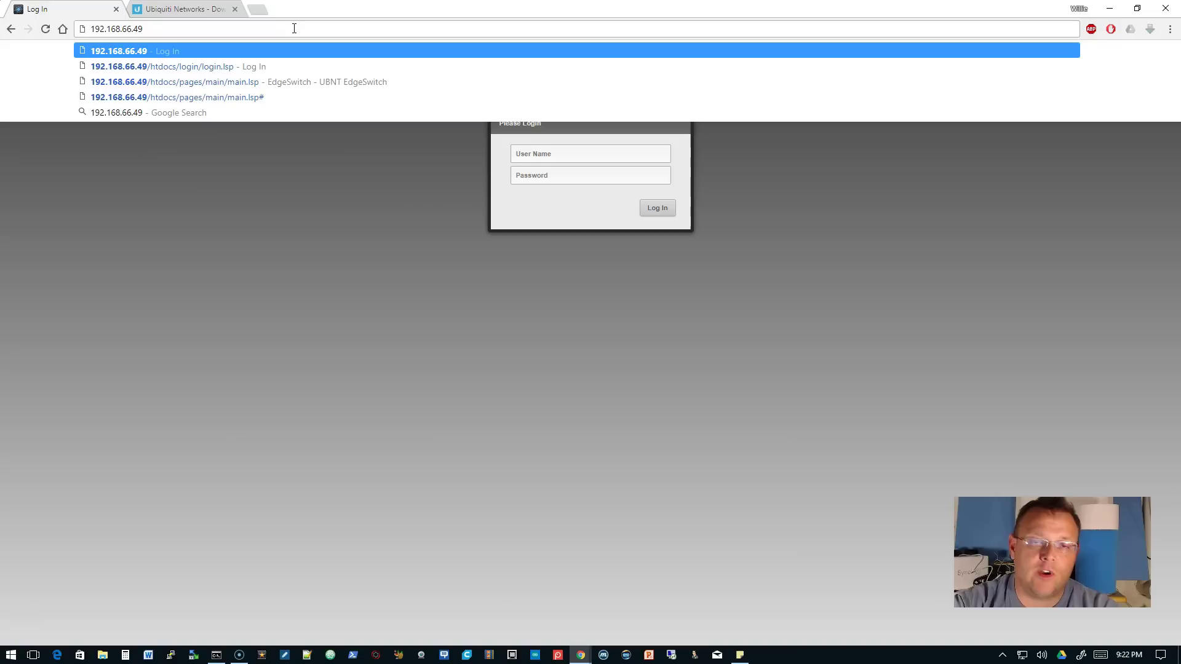
{"action": "type", "text": "https://"}
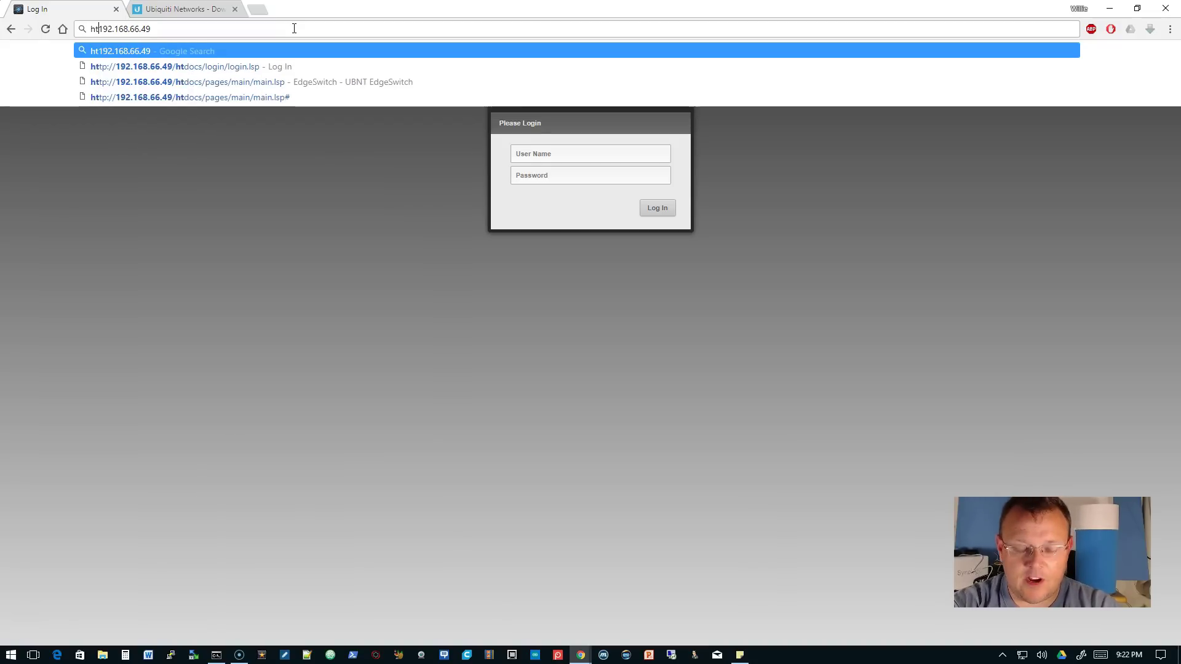
{"action": "key", "text": "Return"}
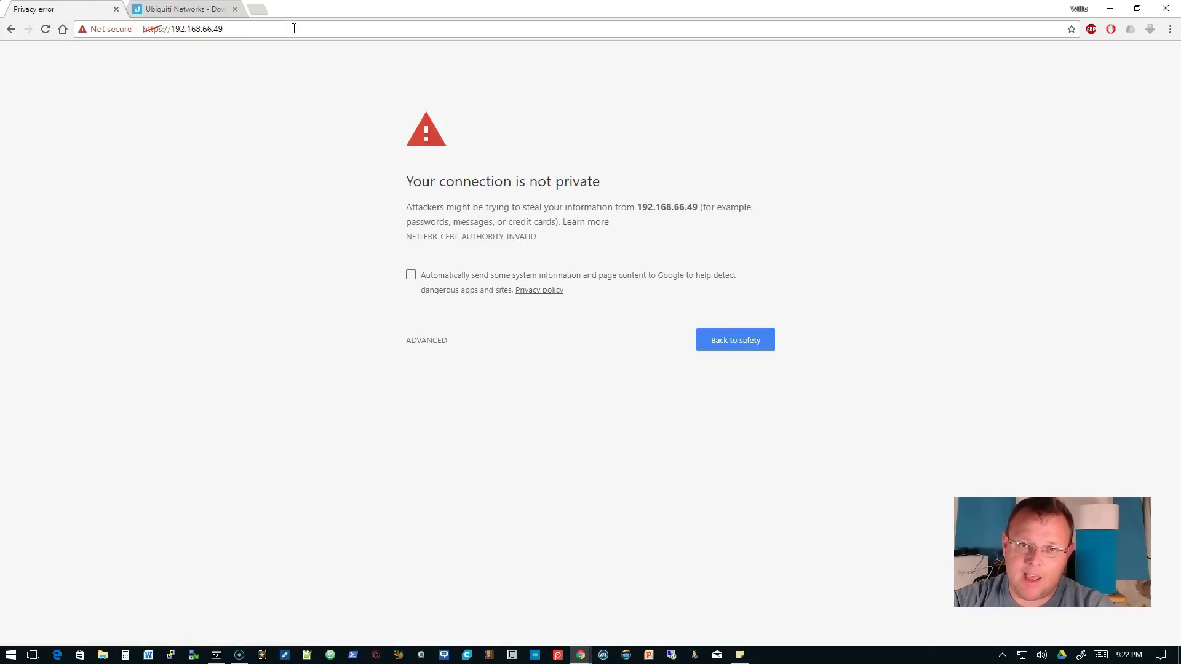
{"action": "left_click", "coordinate": [434, 343]}
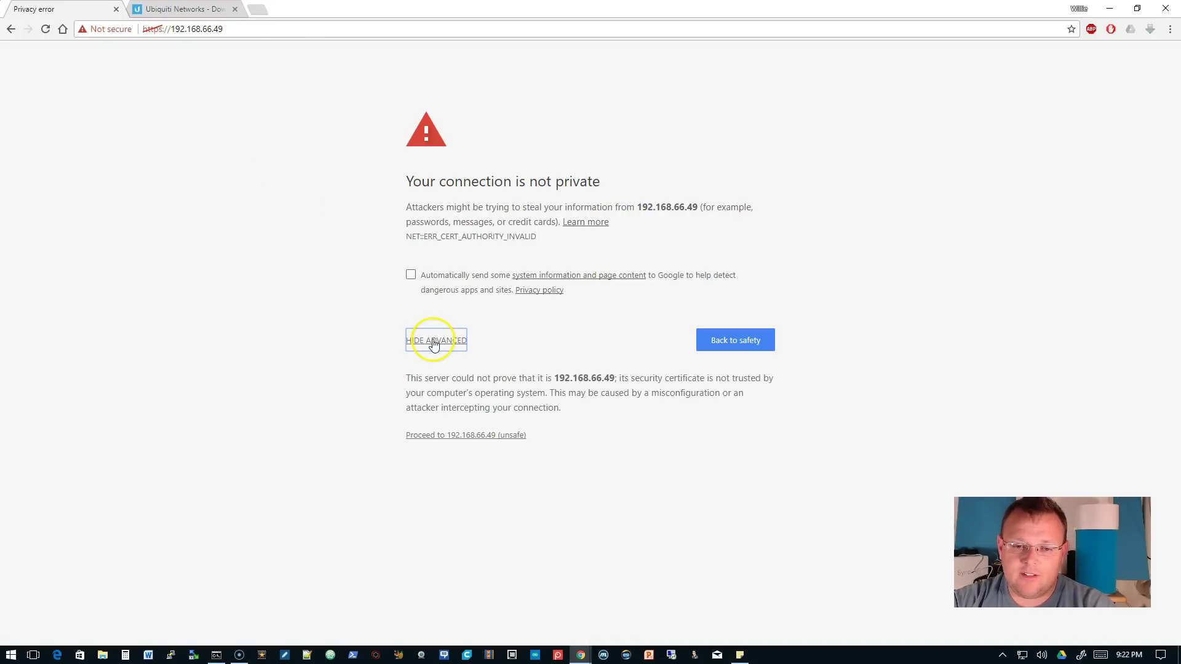
{"action": "left_click", "coordinate": [479, 436]}
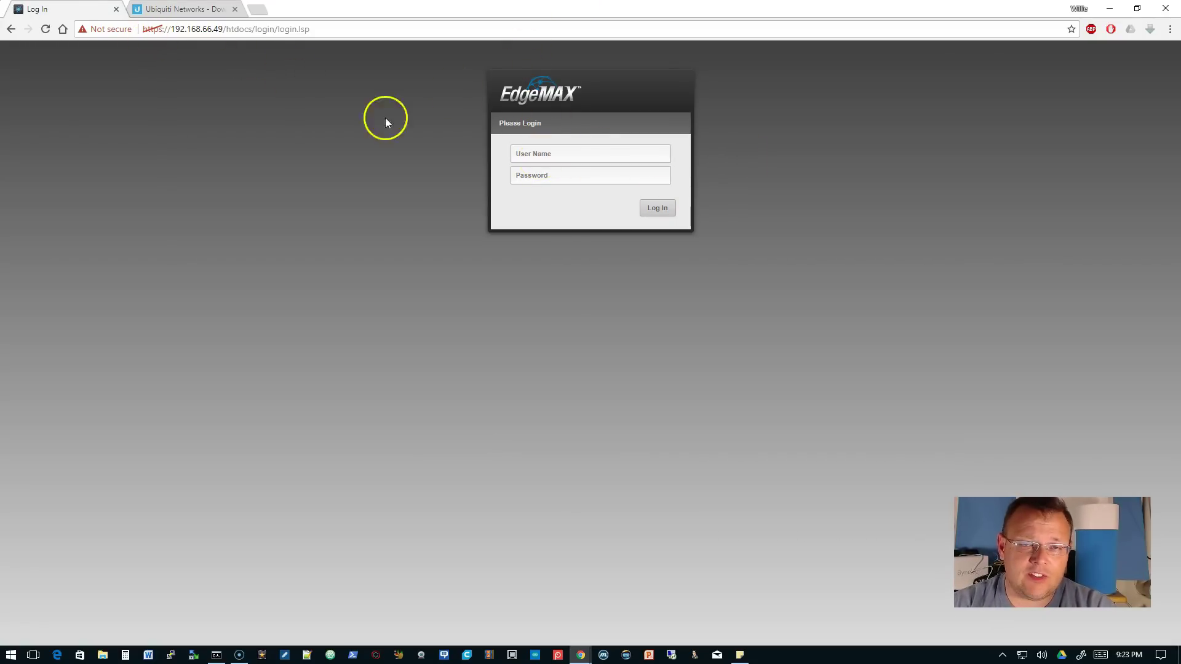
- Log in over HTTPS with the new admin user name and password
{"action": "left_click", "coordinate": [542, 153]}
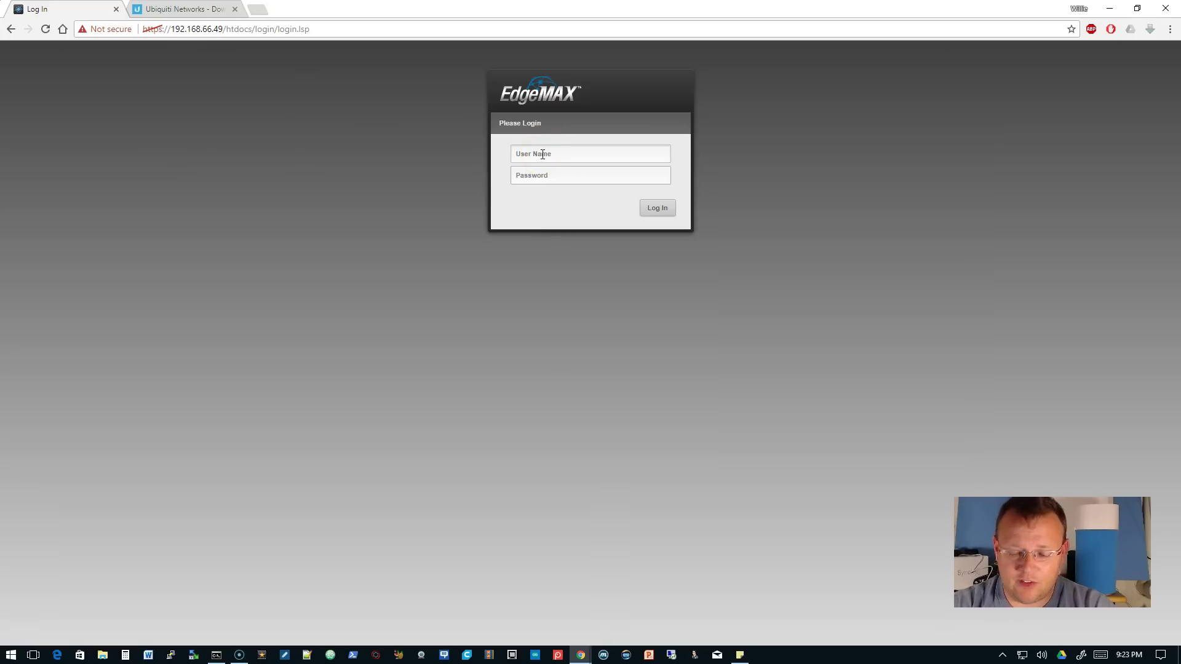
{"action": "type", "text": "whowe"}
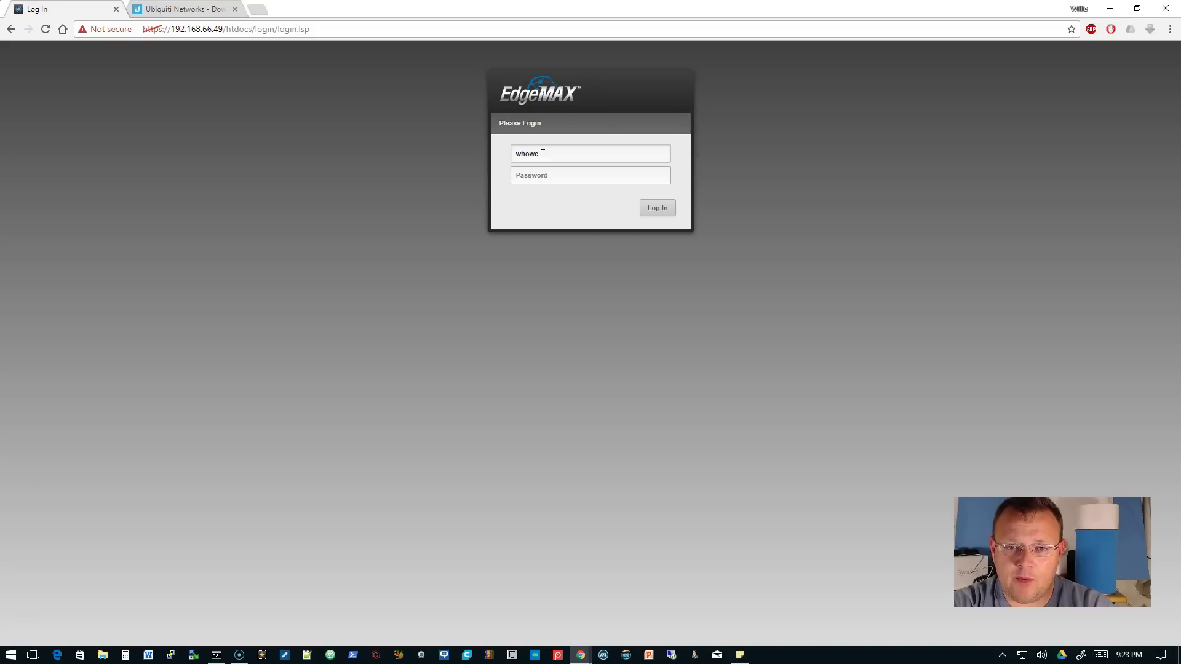
{"action": "key", "text": "Tab"}
{"action": "type", "text": "ub"}
{"action": "key", "text": "Return"}
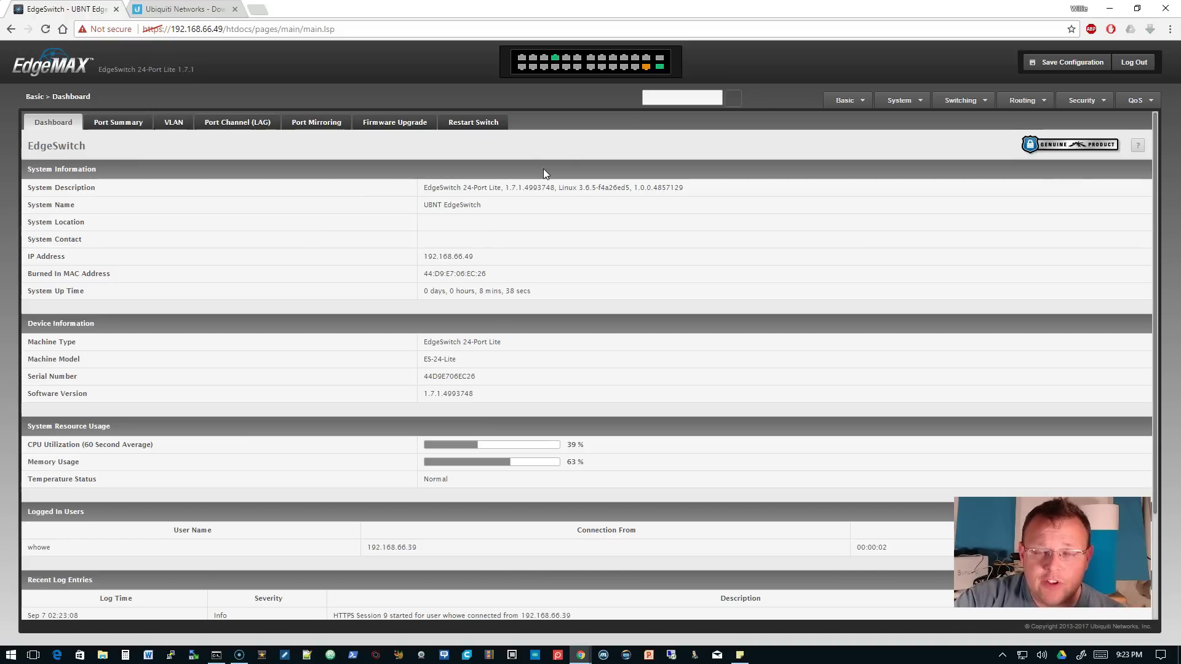
- Set system name h5-lab-es24, location H5 Lab and a contact name in System Description
{"action": "left_click", "coordinate": [844, 100]}
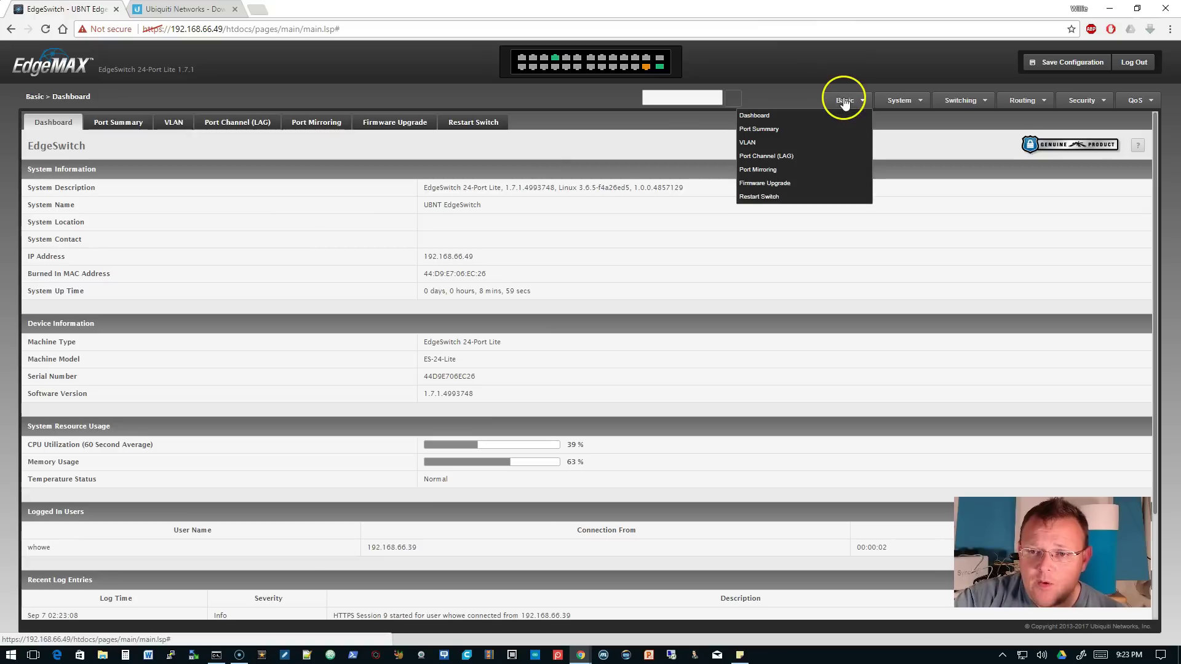
{"action": "left_click", "coordinate": [754, 116]}
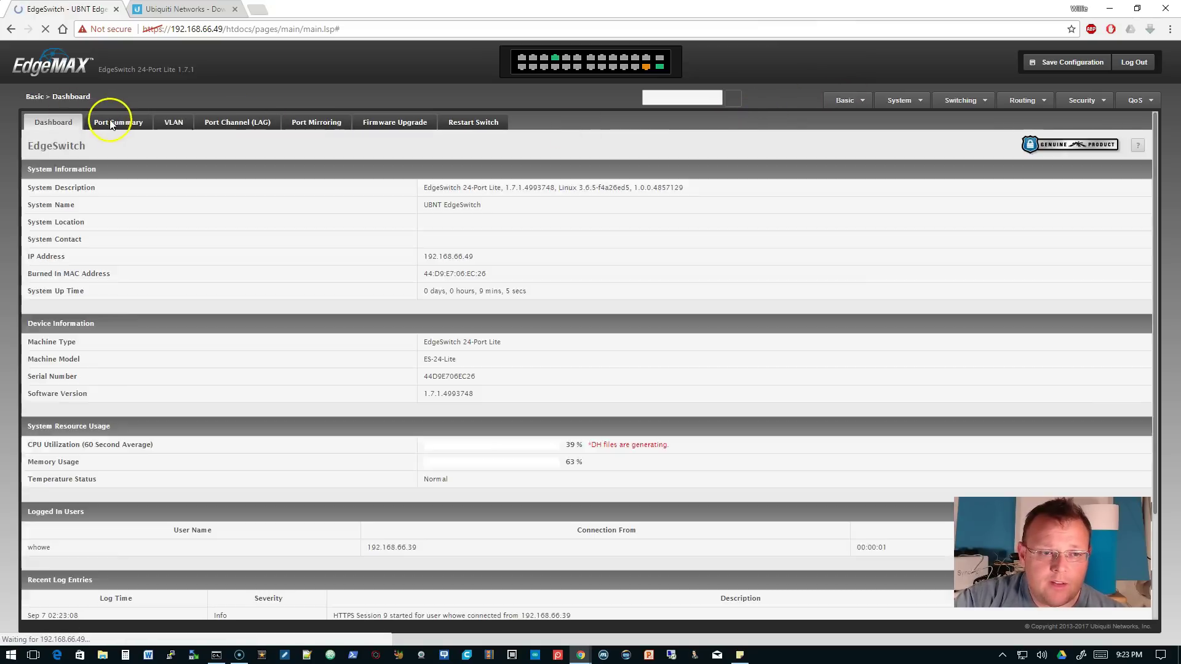
{"action": "left_click", "coordinate": [111, 124]}
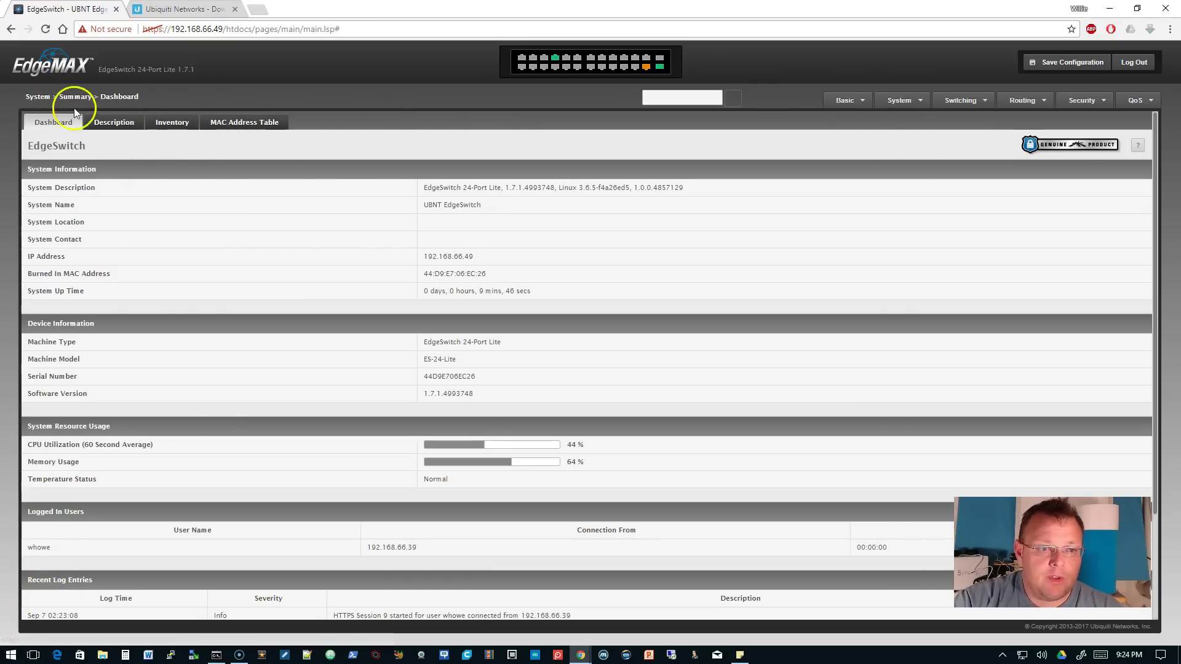
{"action": "left_click", "coordinate": [112, 125]}
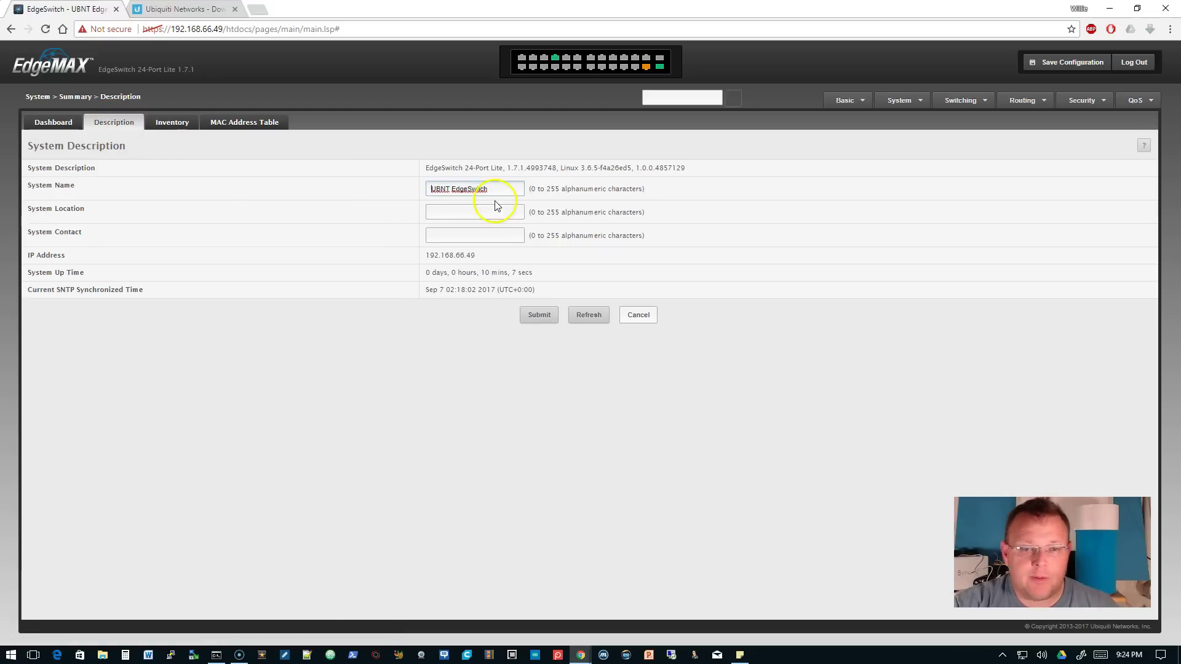
{"action": "left_click_drag", "start_coordinate": [500, 189], "coordinate": [308, 187]}
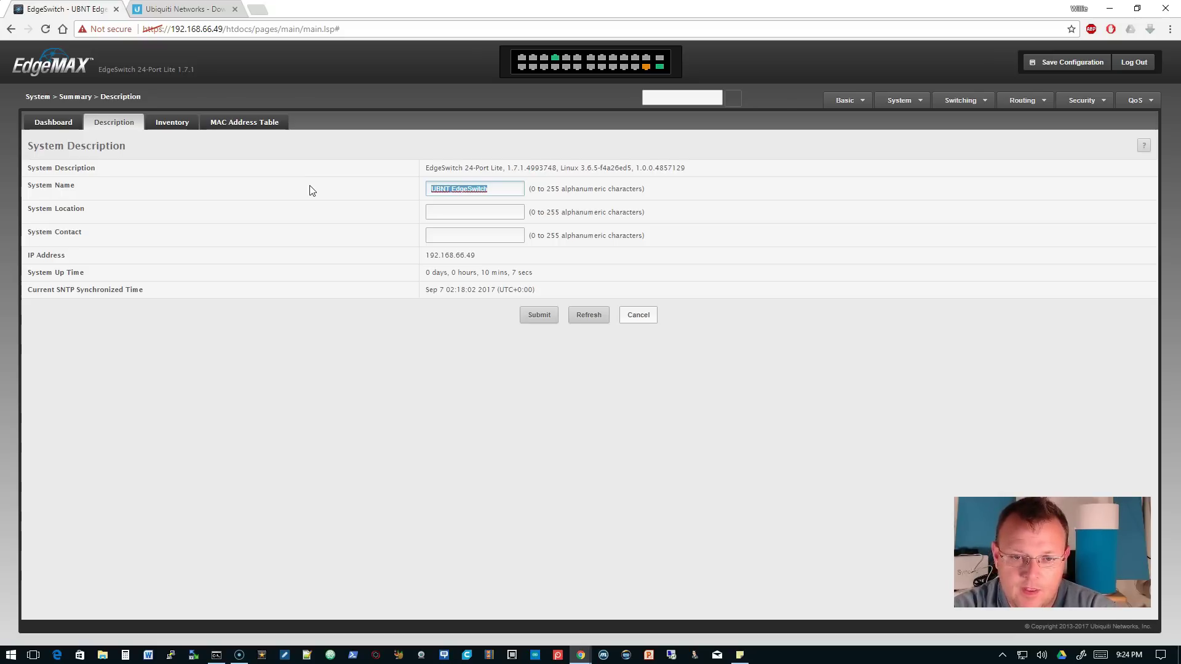
{"action": "type", "text": "h5"}
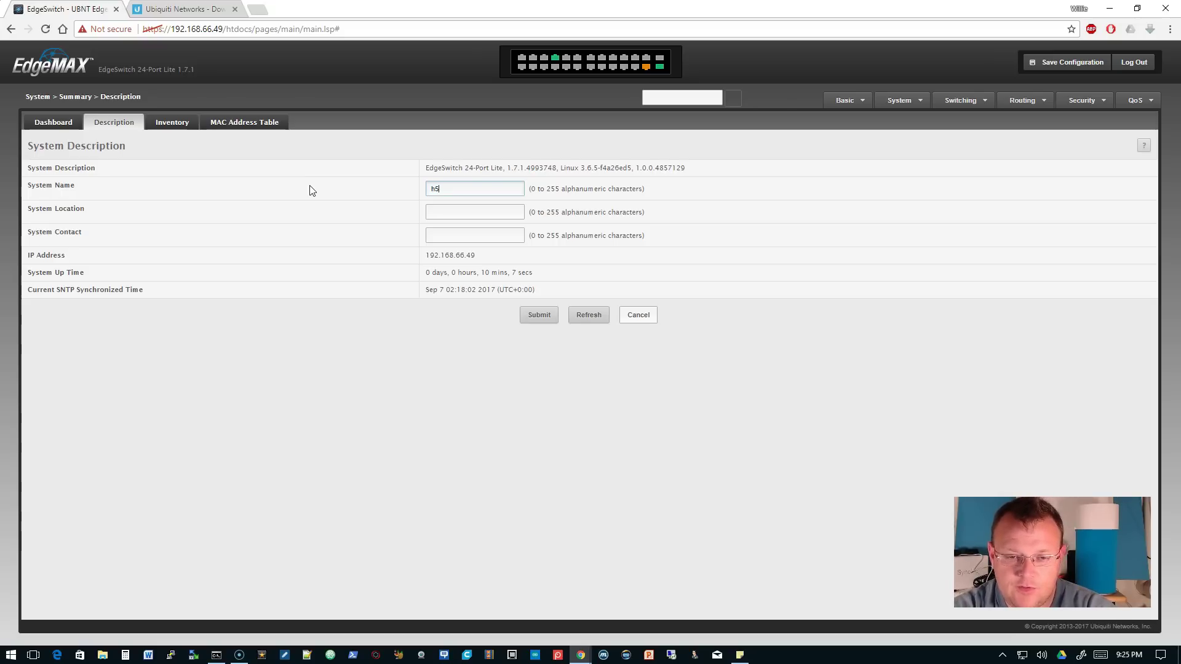
{"action": "type", "text": "-la"}
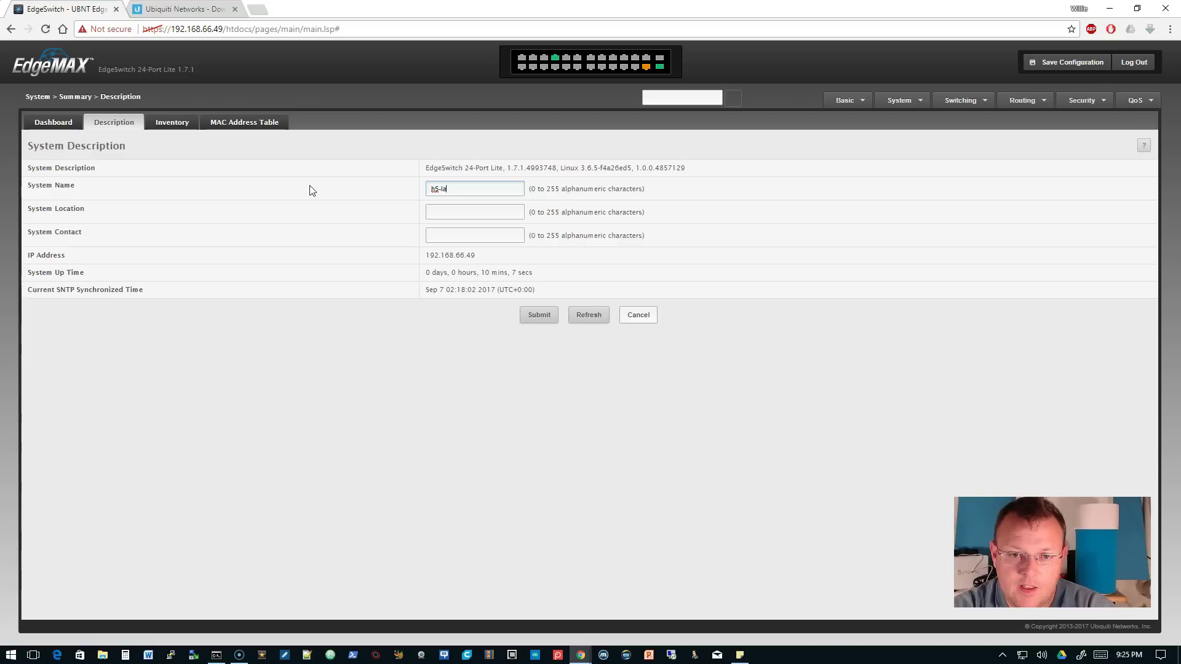
{"action": "type", "text": "b-es24"}
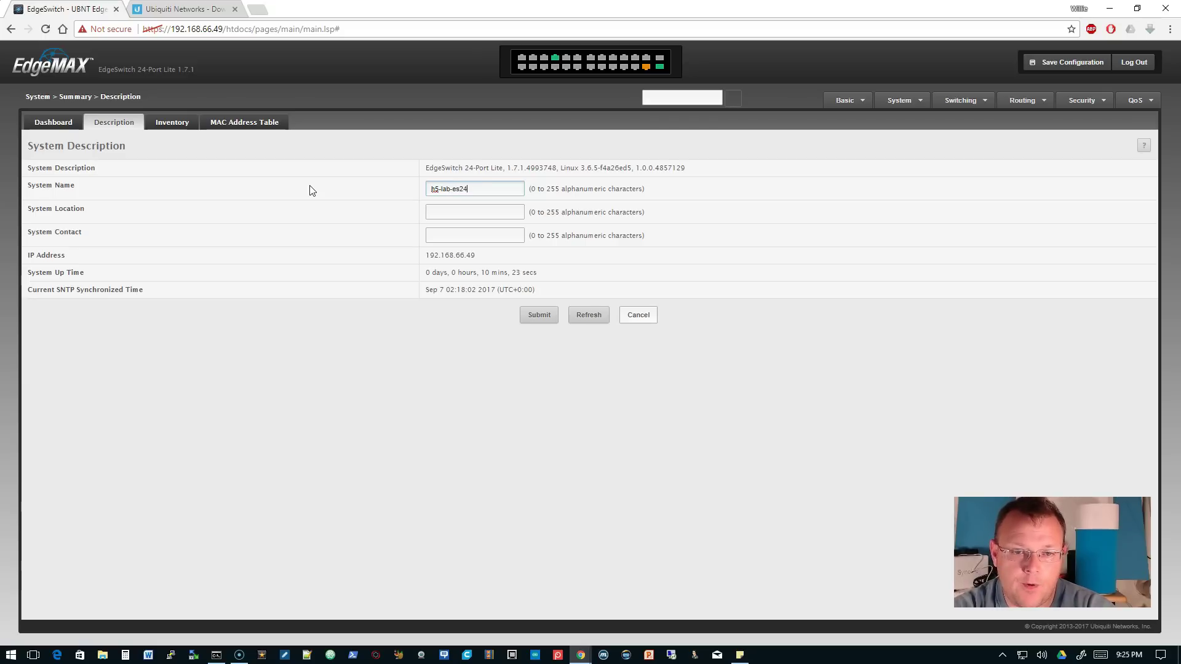
{"action": "key", "text": "Tab"}
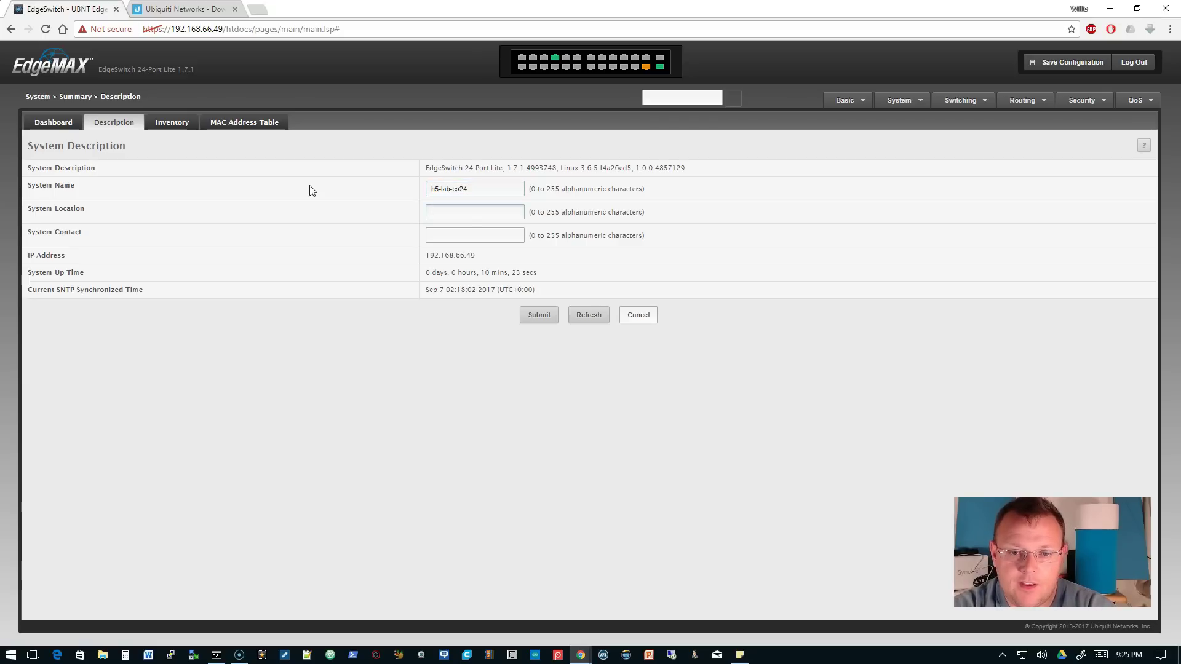
{"action": "type", "text": "H"}
{"action": "type", "text": "5"}
{"action": "type", "text": "Willie Howe"}
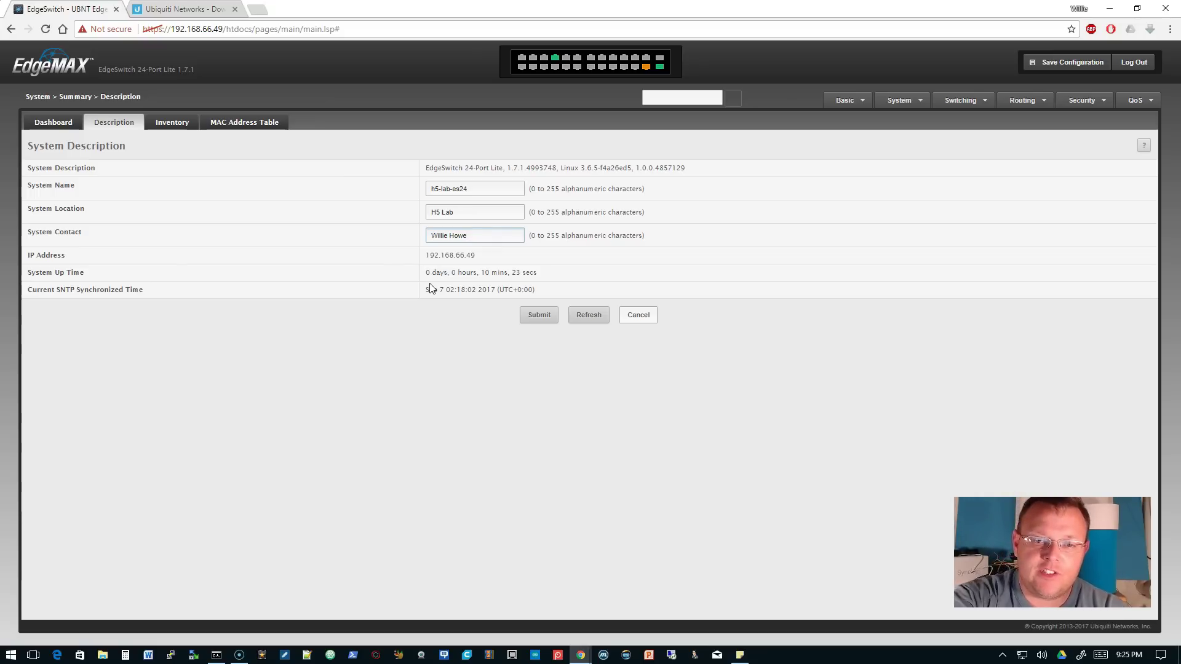
{"action": "left_click", "coordinate": [544, 319]}
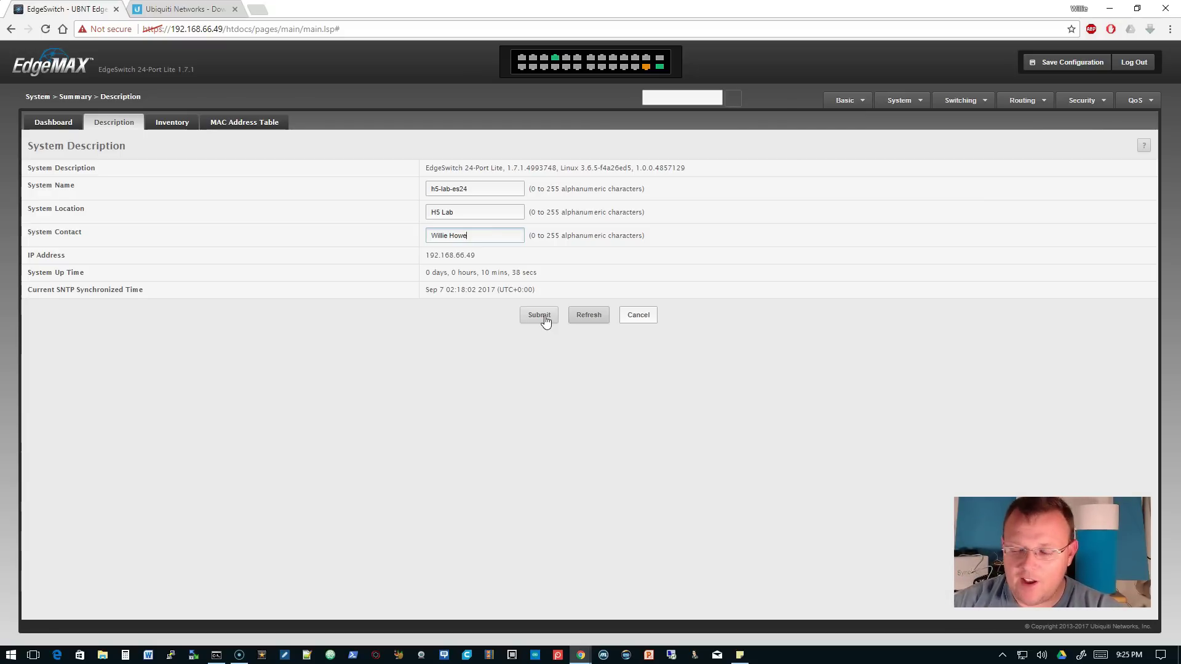
{"action": "left_click", "coordinate": [544, 318]}
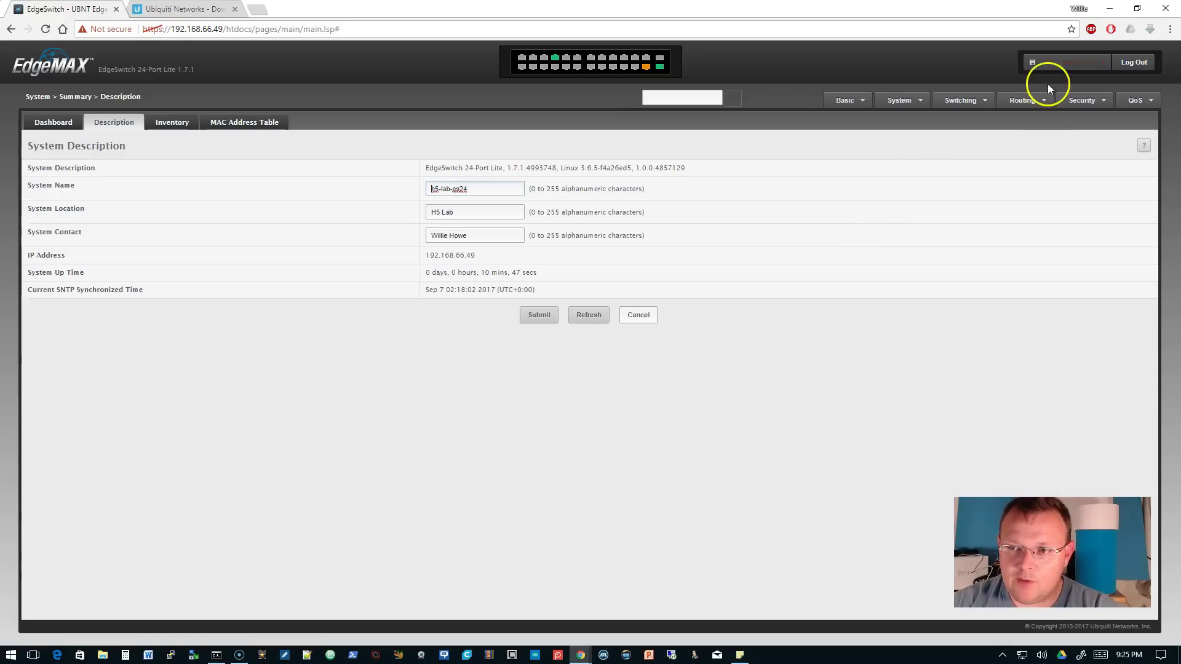
- Save the running configuration to startup and dismiss the success message
{"action": "left_click", "coordinate": [1056, 56]}
{"action": "left_click", "coordinate": [686, 397]}
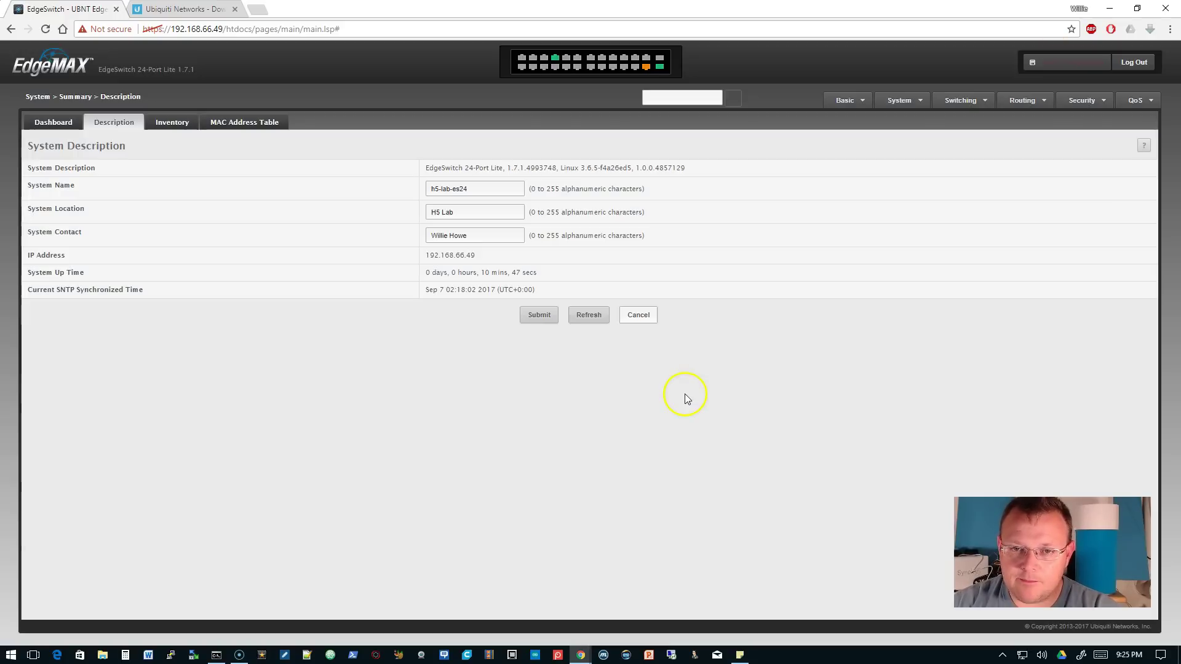
{"action": "left_click", "coordinate": [718, 386]}
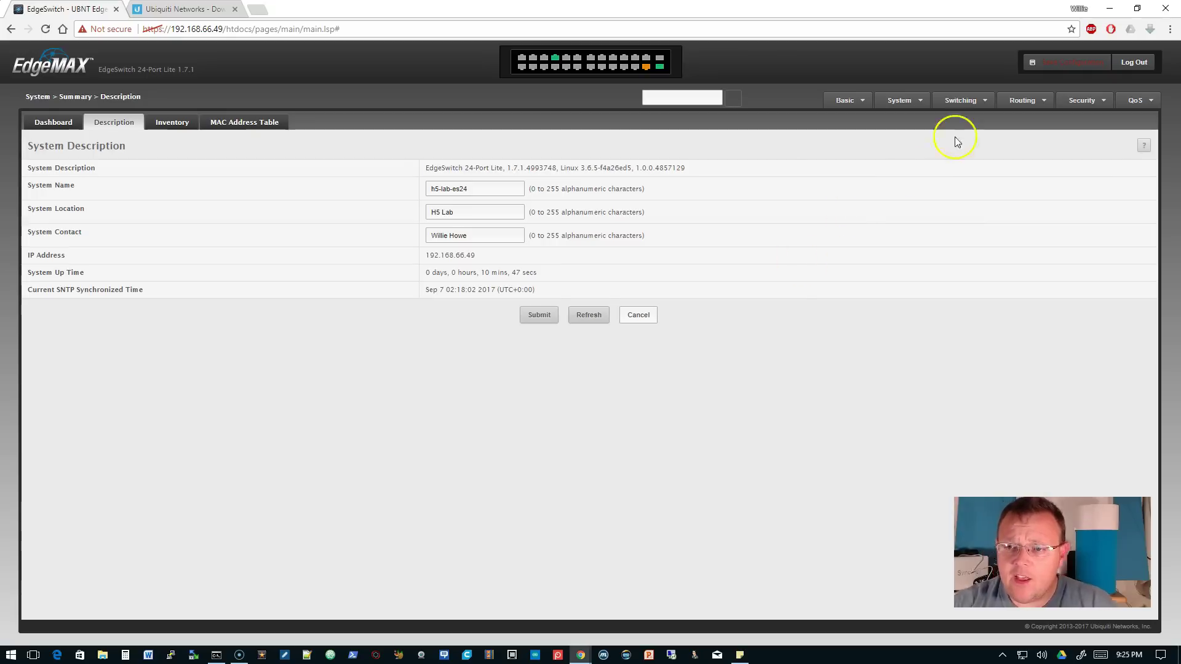